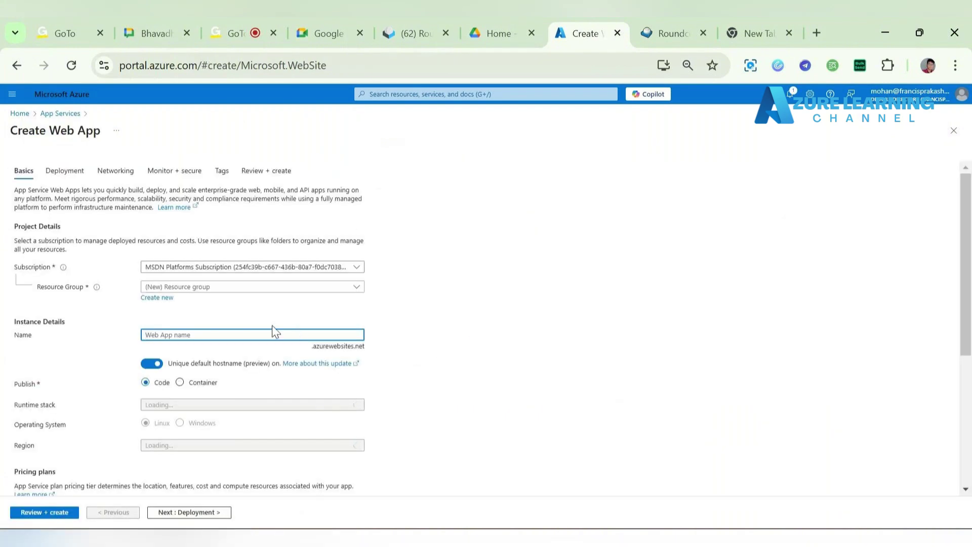
# Name the new web app myappram in the instance details.
pyautogui.write('myappram')
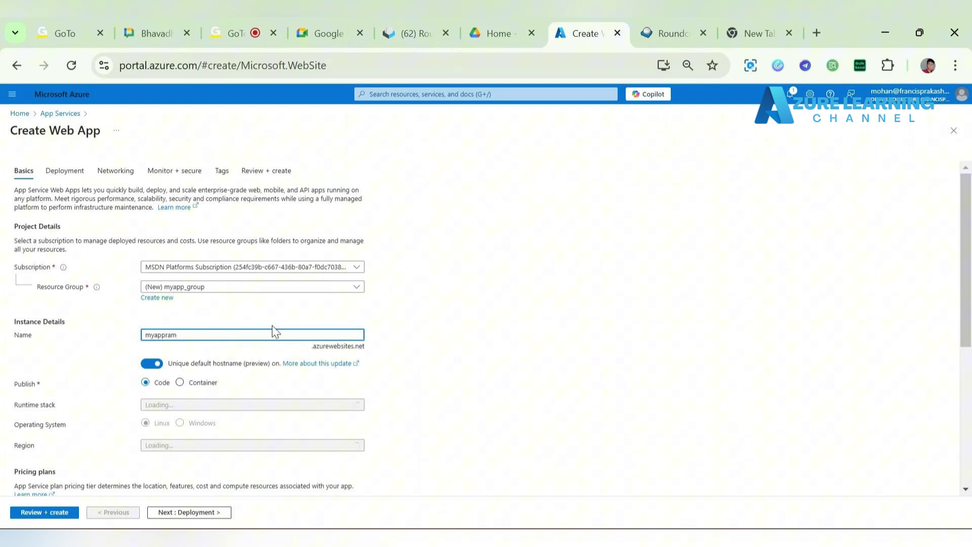
pyautogui.scroll(-2, 412, 353)
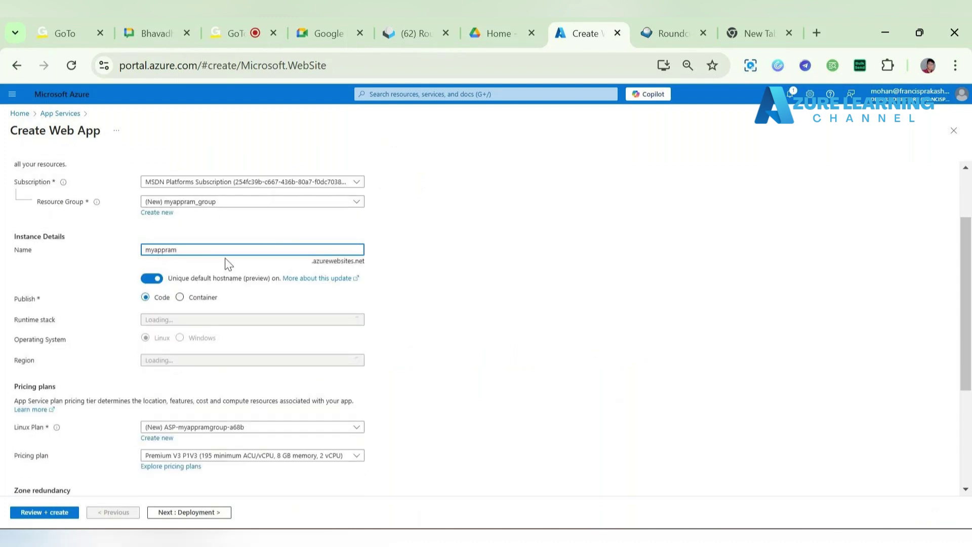
pyautogui.scroll(-2, 226, 263)
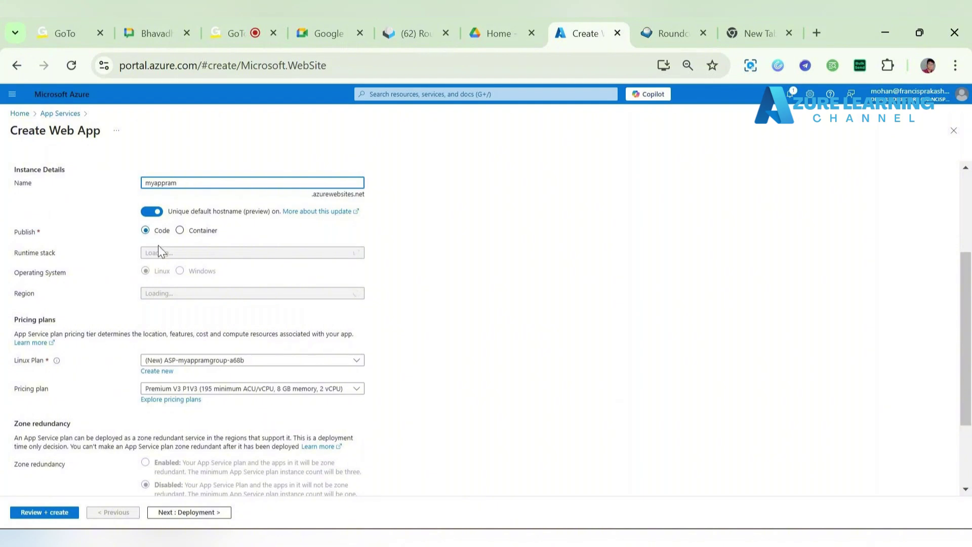
pyautogui.scroll(-2, 293, 256)
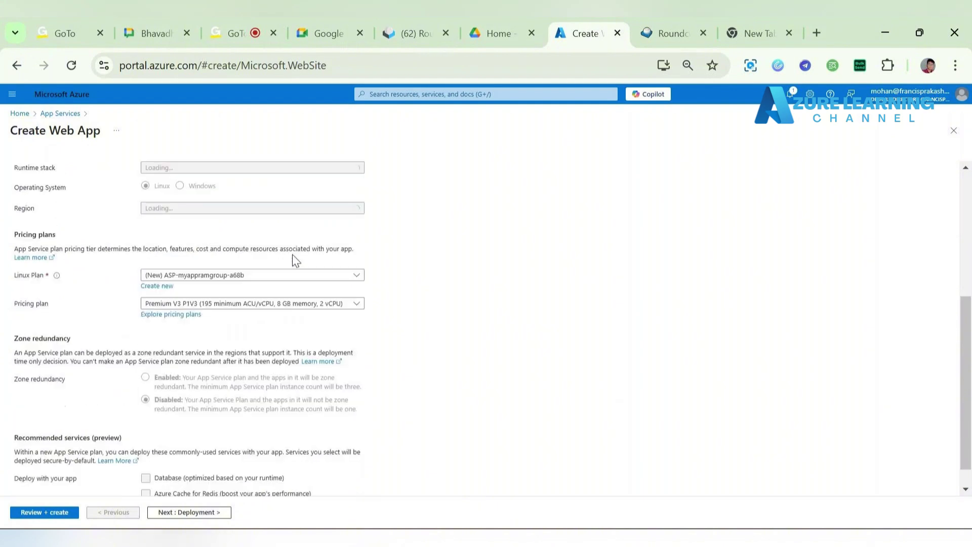
pyautogui.scroll(3, 264, 222)
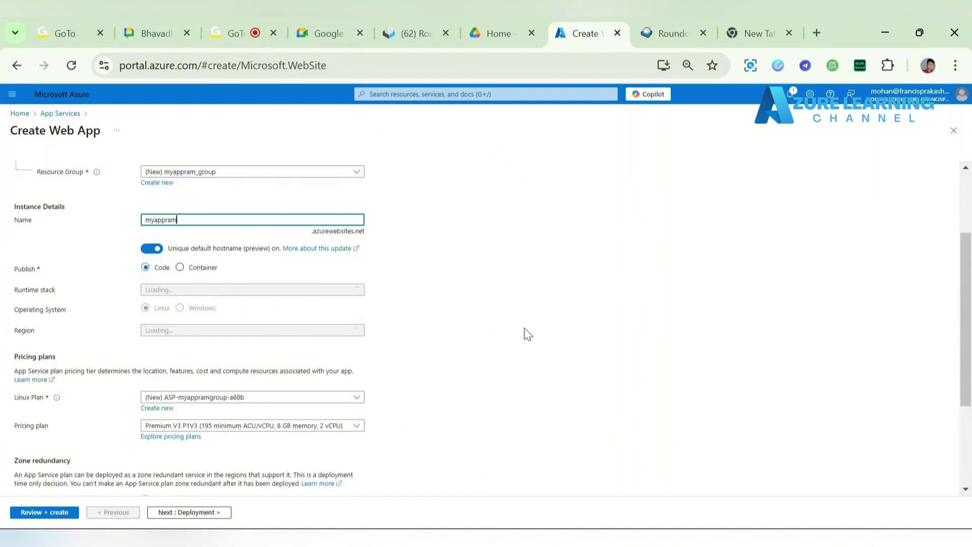
pyautogui.moveTo(524, 536)
pyautogui.scroll(-1, 448, 304)
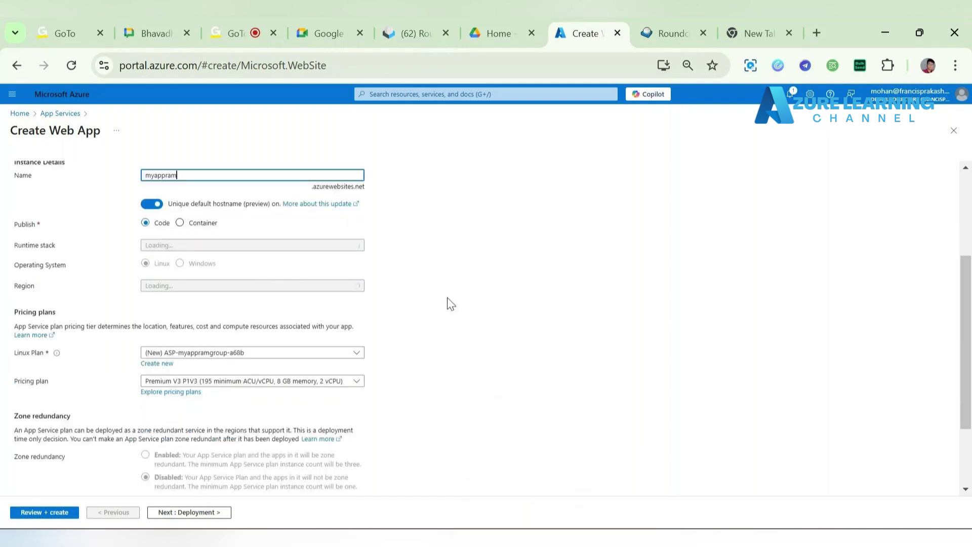
# Set the web app's runtime stack to .NET 9 (STS) (Preview) and its operating system to Windows.
pyautogui.click(241, 247)
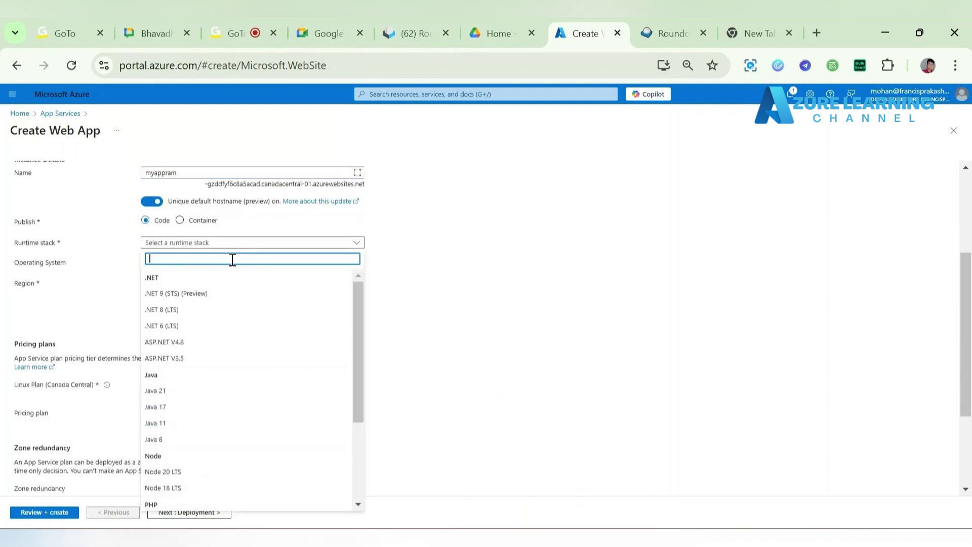
pyautogui.click(250, 300)
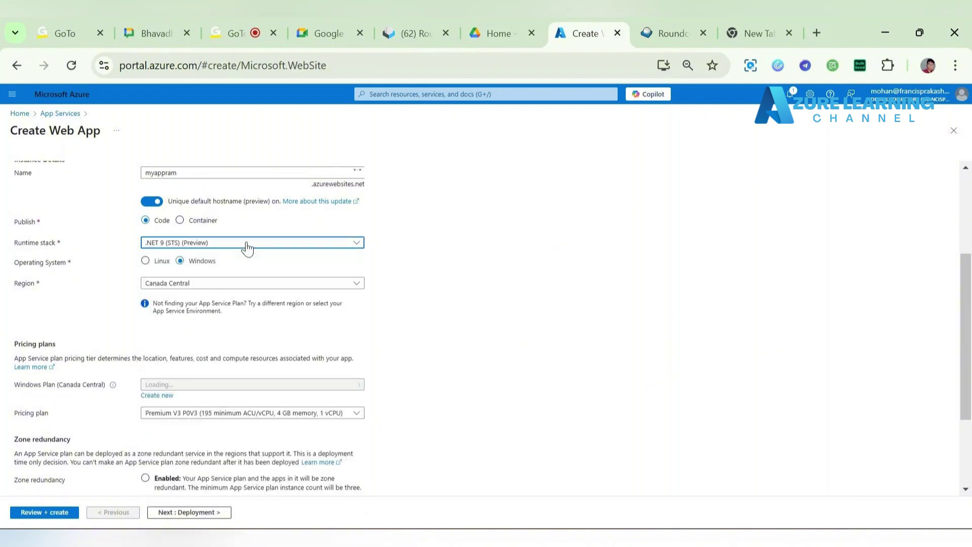
pyautogui.click(147, 262)
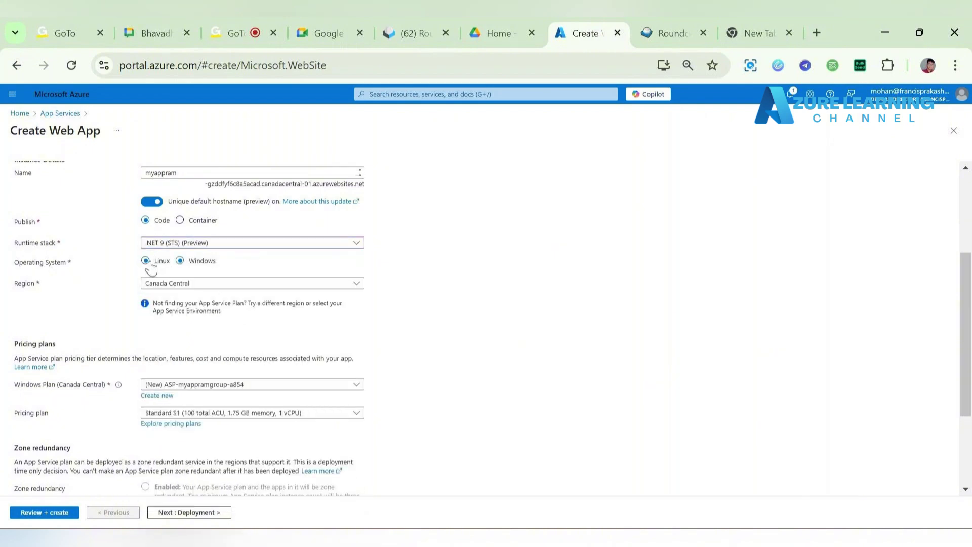
pyautogui.click(183, 263)
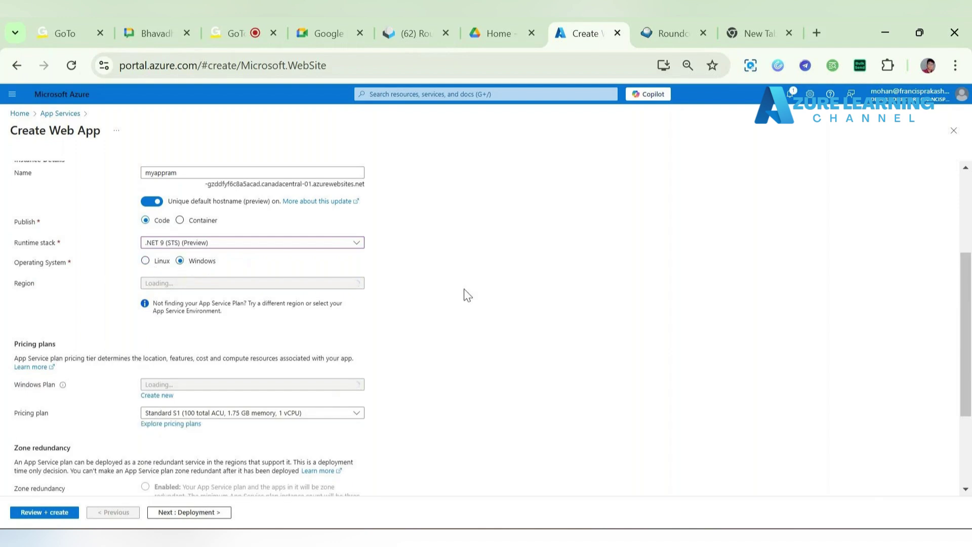
# Examine the App Service pricing plan, zone redundancy and recommended services, and recheck the basic settings.
pyautogui.scroll(-3, 463, 294)
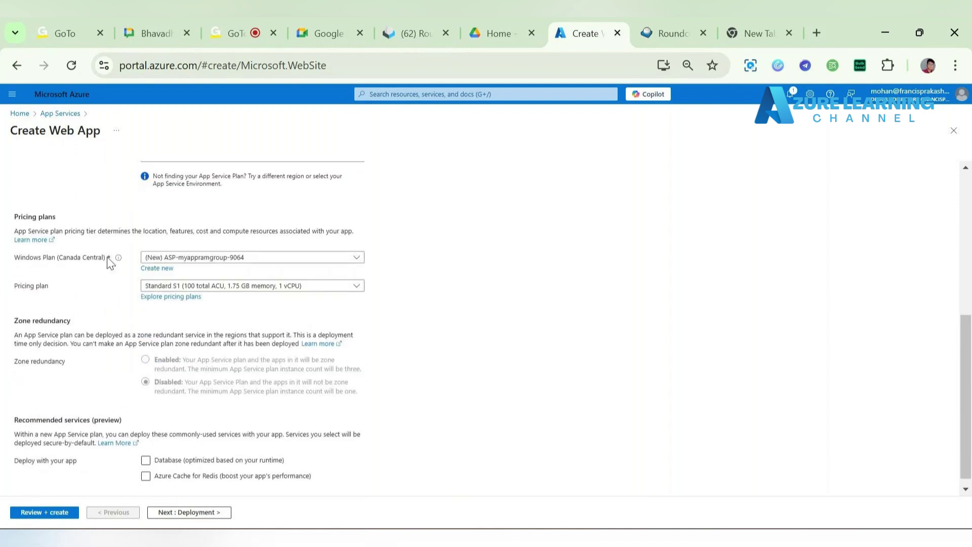
pyautogui.moveTo(1, 246); pyautogui.dragTo(243, 261)
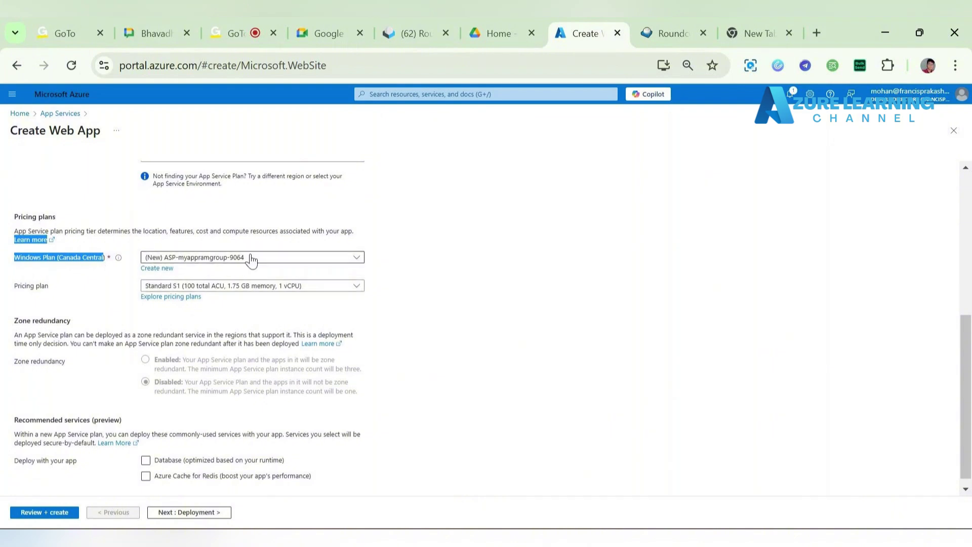
pyautogui.scroll(-1, 437, 298)
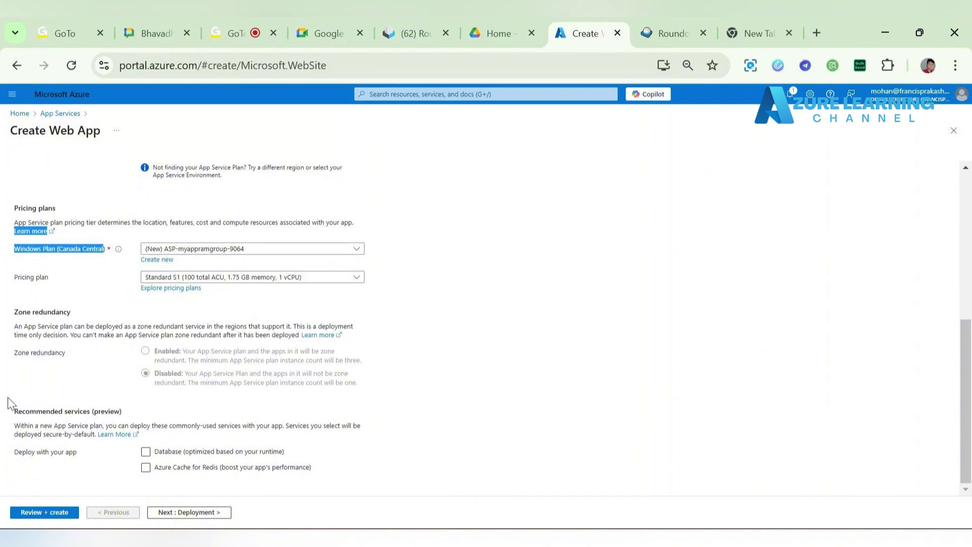
pyautogui.moveTo(12, 409); pyautogui.dragTo(141, 410)
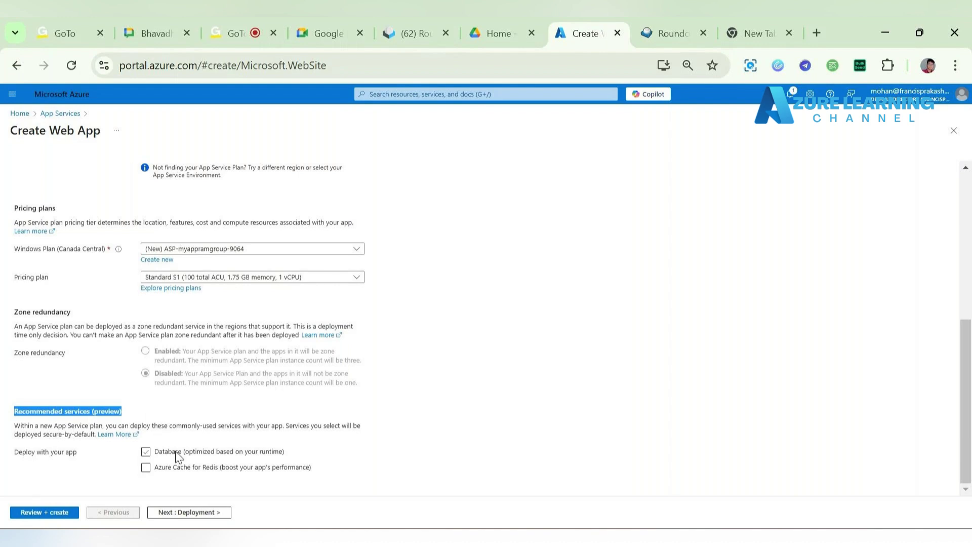
pyautogui.click(146, 467)
pyautogui.click(146, 467)
pyautogui.scroll(5, 448, 422)
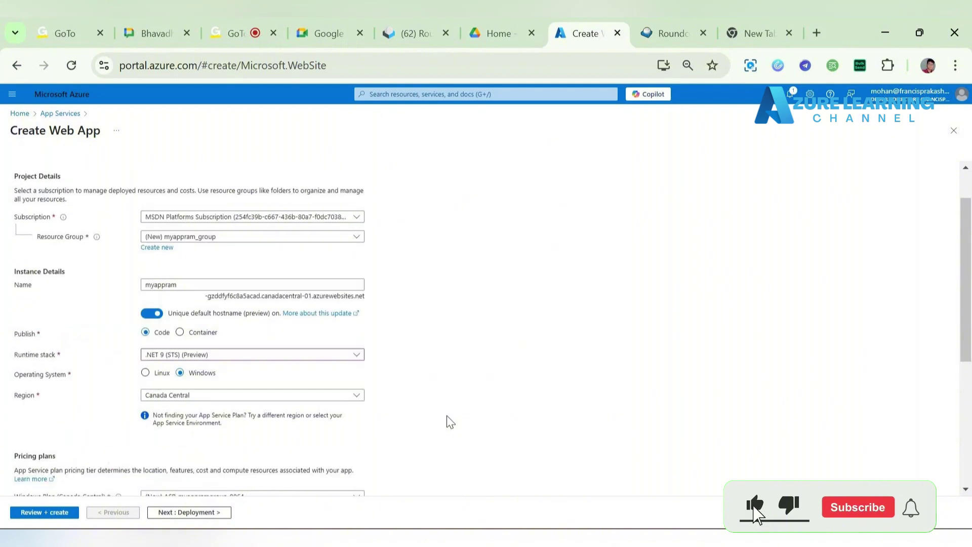
pyautogui.scroll(-5, 447, 420)
# Proceed to the deployment settings and leave continuous deployment set to Disable.
pyautogui.click(188, 512)
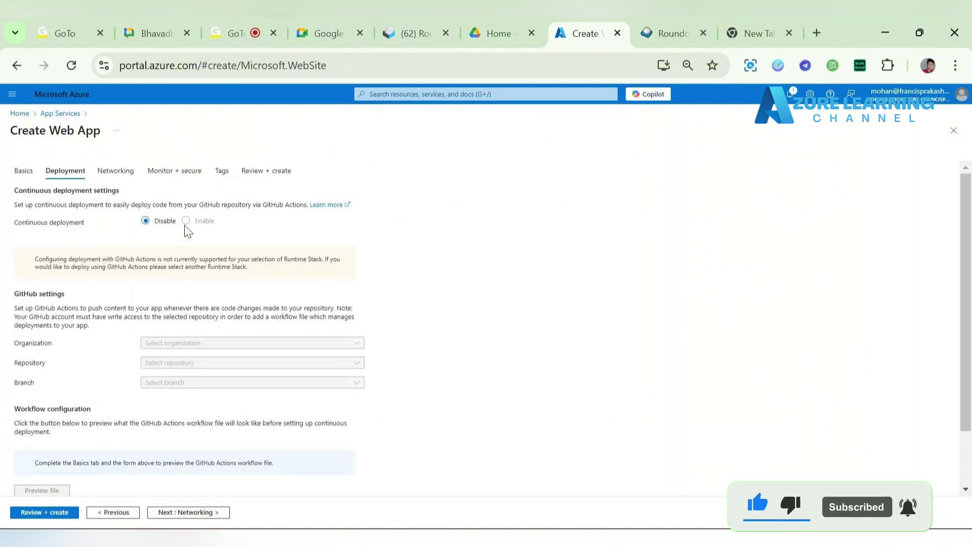
pyautogui.click(186, 221)
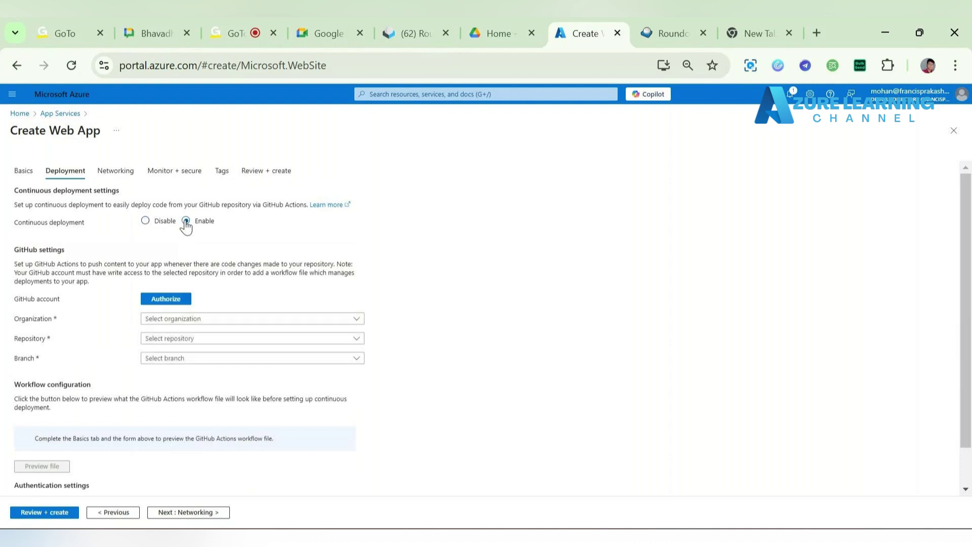
pyautogui.click(145, 223)
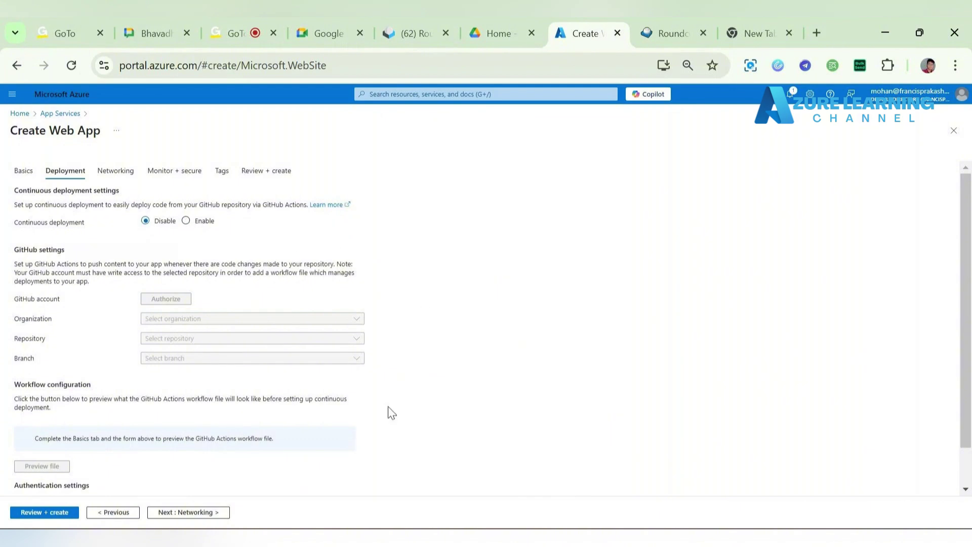
pyautogui.scroll(-1, 380, 425)
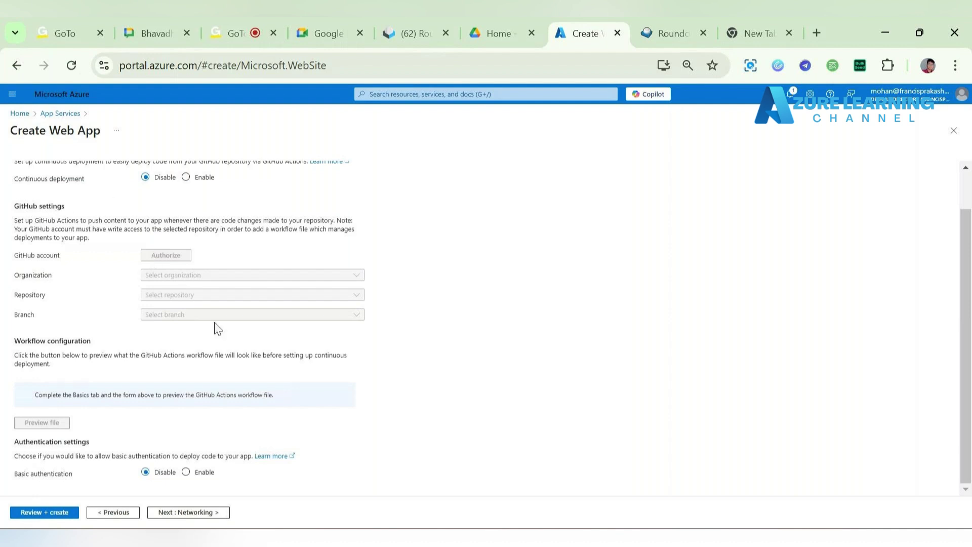
# Proceed to the networking settings, keeping public access on and network injection off.
pyautogui.click(214, 517)
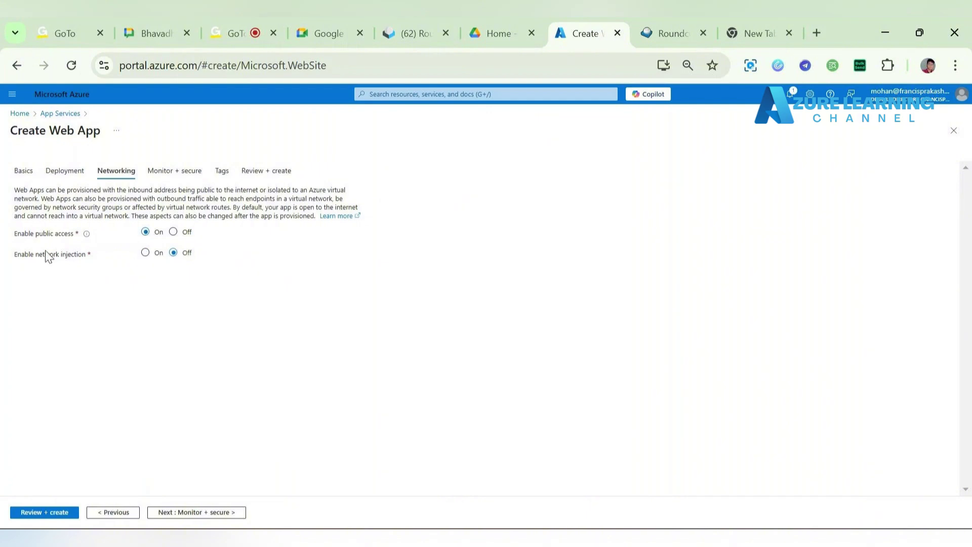
pyautogui.moveTo(7, 258); pyautogui.dragTo(92, 260)
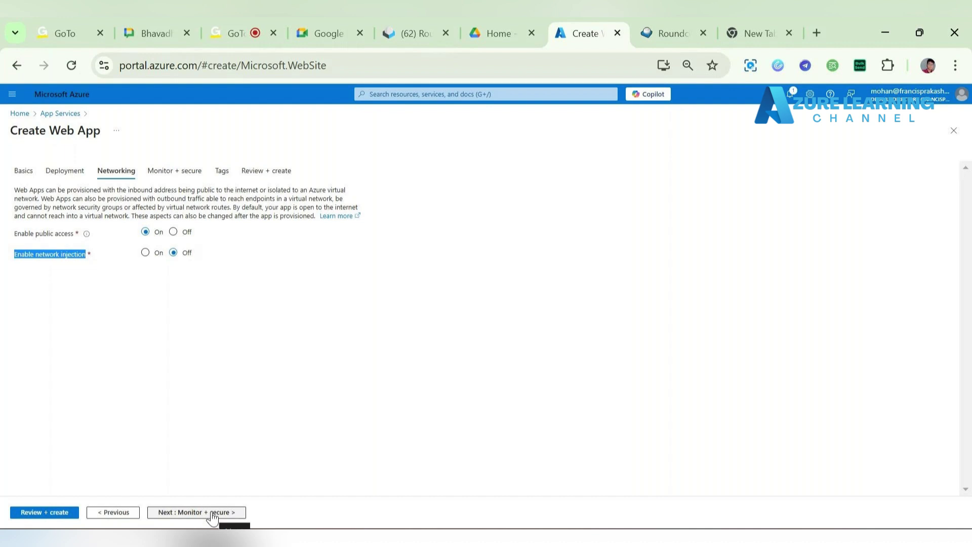
pyautogui.click(145, 233)
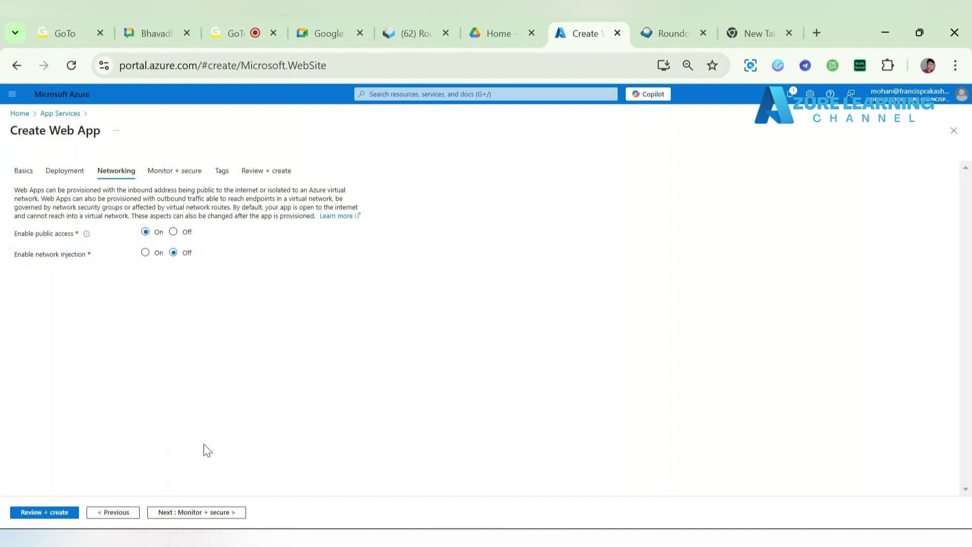
# Proceed through monitoring and tags with Application Insights enabled and no tags, then review and create the web app.
pyautogui.click(222, 512)
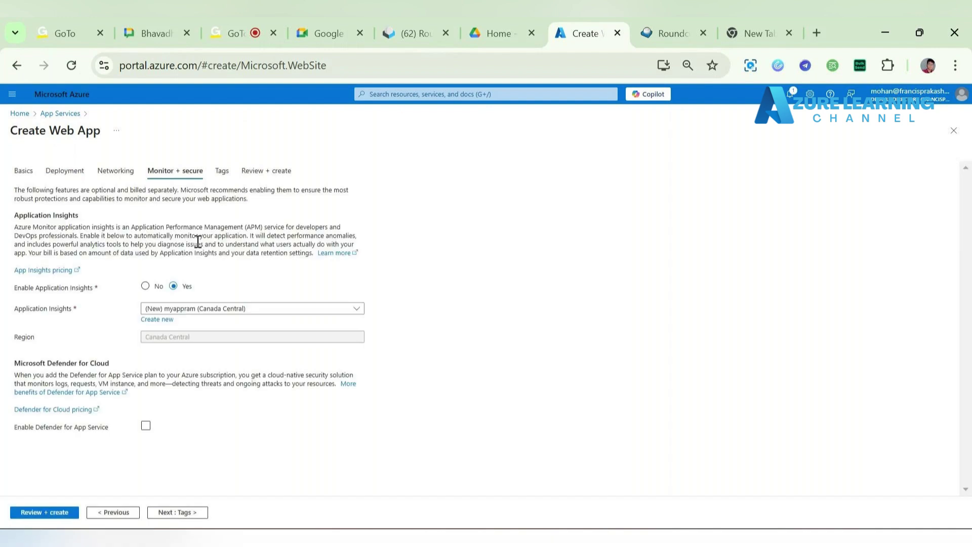
pyautogui.moveTo(12, 288); pyautogui.dragTo(98, 297)
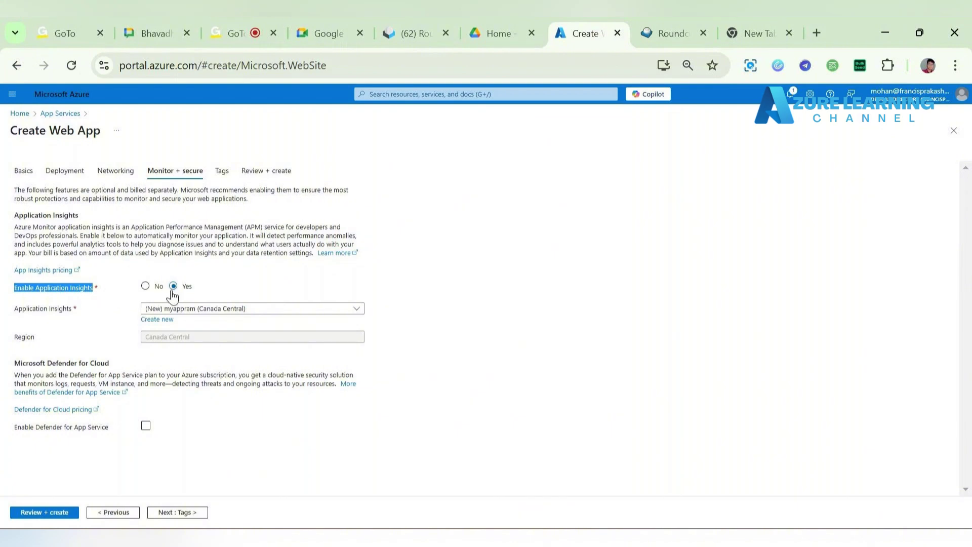
pyautogui.click(176, 517)
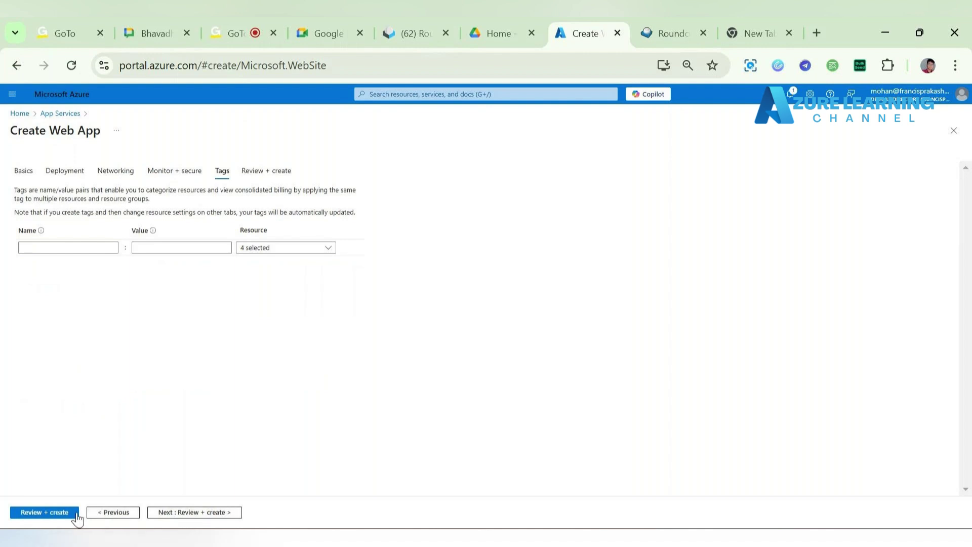
pyautogui.click(60, 516)
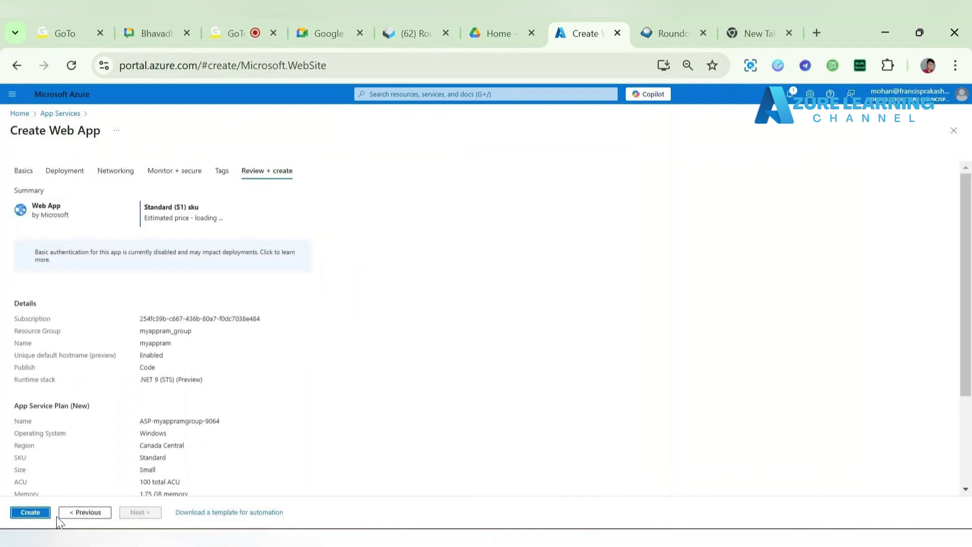
pyautogui.click(31, 513)
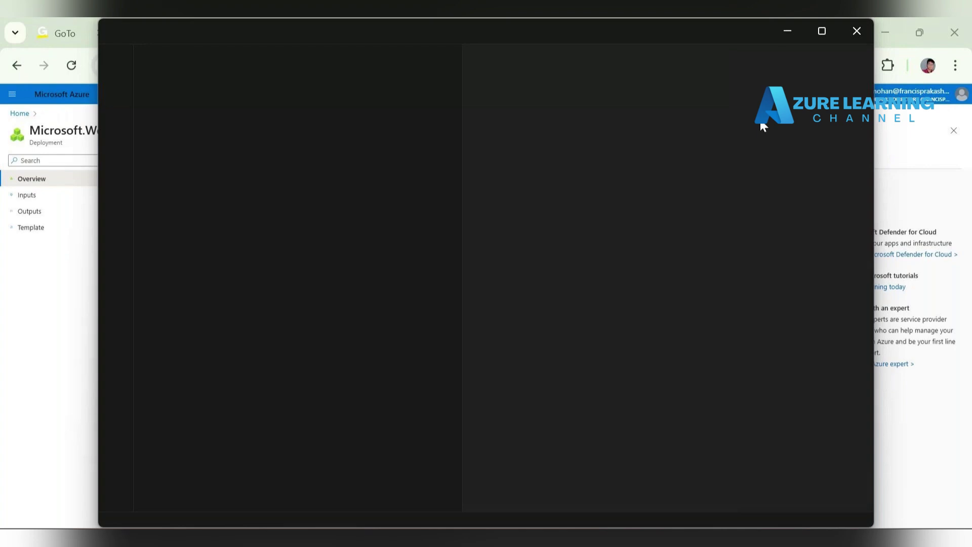
pyautogui.click(822, 35)
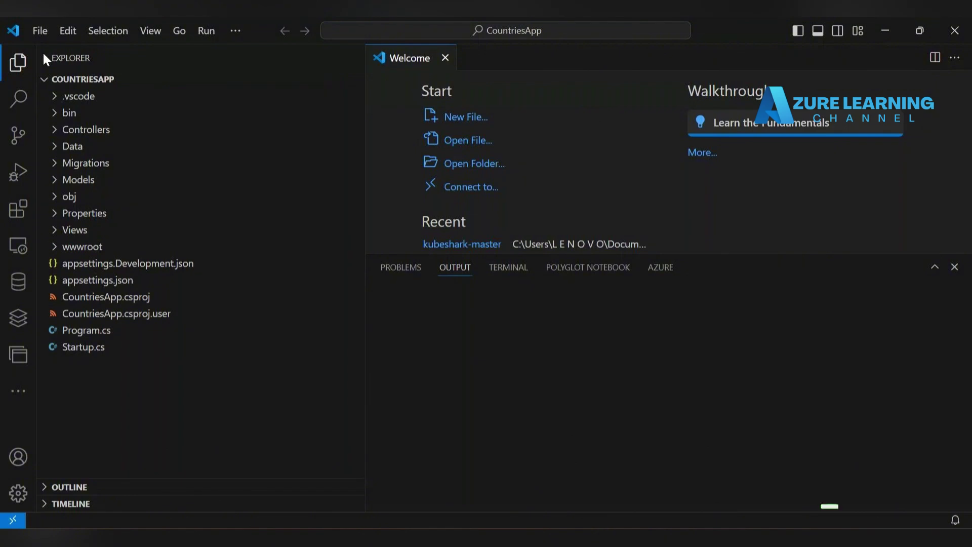
pyautogui.click(44, 80)
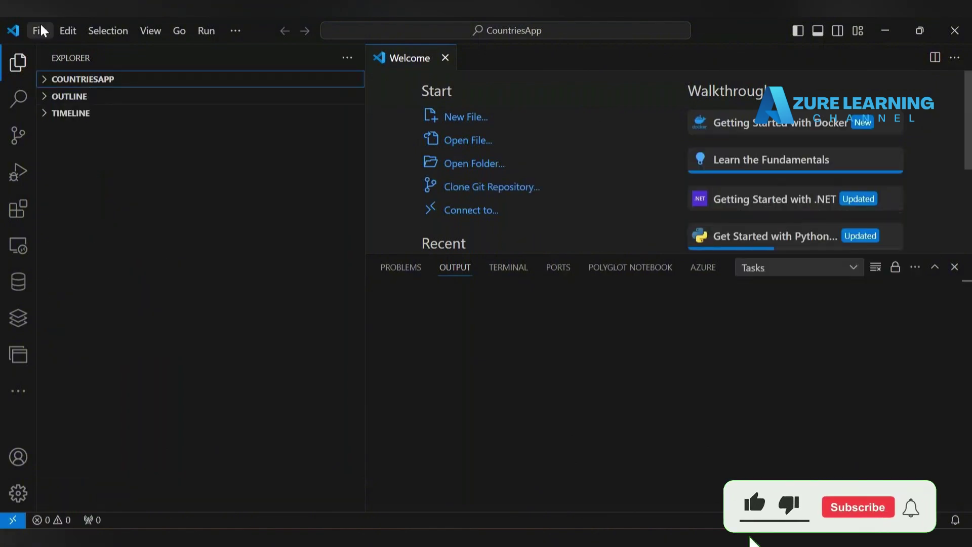
pyautogui.click(41, 26)
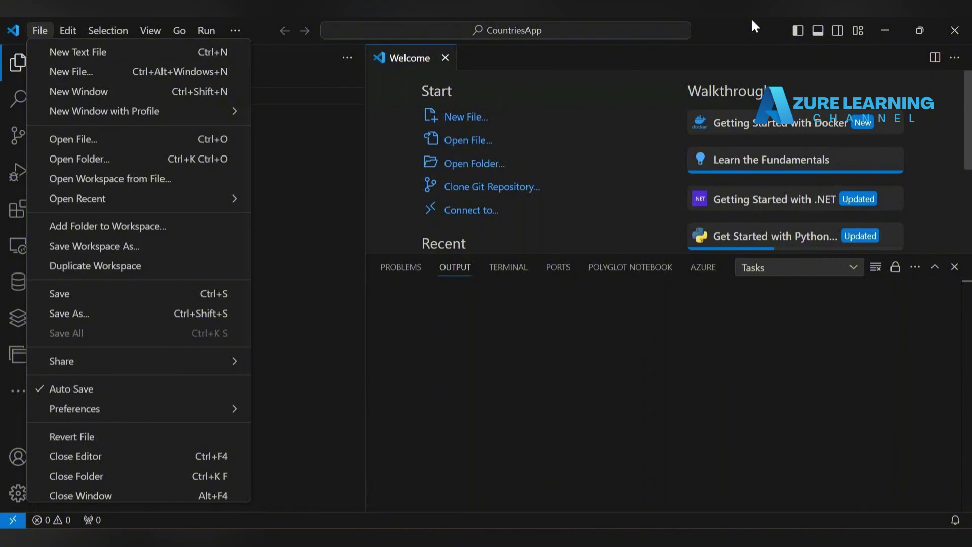
pyautogui.moveTo(751, 17); pyautogui.dragTo(677, 53)
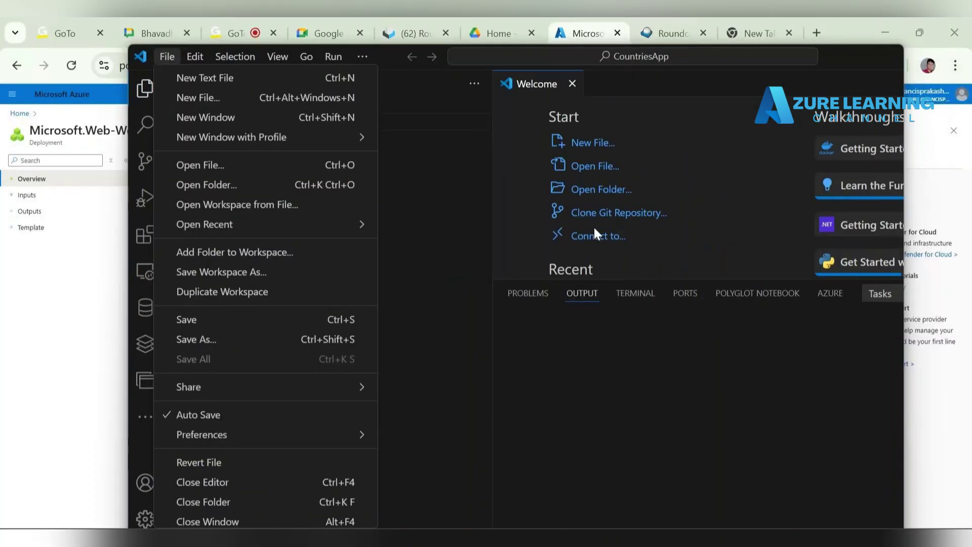
pyautogui.moveTo(655, 524)
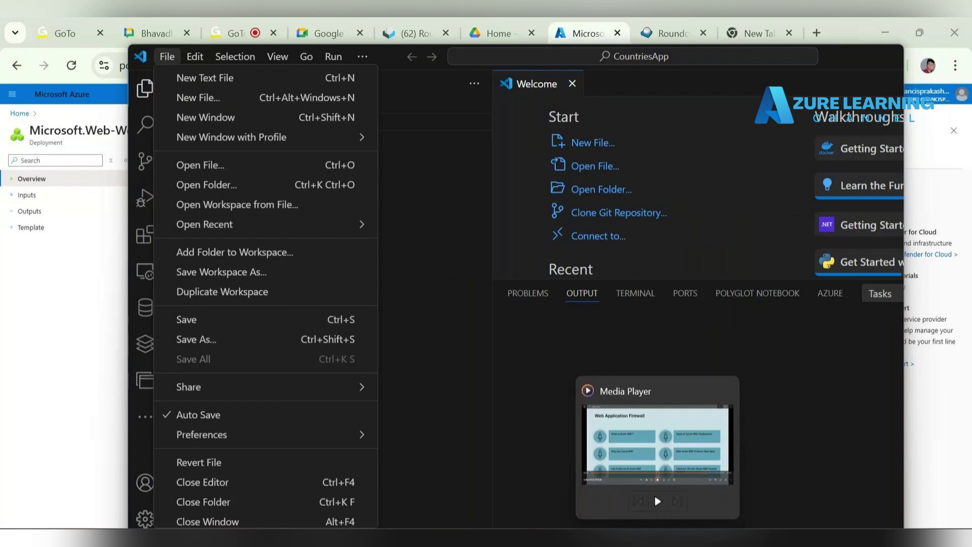
pyautogui.moveTo(624, 538)
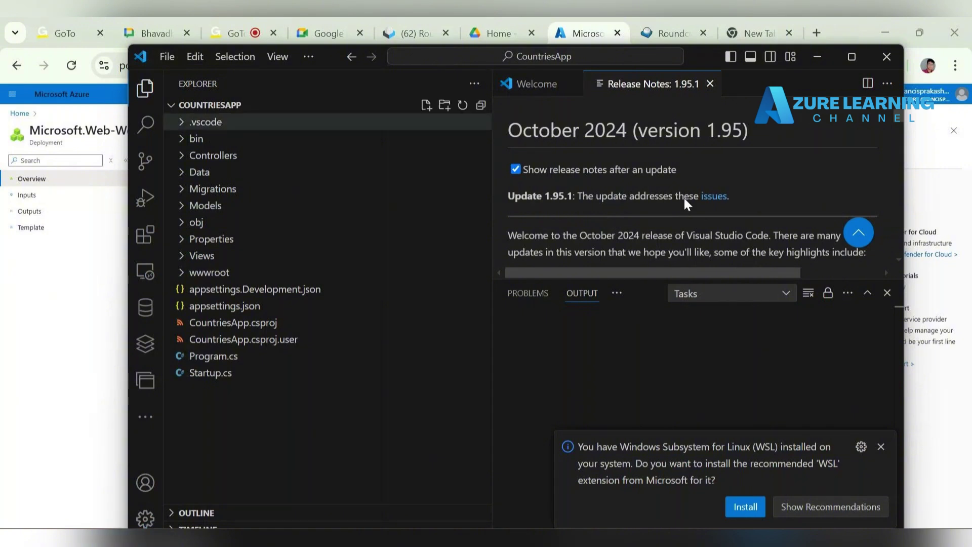
# Open a new Visual Studio Code window from the CountriesApp project window.
pyautogui.click(167, 57)
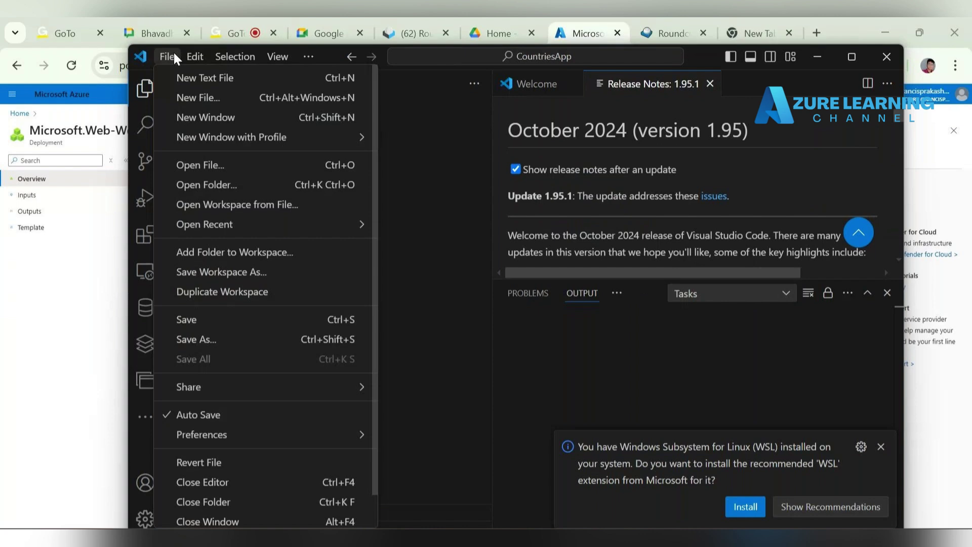
pyautogui.click(213, 116)
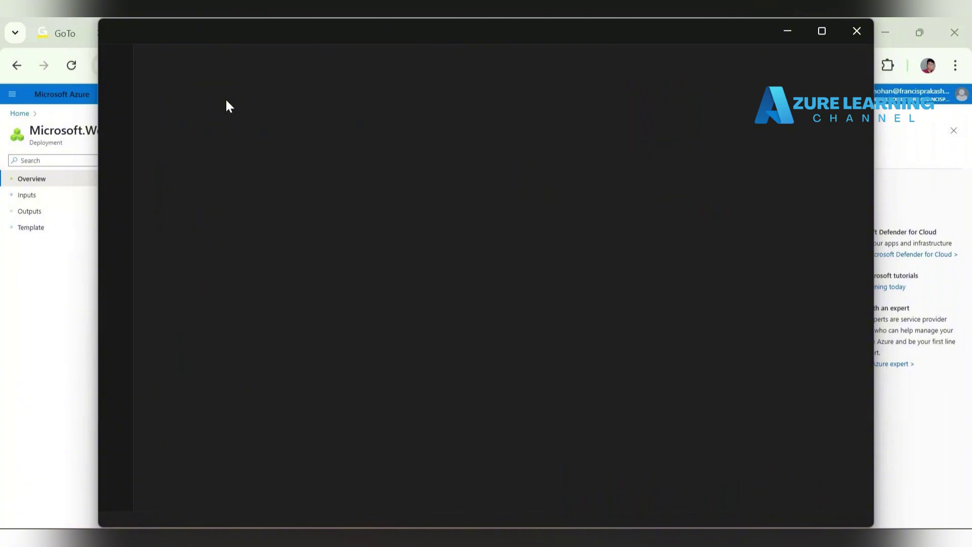
# Bring up the folder selection dialog to open a project folder in the new window.
pyautogui.click(142, 33)
pyautogui.click(198, 155)
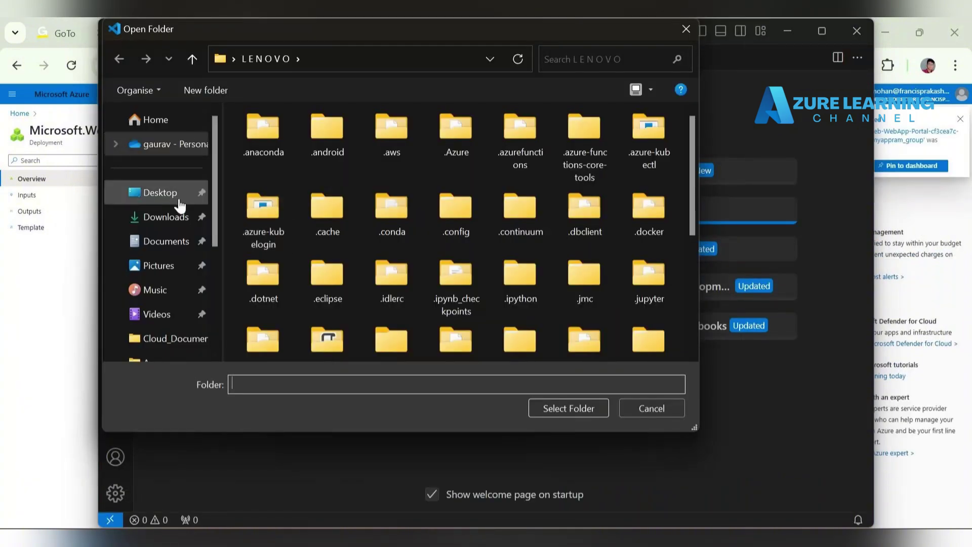
# Look through the Desktop, its Azure_praveen and Azure_PPT folders, and the Home location for the project folder.
pyautogui.click(180, 202)
pyautogui.scroll(-2, 396, 253)
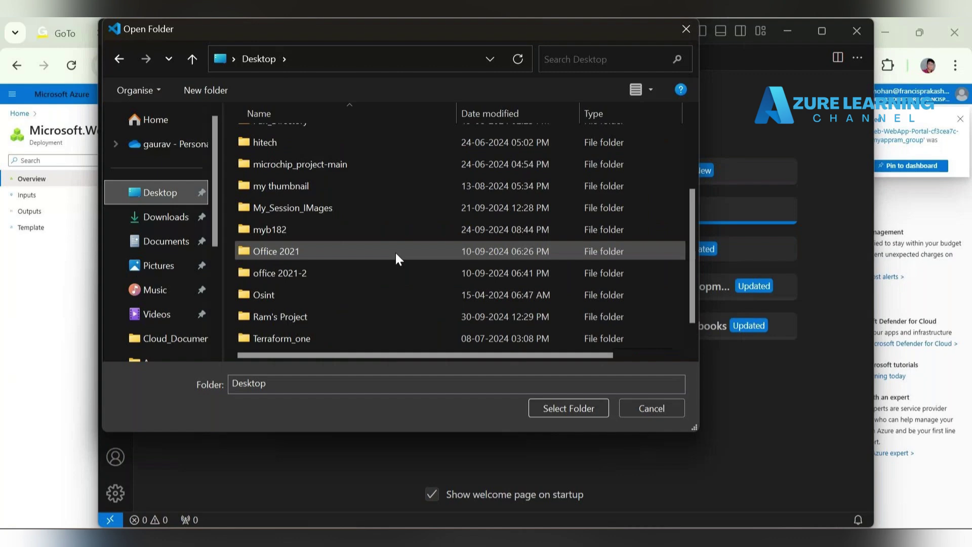
pyautogui.scroll(2, 334, 217)
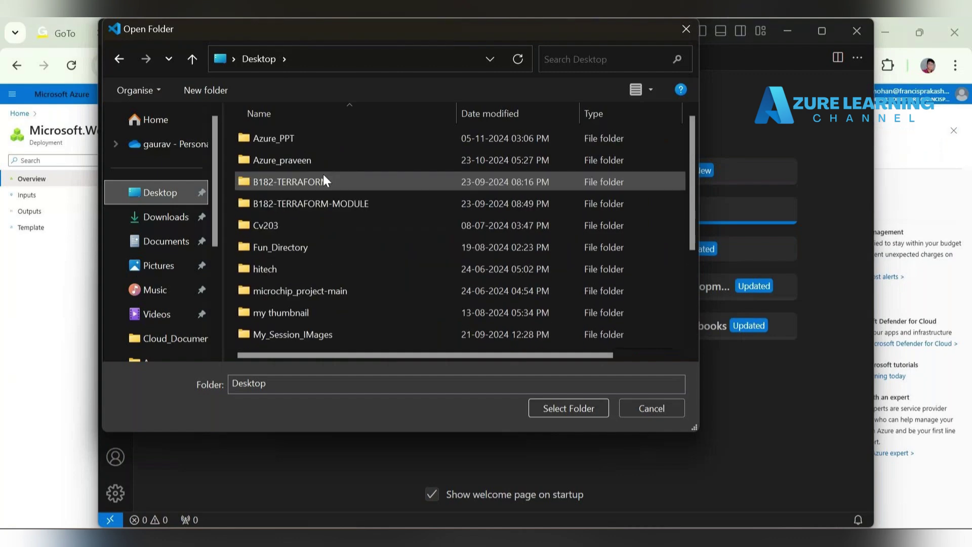
pyautogui.doubleClick(289, 160)
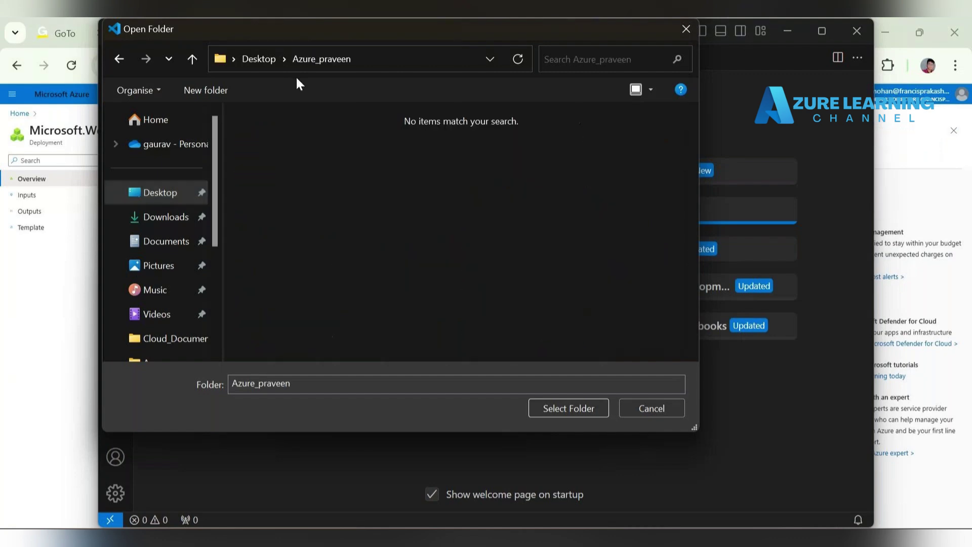
pyautogui.click(249, 60)
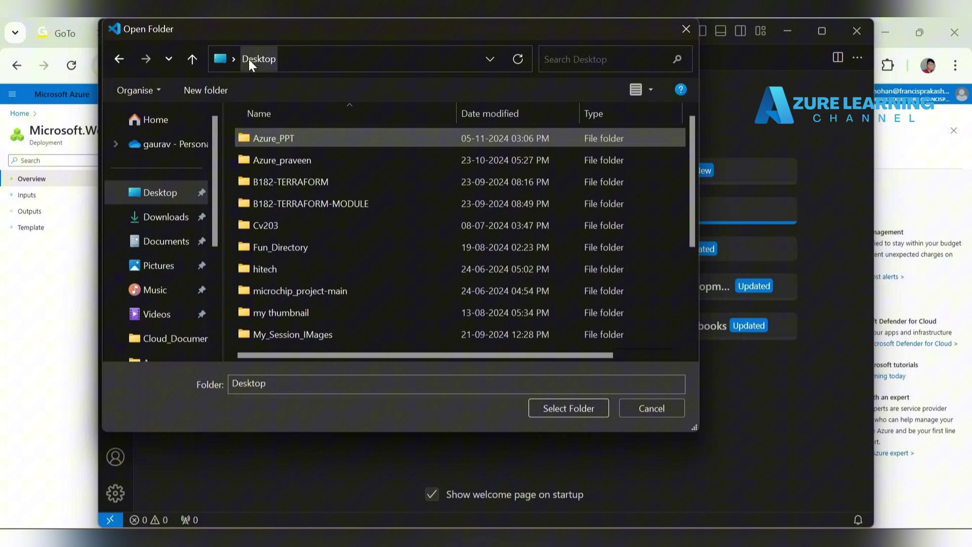
pyautogui.doubleClick(293, 138)
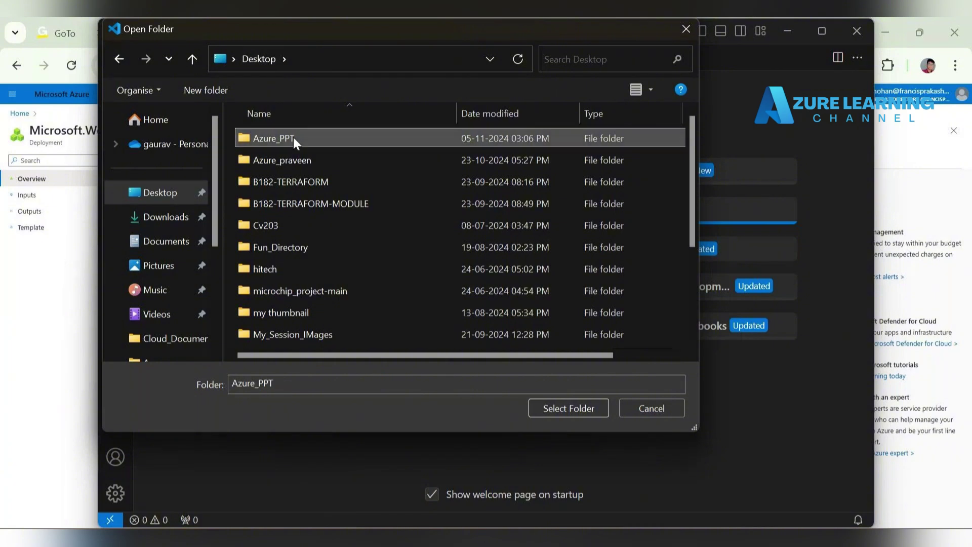
pyautogui.click(258, 60)
pyautogui.scroll(-3, 162, 231)
pyautogui.scroll(3, 160, 213)
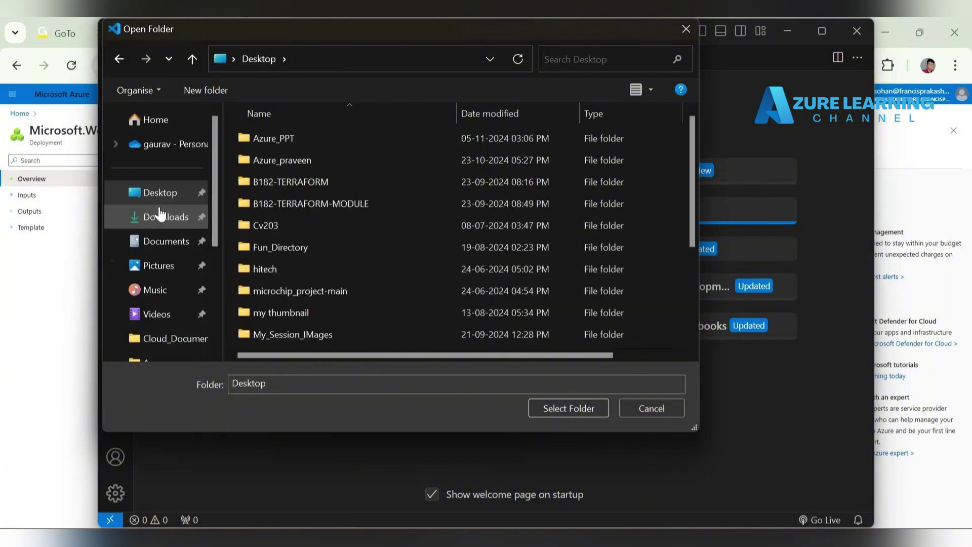
pyautogui.click(155, 120)
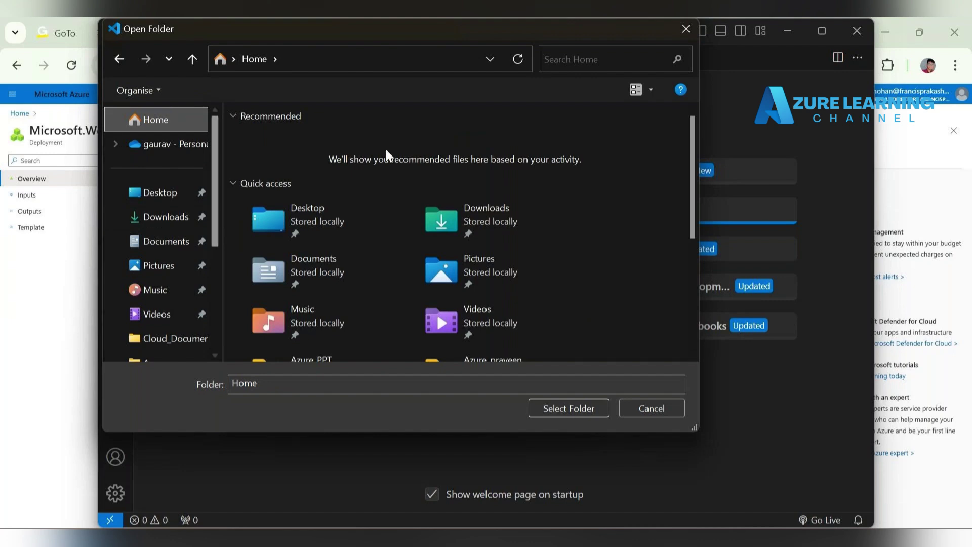
pyautogui.scroll(-4, 384, 196)
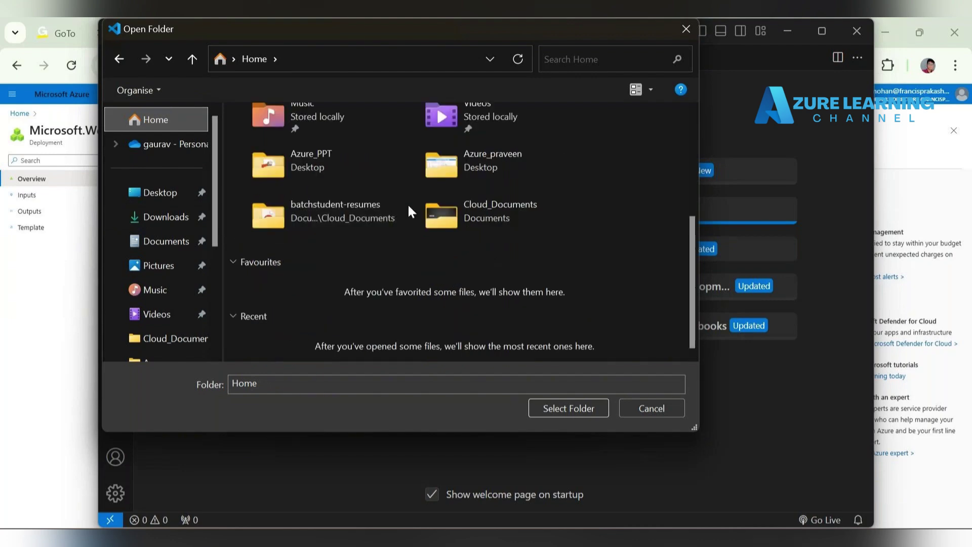
pyautogui.scroll(4, 523, 179)
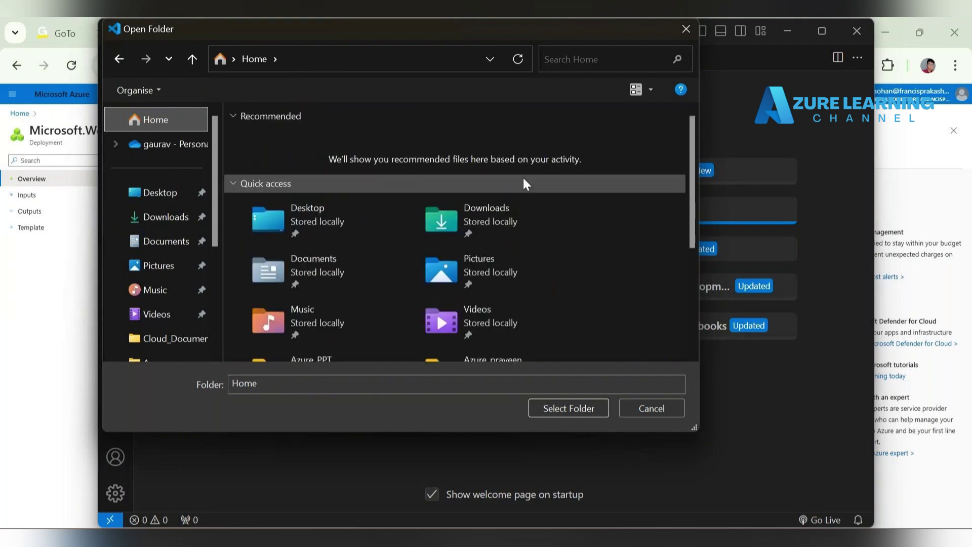
# Open the CountriesApp folder inside the nested MKTDemoApps-main folders in Downloads as the project.
pyautogui.click(185, 222)
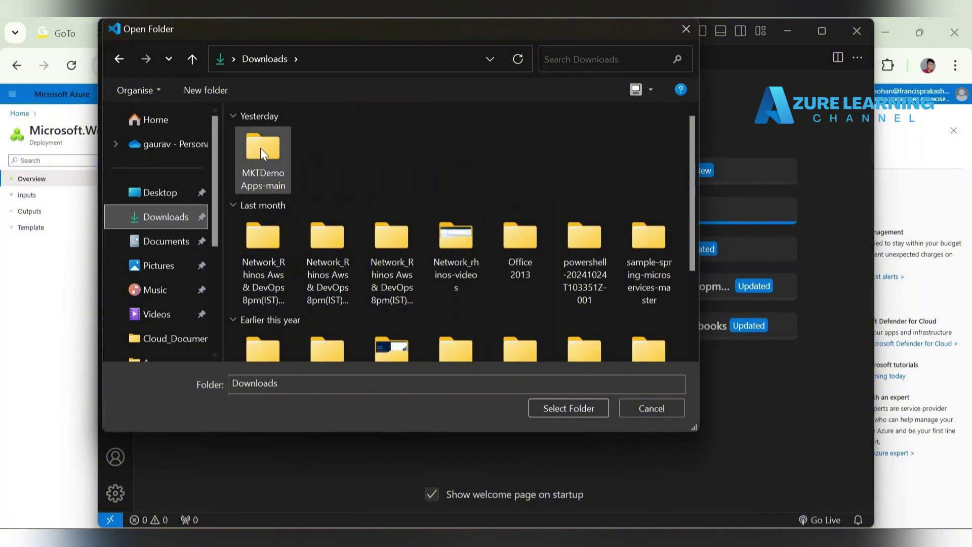
pyautogui.doubleClick(261, 148)
pyautogui.doubleClick(278, 150)
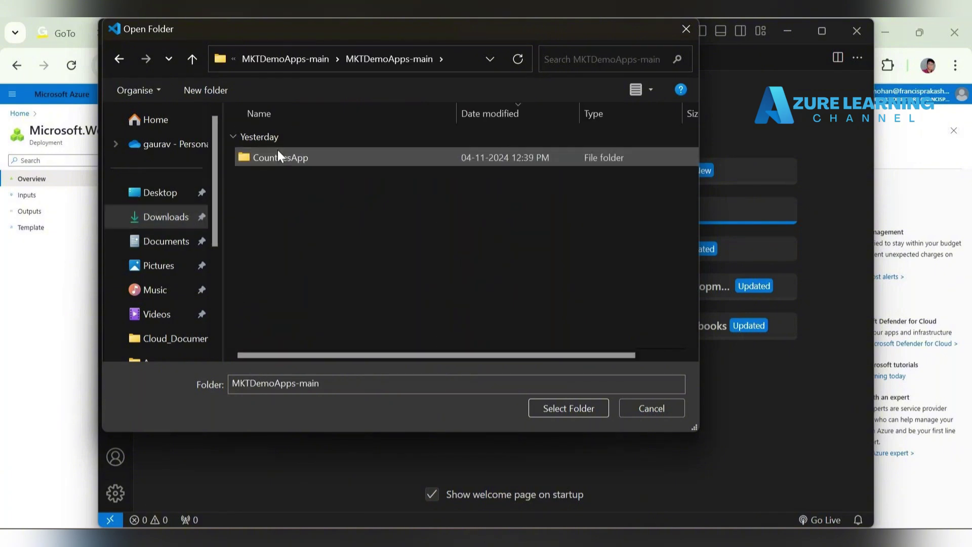
pyautogui.click(279, 152)
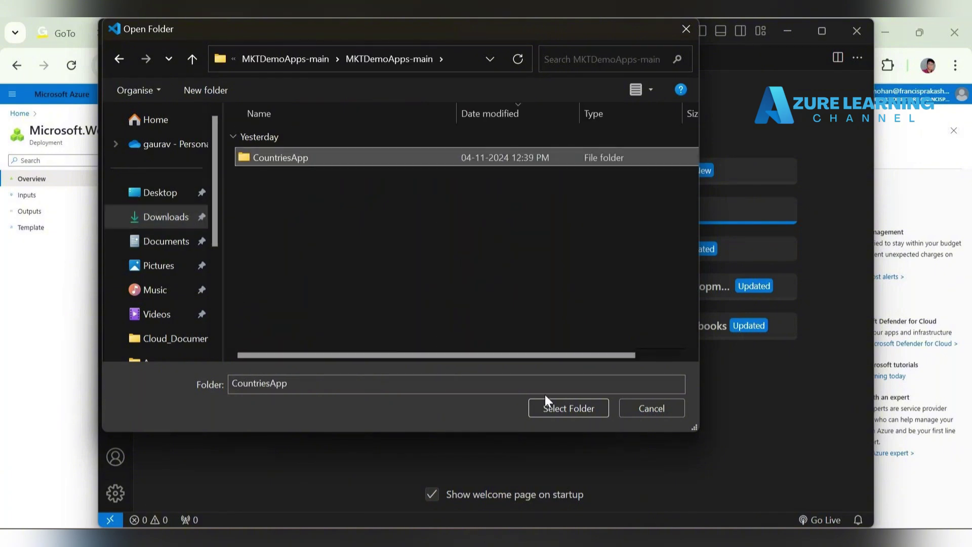
pyautogui.click(560, 410)
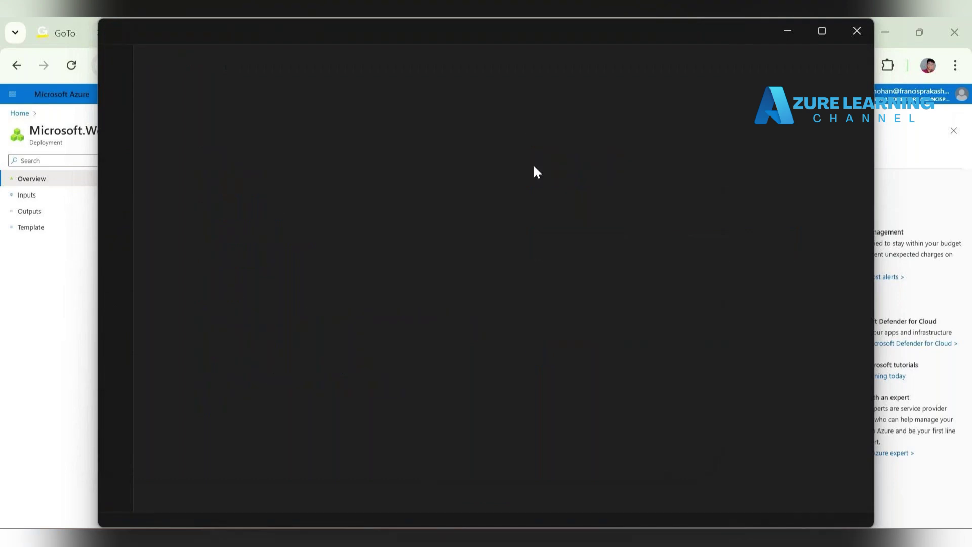
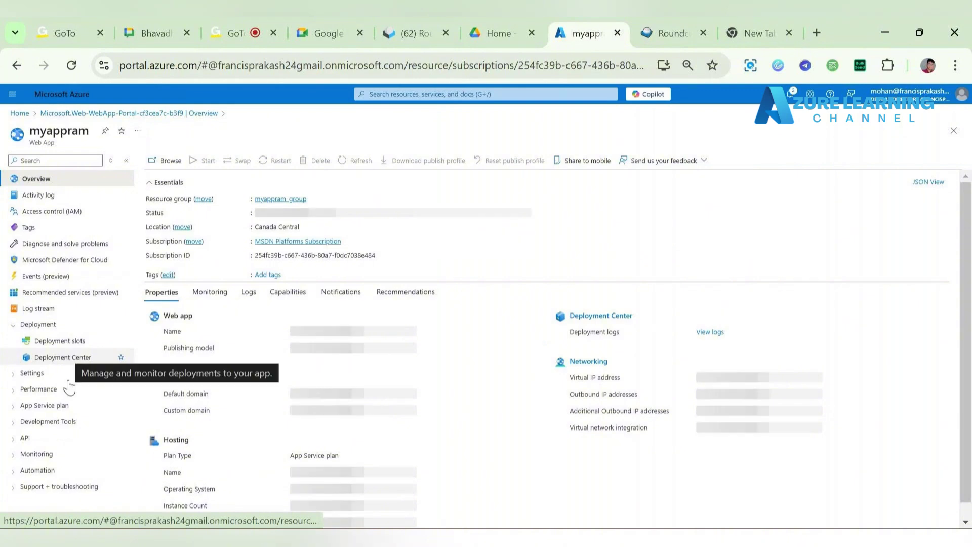
# Turn on FTP Basic Auth Publishing Credentials in the myappram web app's configuration and save the change.
pyautogui.click(64, 389)
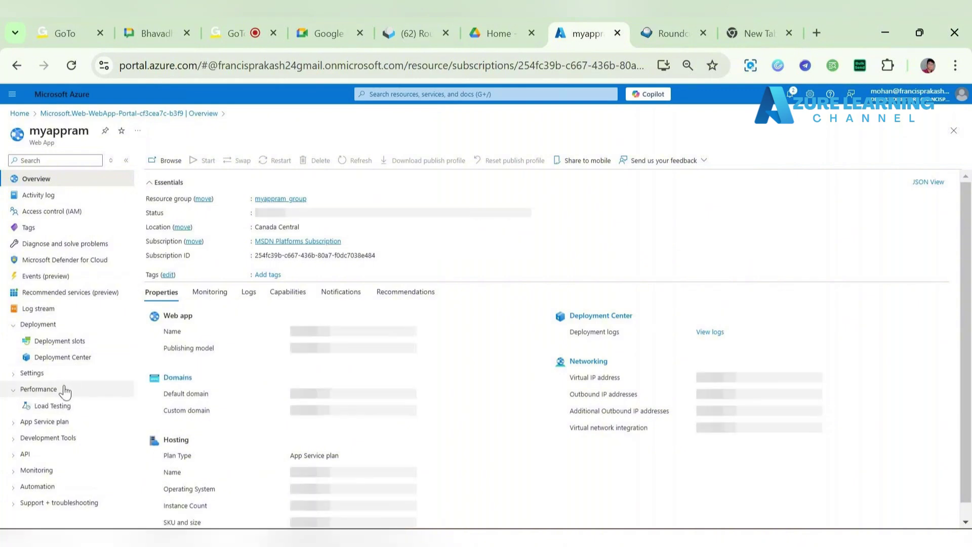
pyautogui.click(65, 373)
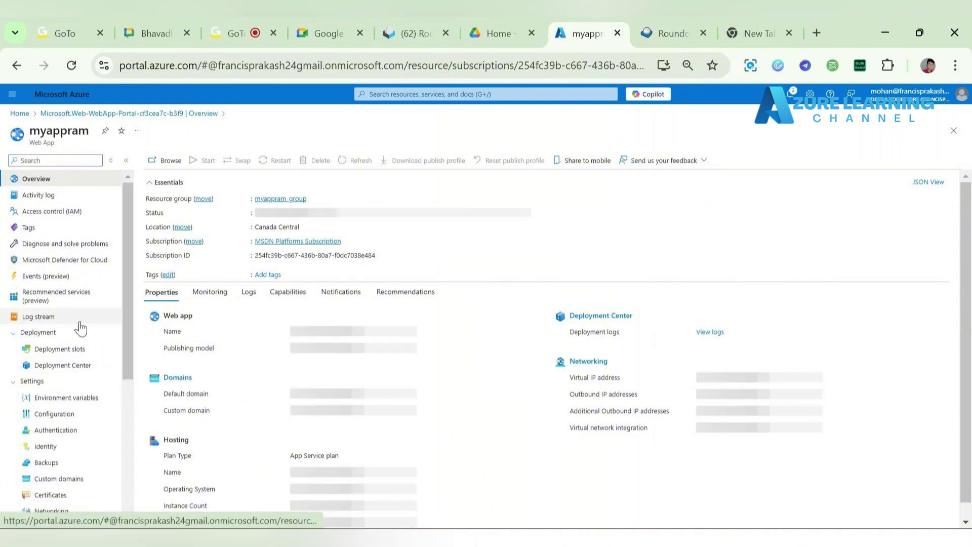
pyautogui.click(66, 414)
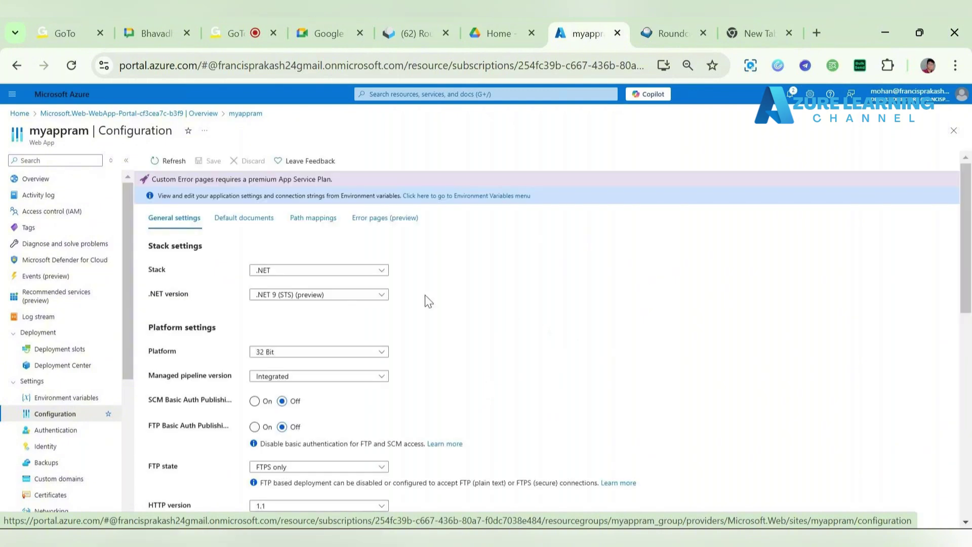
pyautogui.scroll(-2, 443, 342)
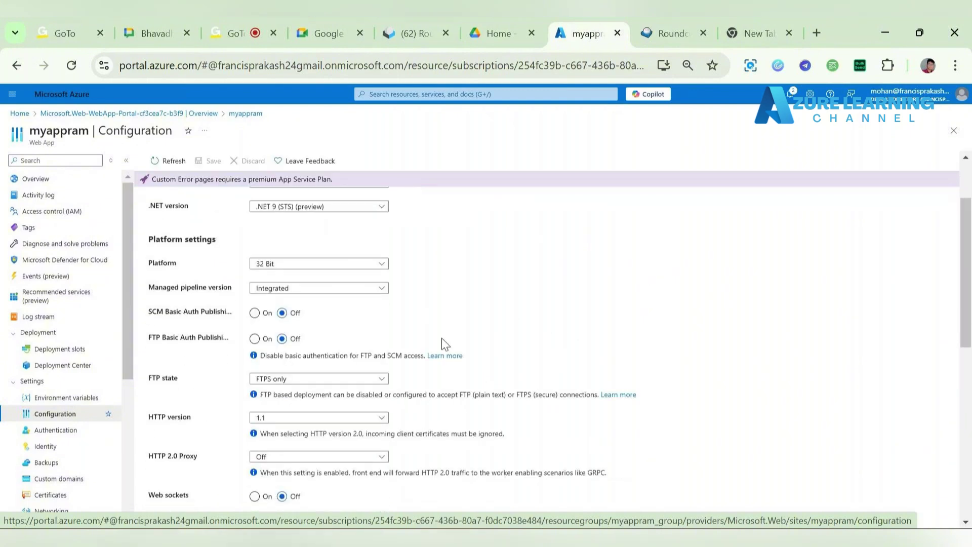
pyautogui.moveTo(148, 337); pyautogui.dragTo(230, 343)
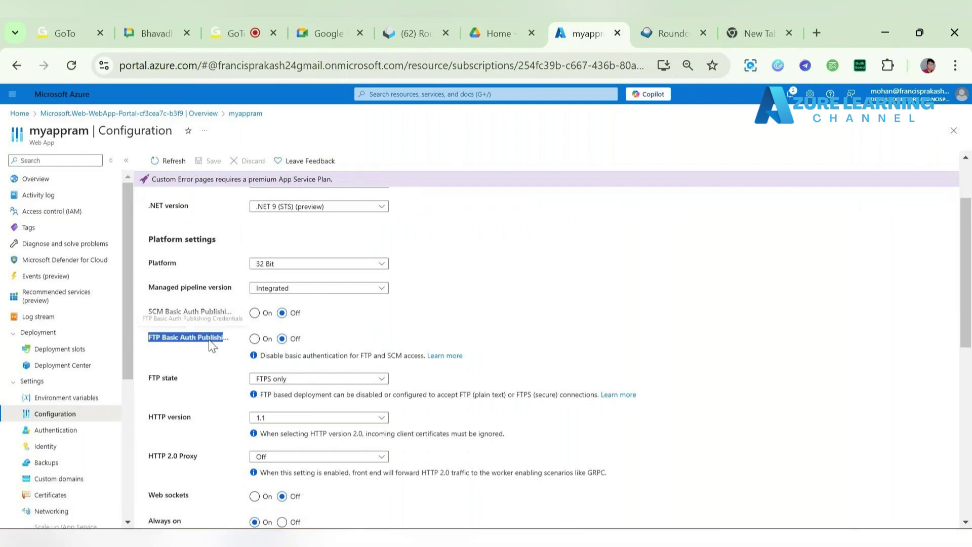
pyautogui.click(264, 342)
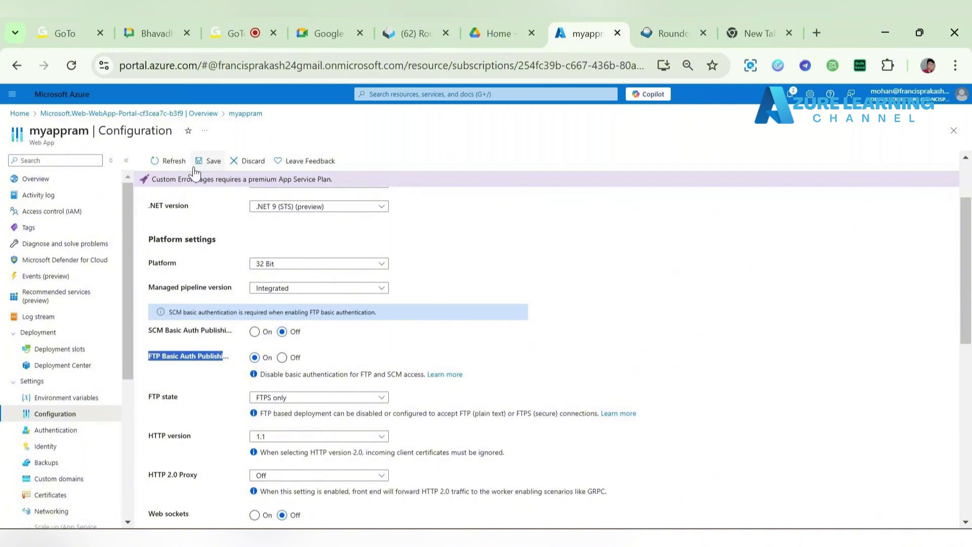
pyautogui.click(205, 163)
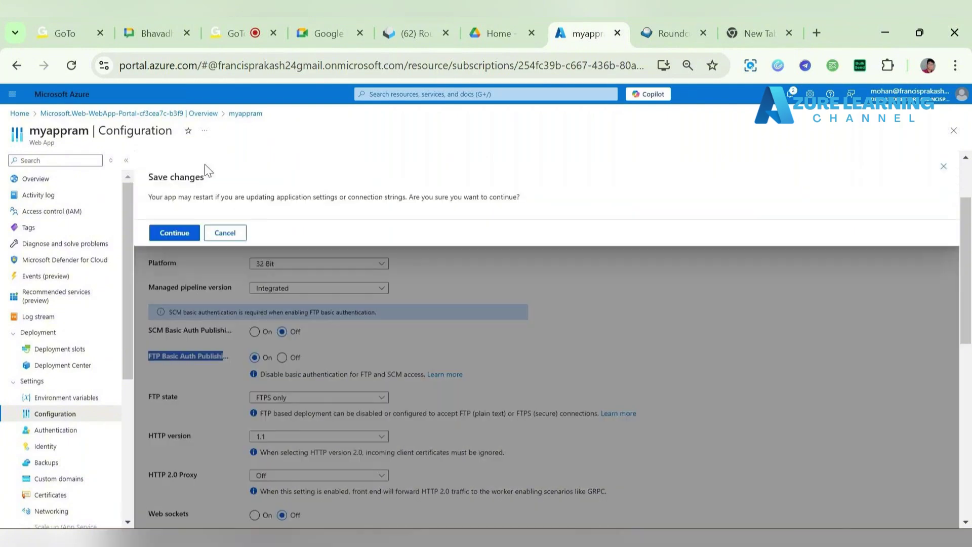
pyautogui.click(175, 234)
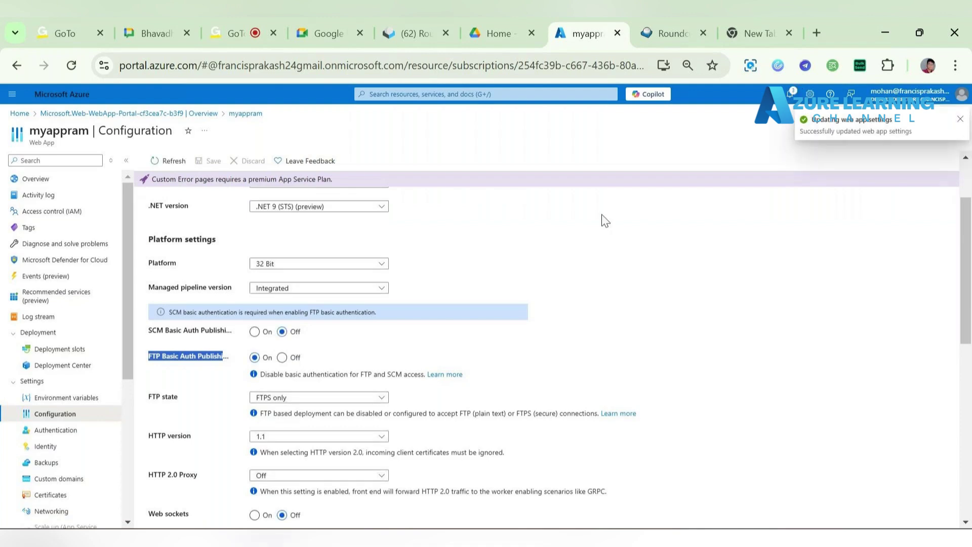
# Switch to Visual Studio Code and deploy the CountriesApp project to the myappram App Service, accepting the overwrite of any previous deployment.
pyautogui.moveTo(424, 538)
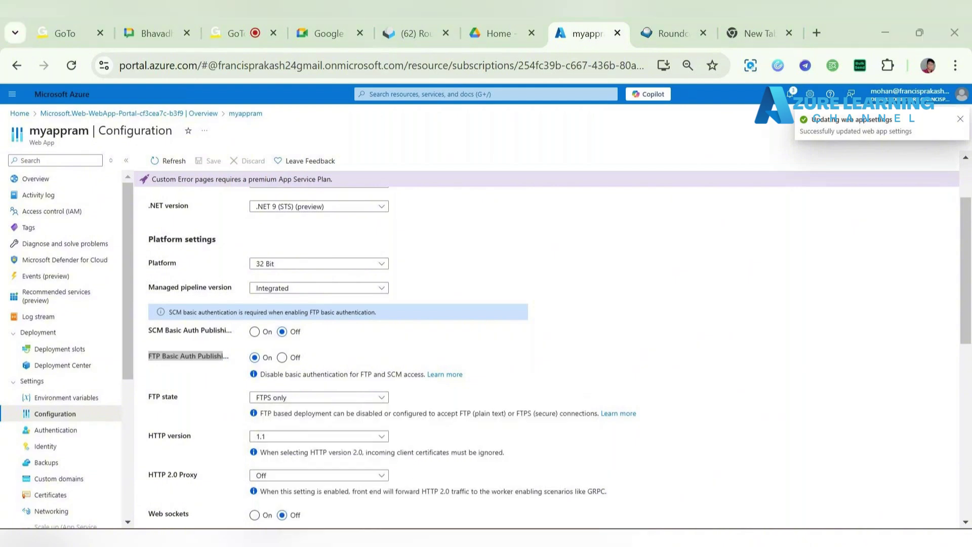
pyautogui.click(470, 537)
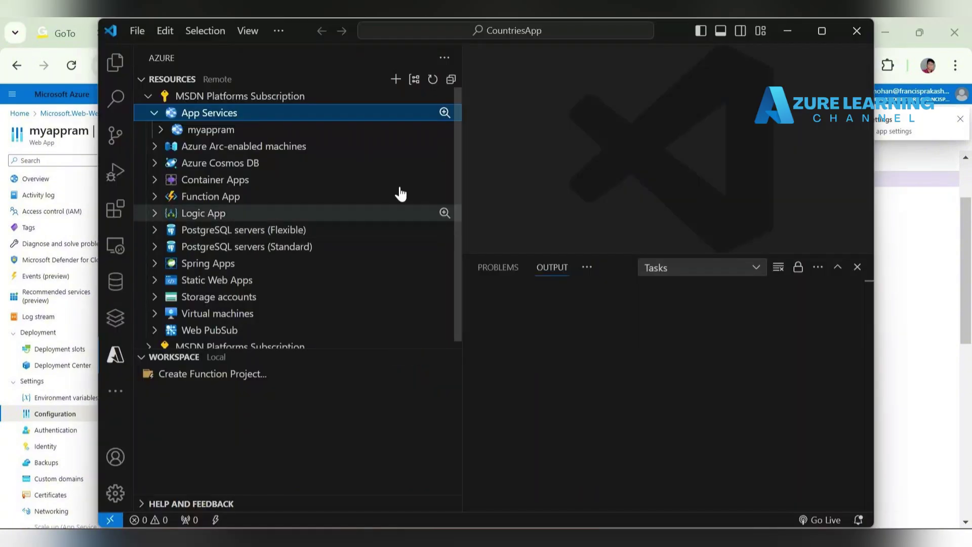
pyautogui.click(270, 134)
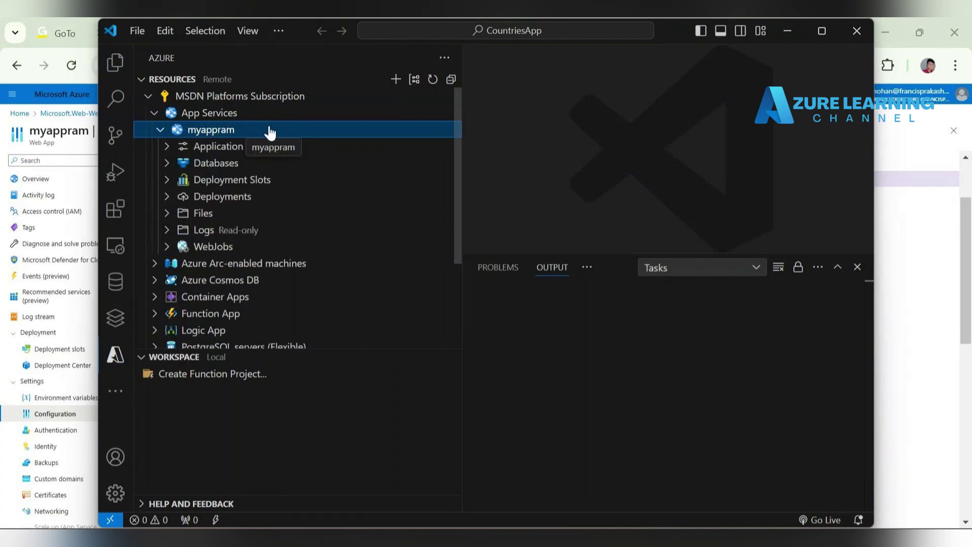
pyautogui.rightClick(270, 131)
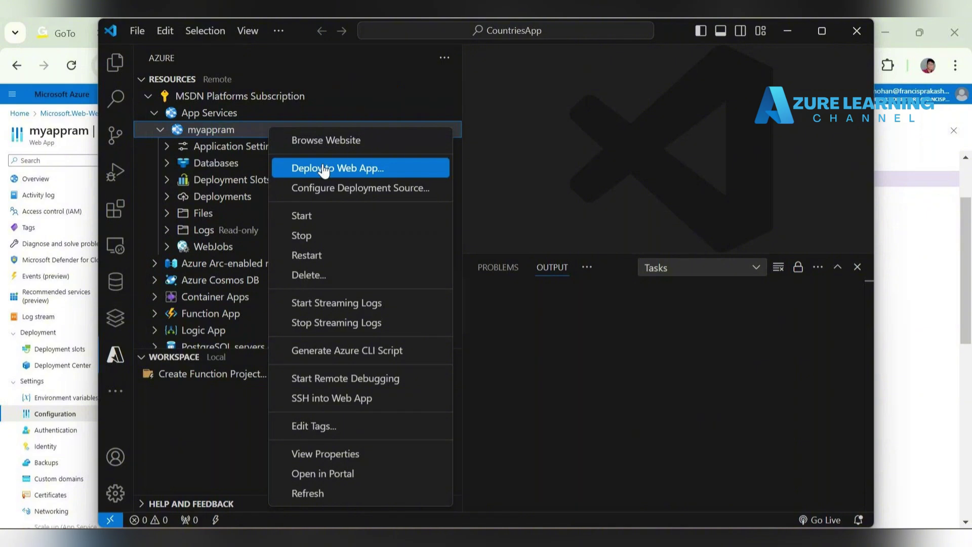
pyautogui.click(376, 176)
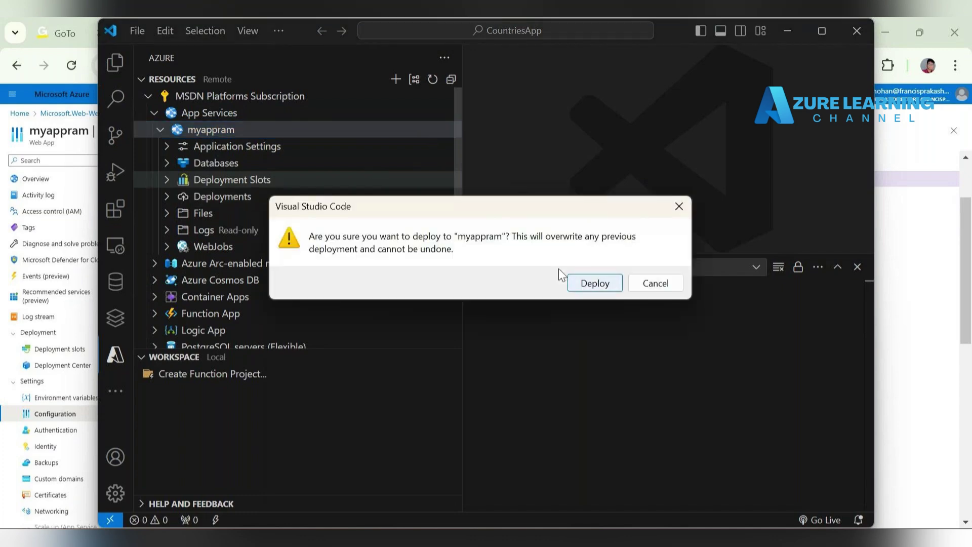
pyautogui.click(595, 284)
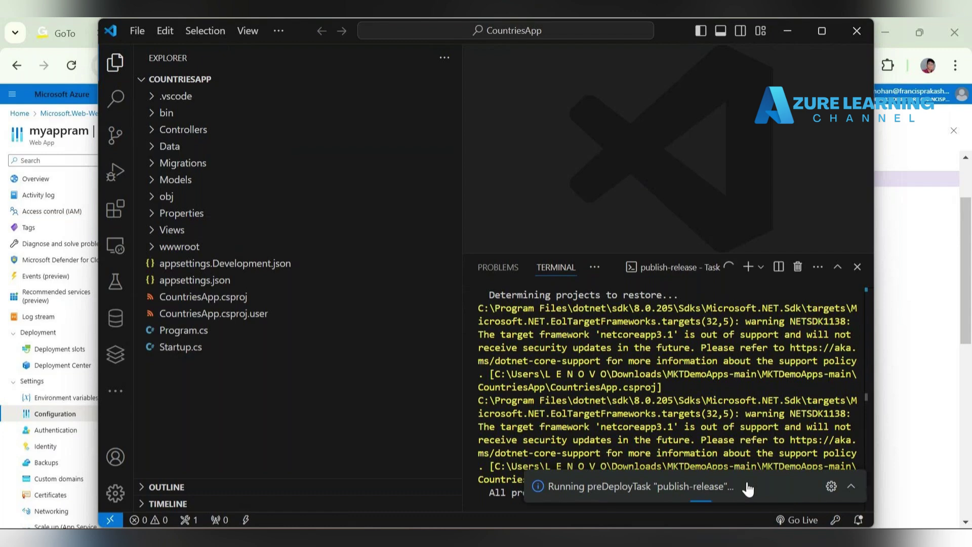
# Return to myappram's overview in the Azure portal and load its default domain, myappram-gzddfyf6c8a5acad.canadacentral-01.azurewebsites.net, in a new browser tab.
pyautogui.click(790, 32)
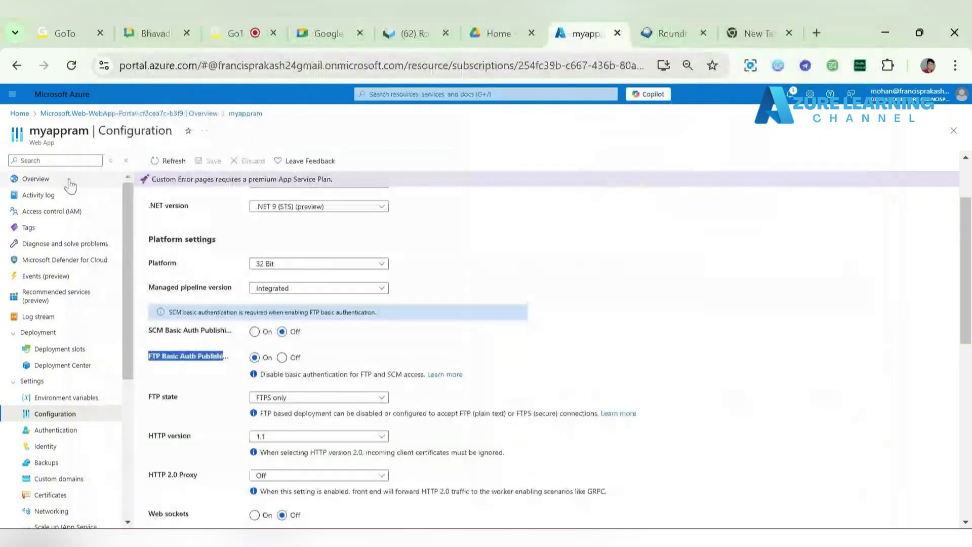
pyautogui.click(63, 187)
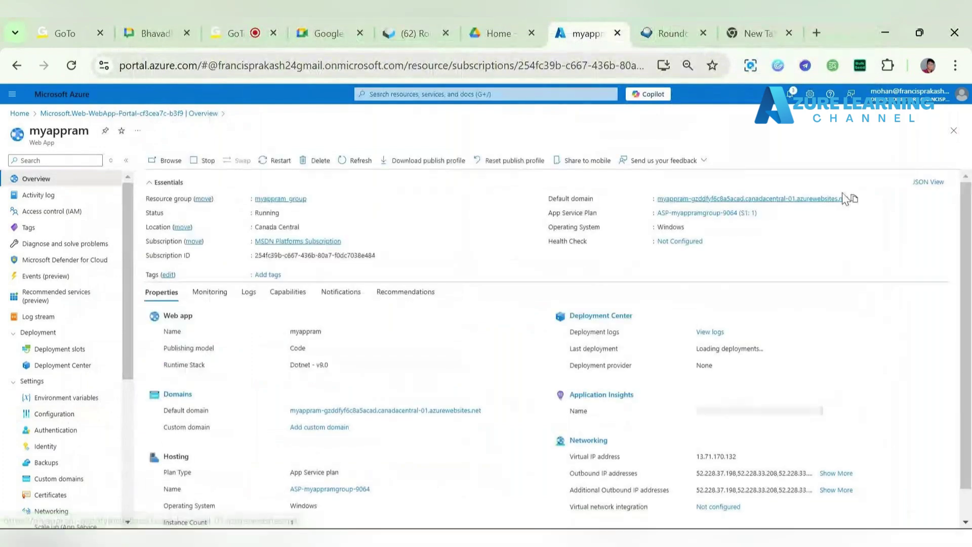
pyautogui.click(816, 34)
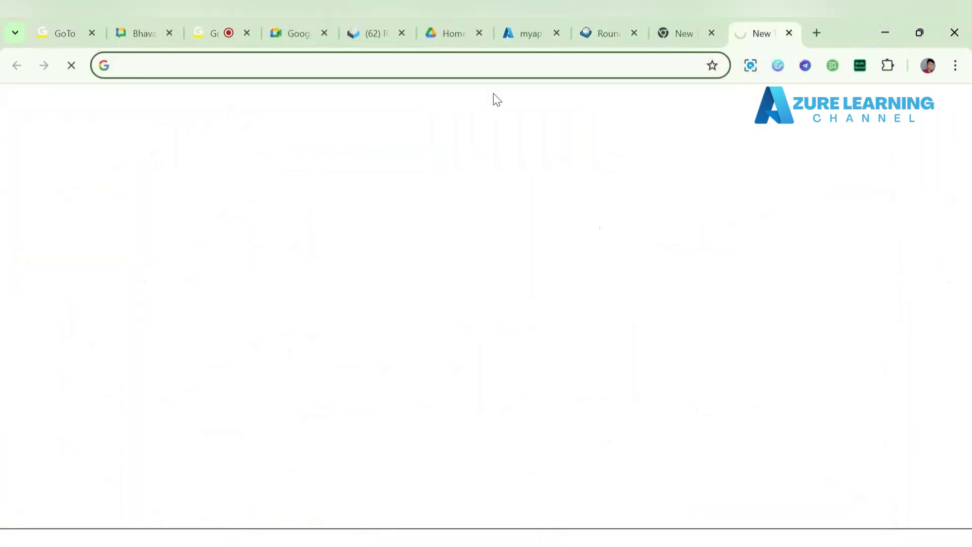
pyautogui.write('myappram-gzddfyf6c8a5acad.canadacentral-01.azurewebsites.net')
pyautogui.press('Return')
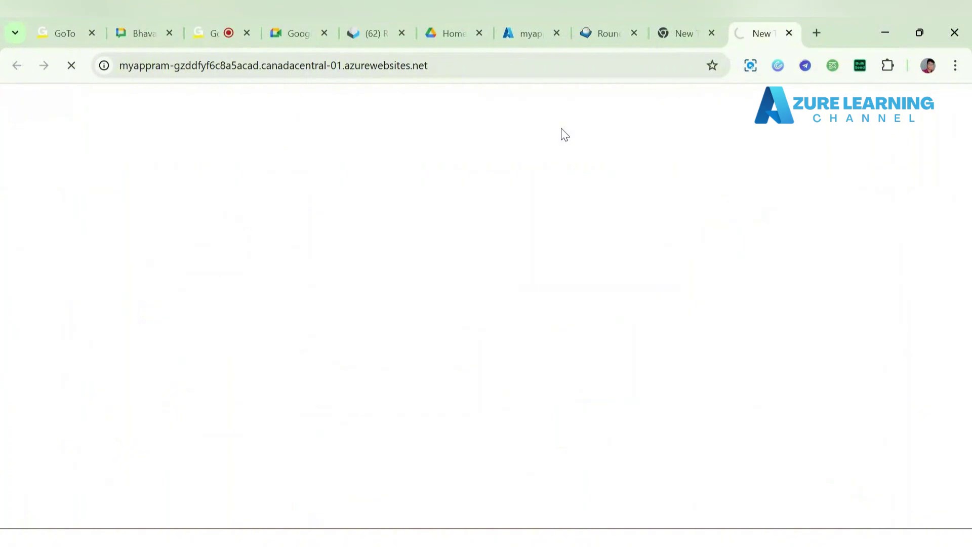
pyautogui.click(532, 34)
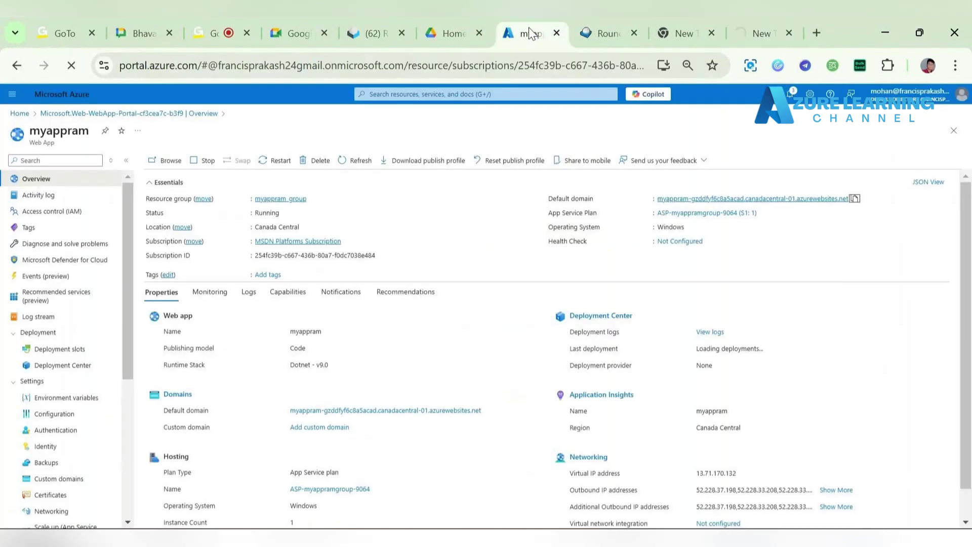
pyautogui.click(755, 25)
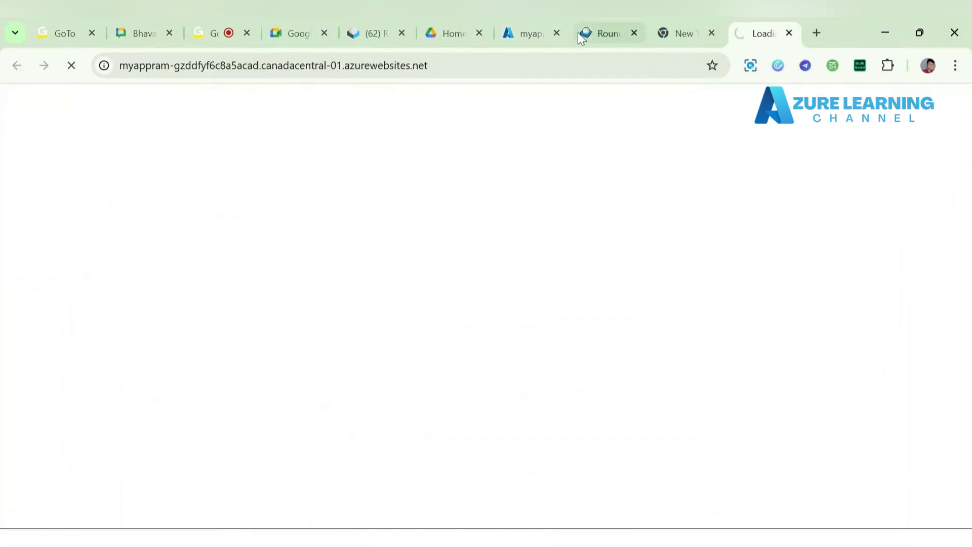
# Check the progress of the CountriesApp deployment in Visual Studio Code, leaving the window minimized.
pyautogui.click(529, 29)
pyautogui.moveTo(390, 538)
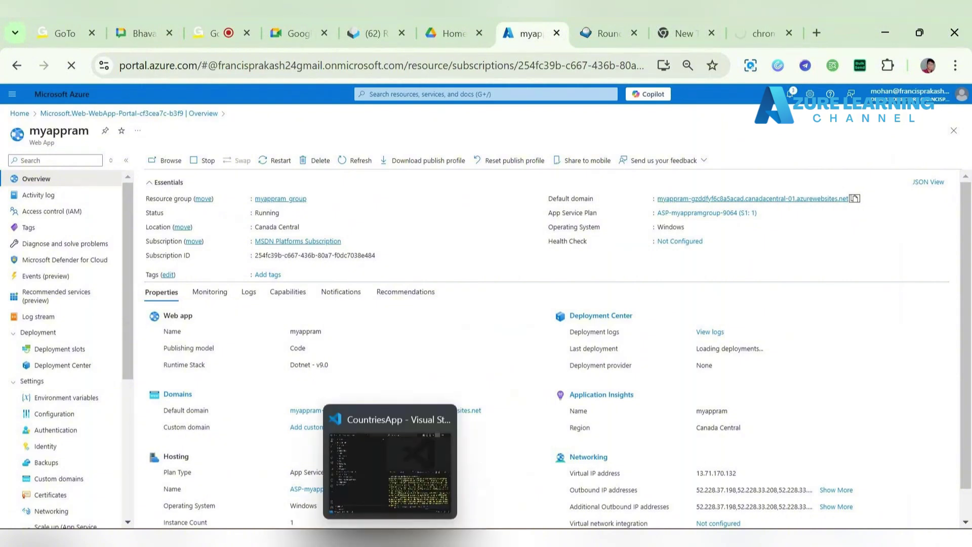
pyautogui.click(390, 538)
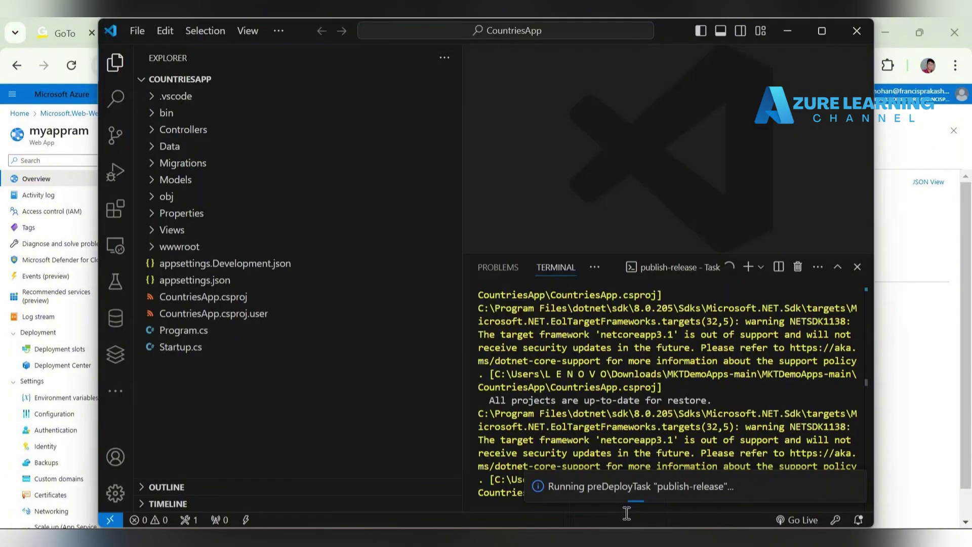
pyautogui.click(786, 31)
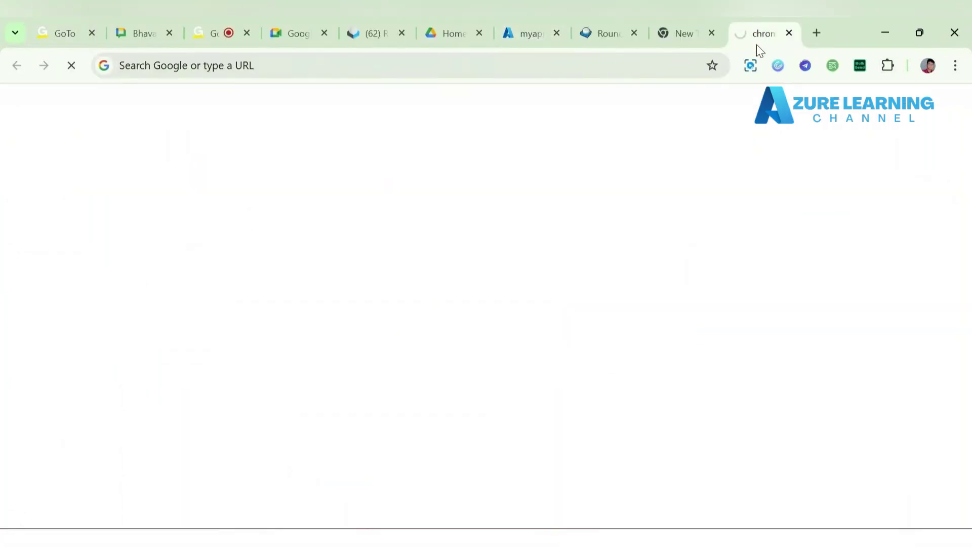
# Return to myappram in the Azure portal and review its operating system, networking configuration and public network access restrictions.
pyautogui.click(524, 33)
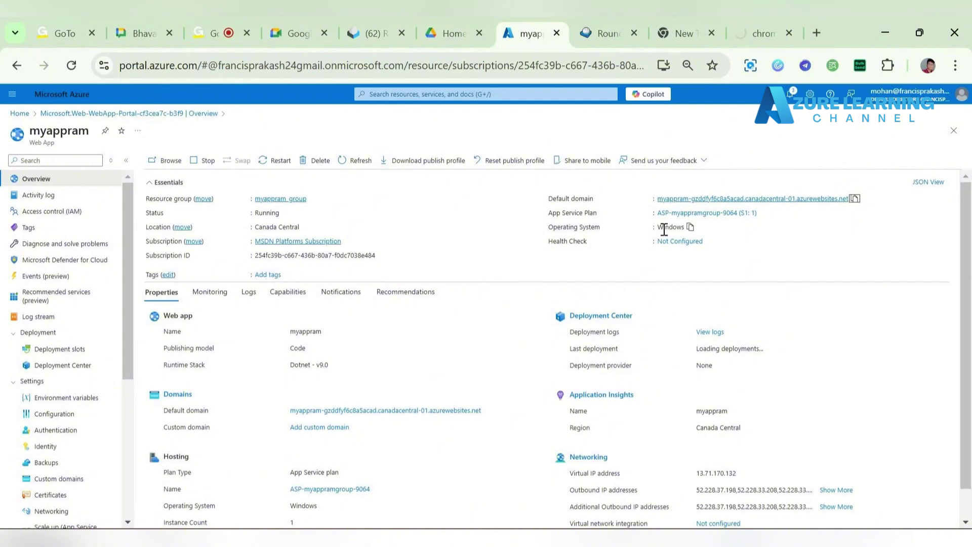
pyautogui.moveTo(659, 226); pyautogui.dragTo(684, 227)
pyautogui.scroll(-1, 543, 363)
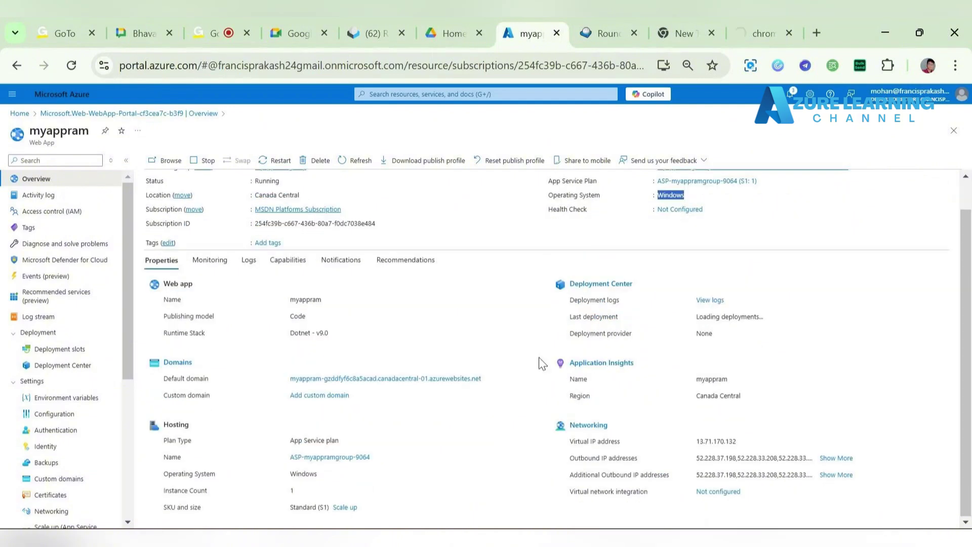
pyautogui.click(588, 426)
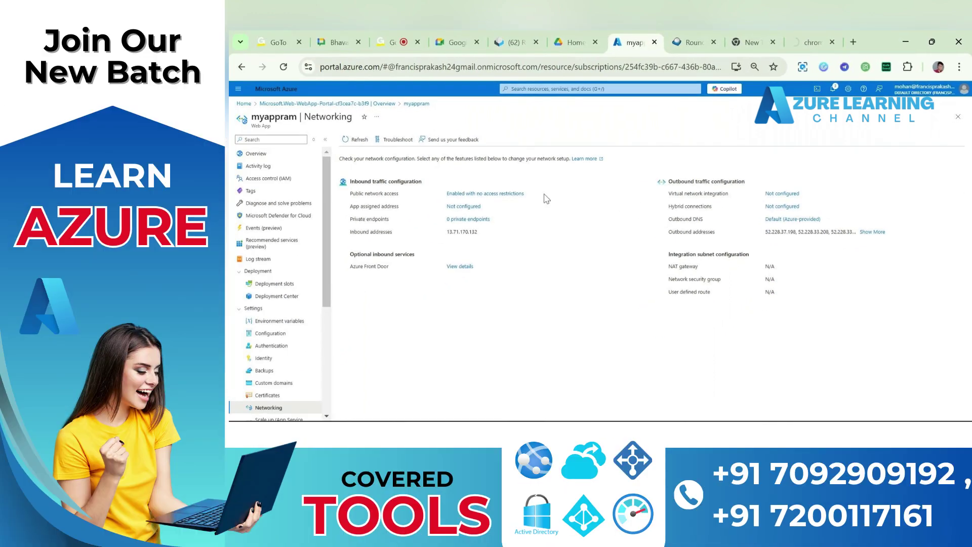
pyautogui.click(487, 194)
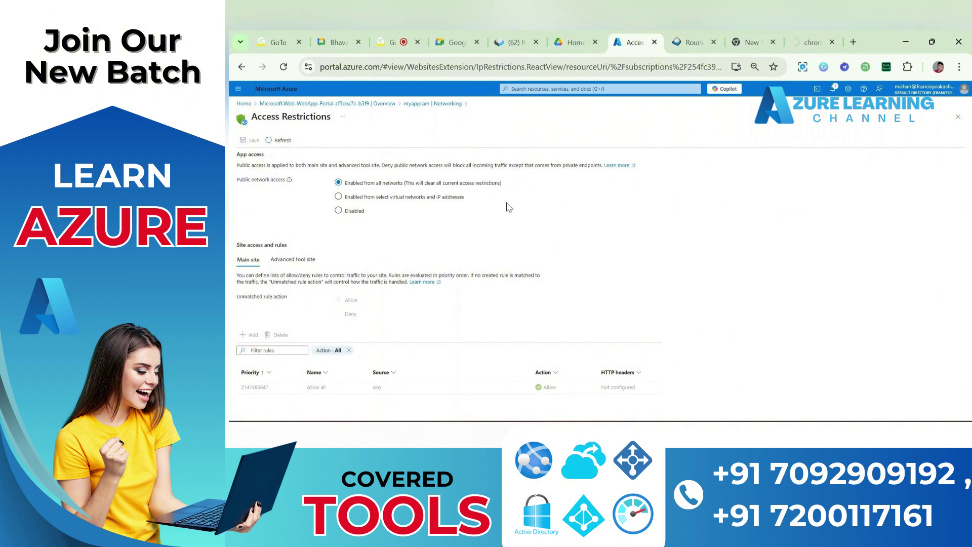
pyautogui.click(423, 105)
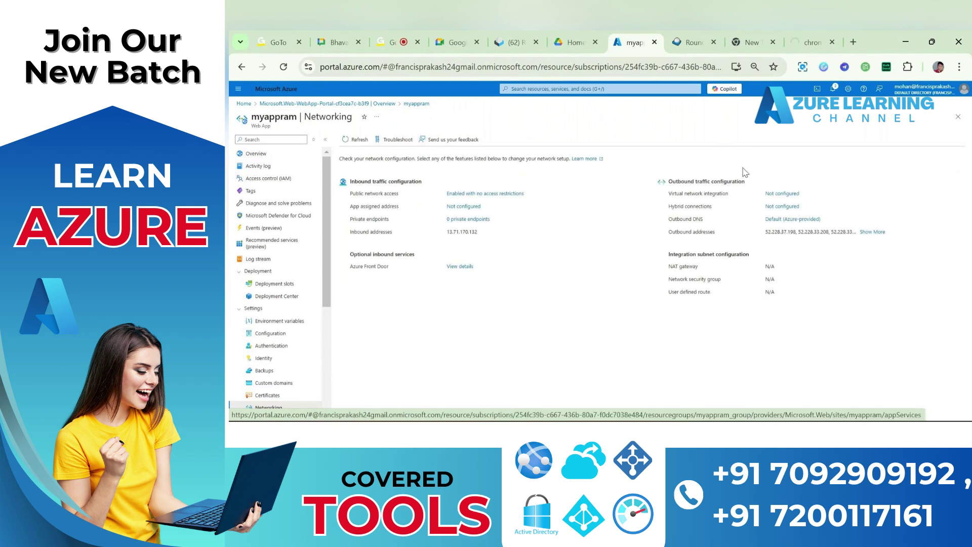
# Check whether the myappram site has loaded in its browser tab.
pyautogui.click(810, 42)
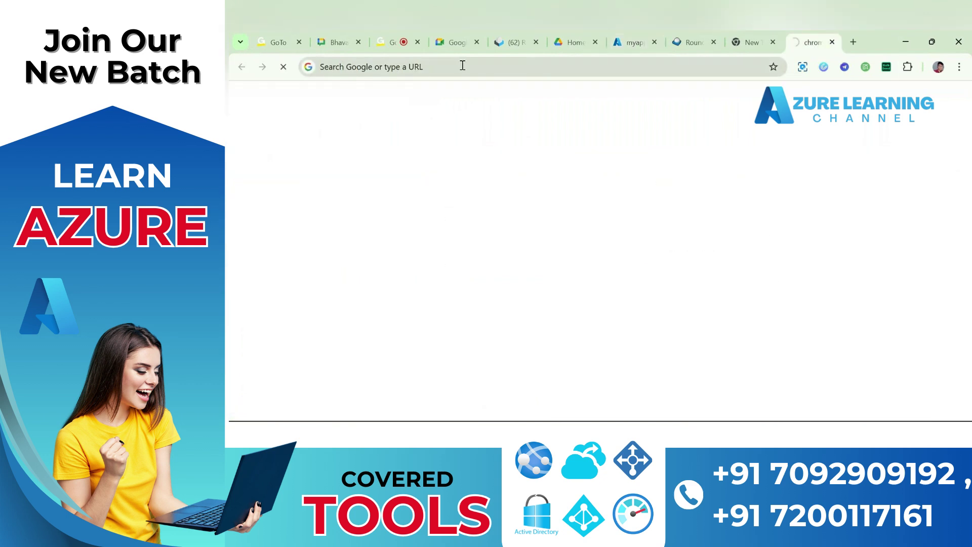
pyautogui.click(463, 65)
pyautogui.click(256, 189)
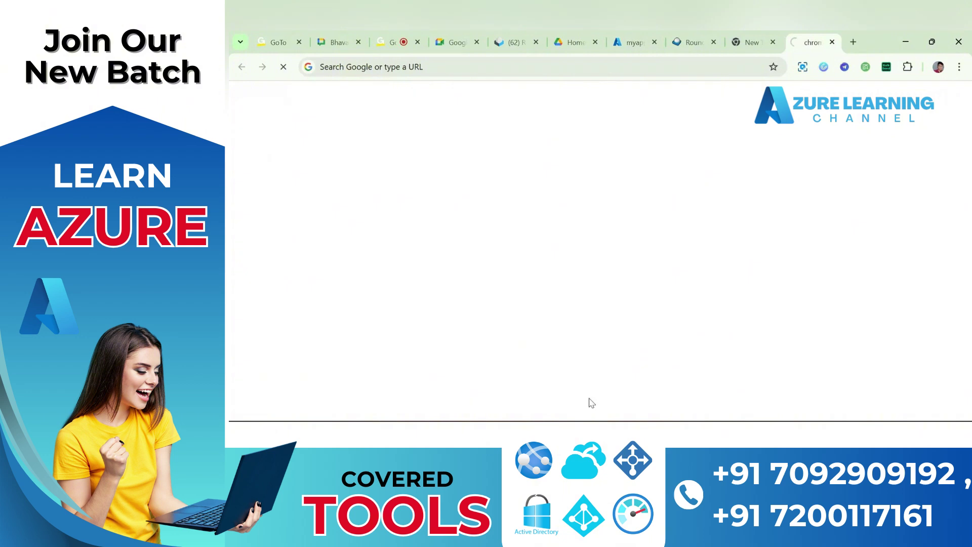
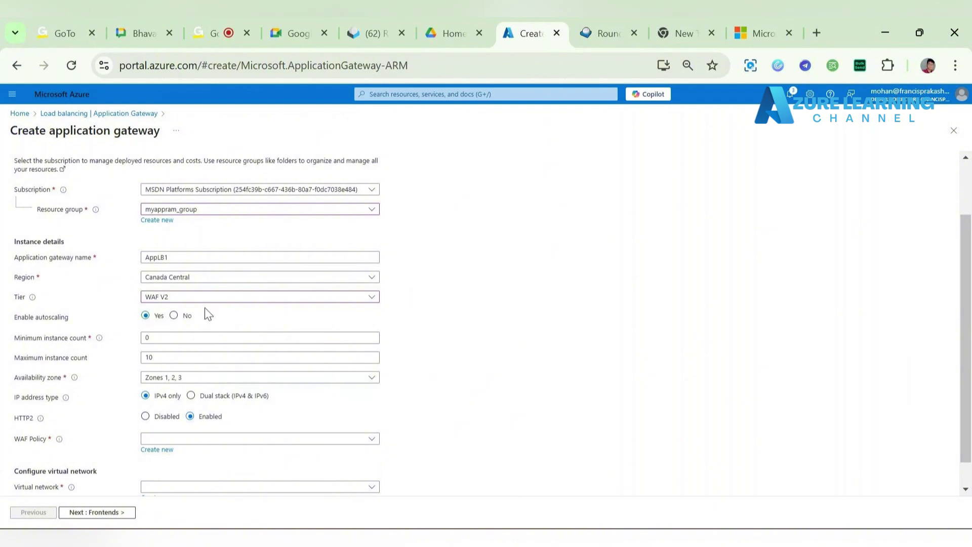
# Turn off autoscaling for the AppLB1 application gateway and set its instance count to 1.
pyautogui.click(174, 315)
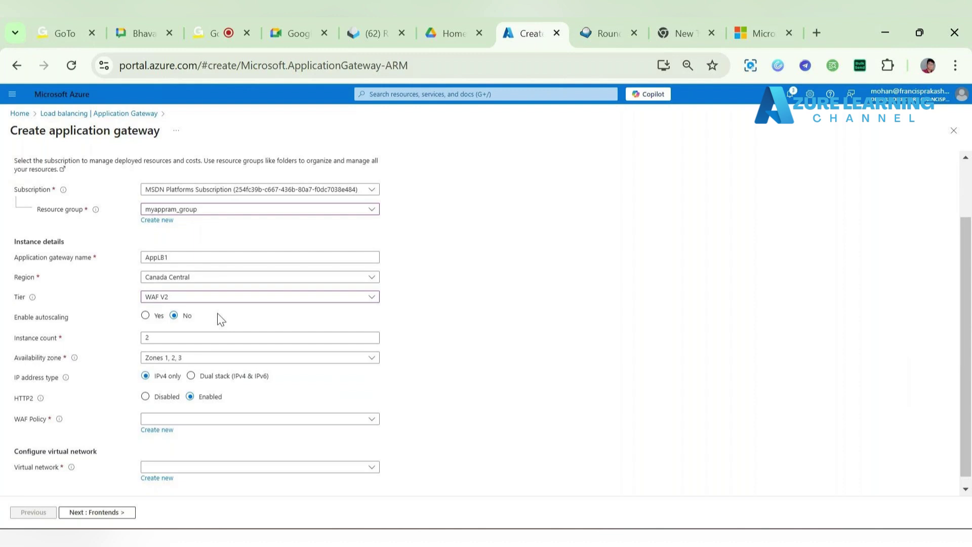
pyautogui.scroll(-1, 217, 313)
pyautogui.click(190, 329)
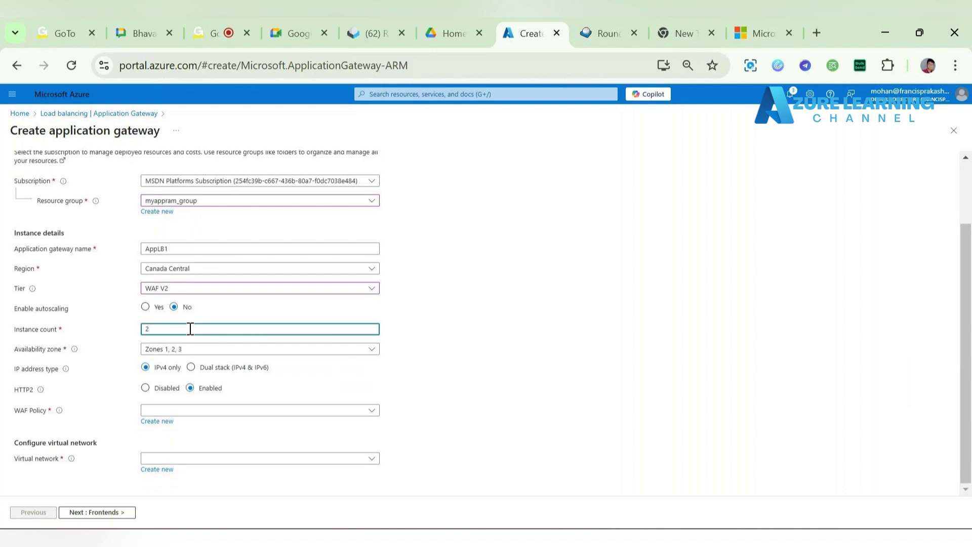
pyautogui.press('BackSpace')
pyautogui.write('1')
pyautogui.click(594, 327)
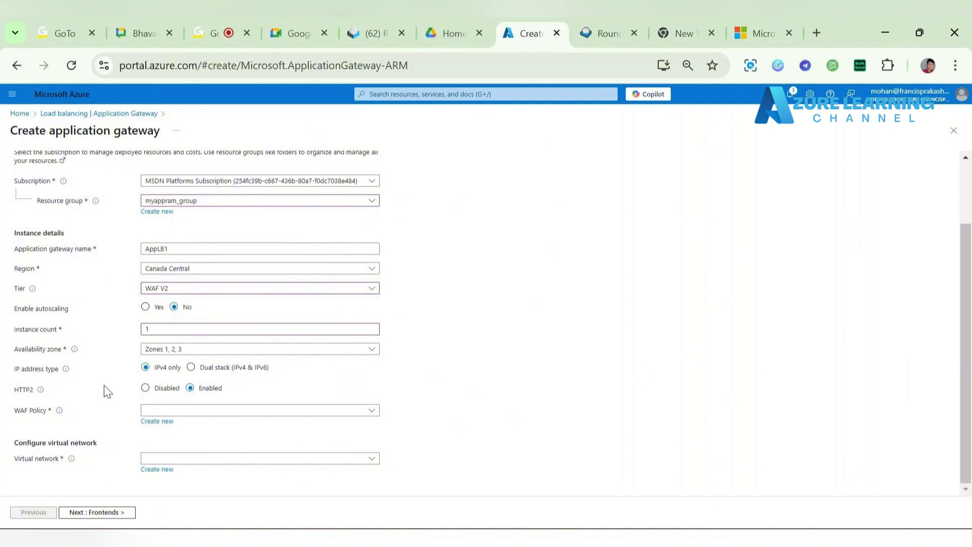
# Create a new WAF policy named mypolicywaf for the application gateway.
pyautogui.click(167, 423)
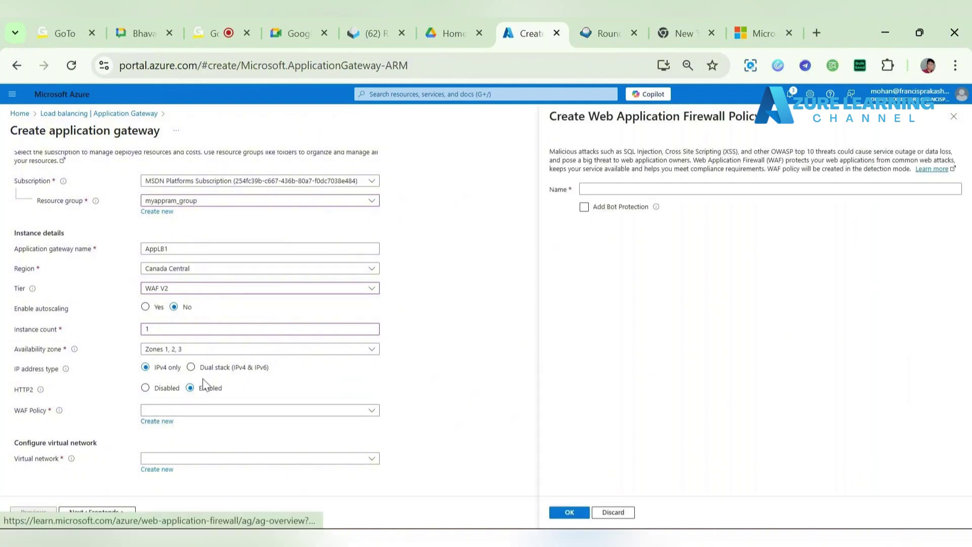
pyautogui.click(674, 188)
pyautogui.moveTo(587, 116); pyautogui.dragTo(757, 116)
pyautogui.click(657, 188)
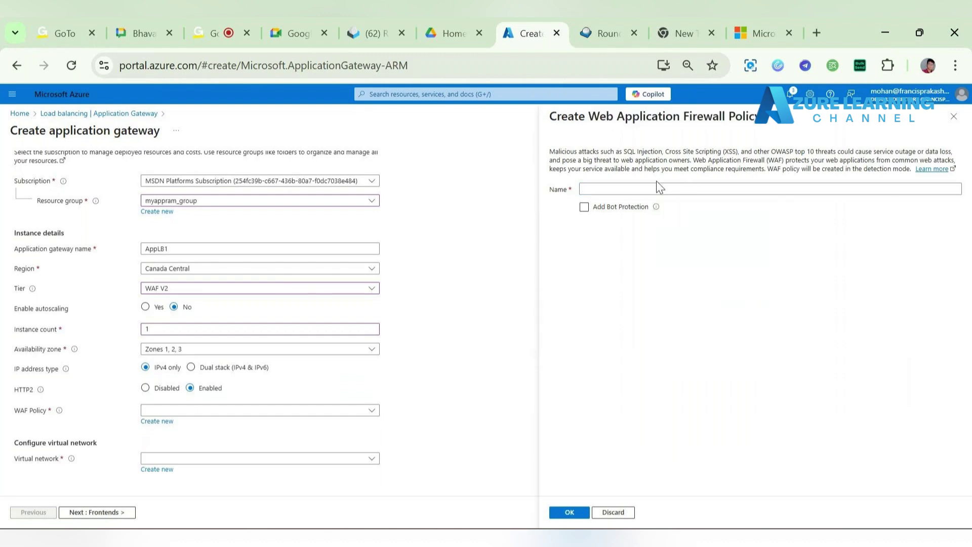
pyautogui.write('my')
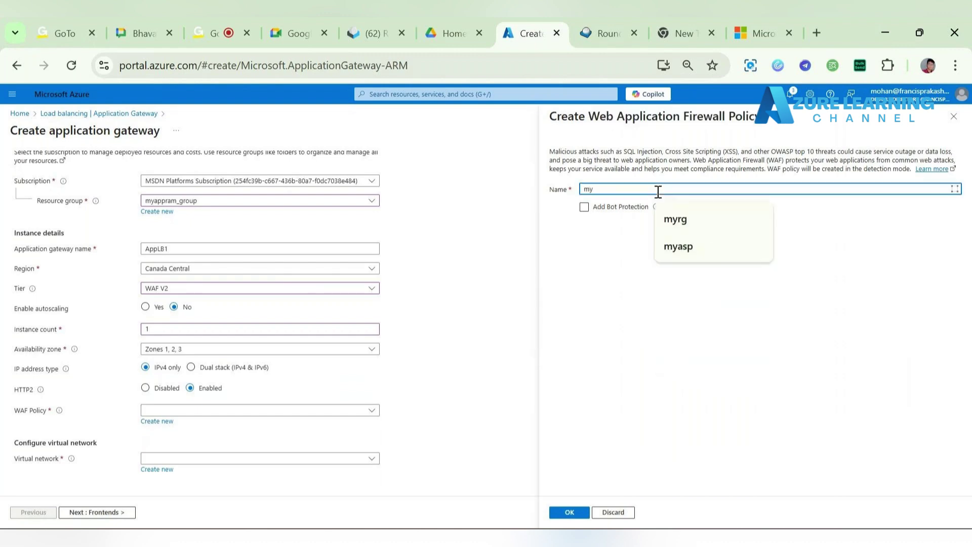
pyautogui.write('policywaf')
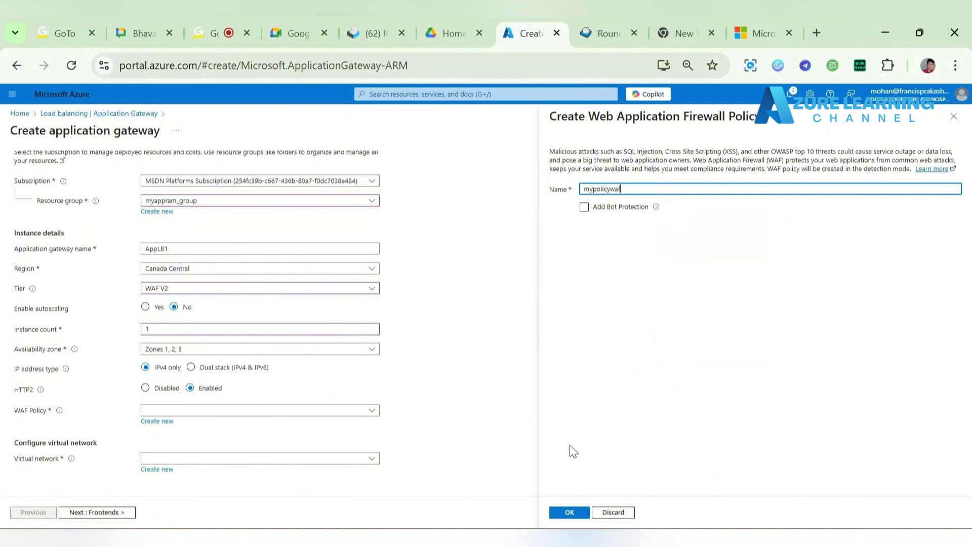
pyautogui.click(571, 512)
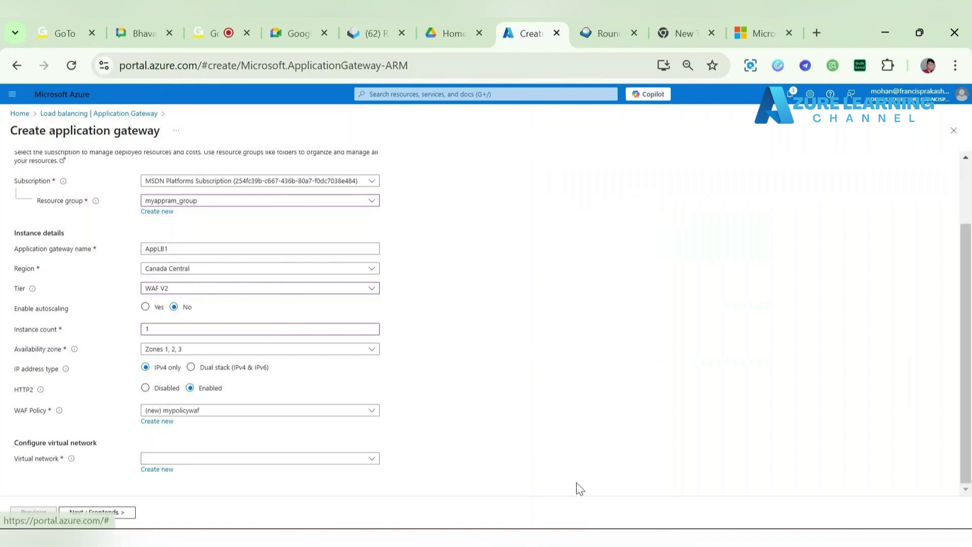
# Start a new virtual network for the application gateway and name it myvnetone.
pyautogui.click(157, 471)
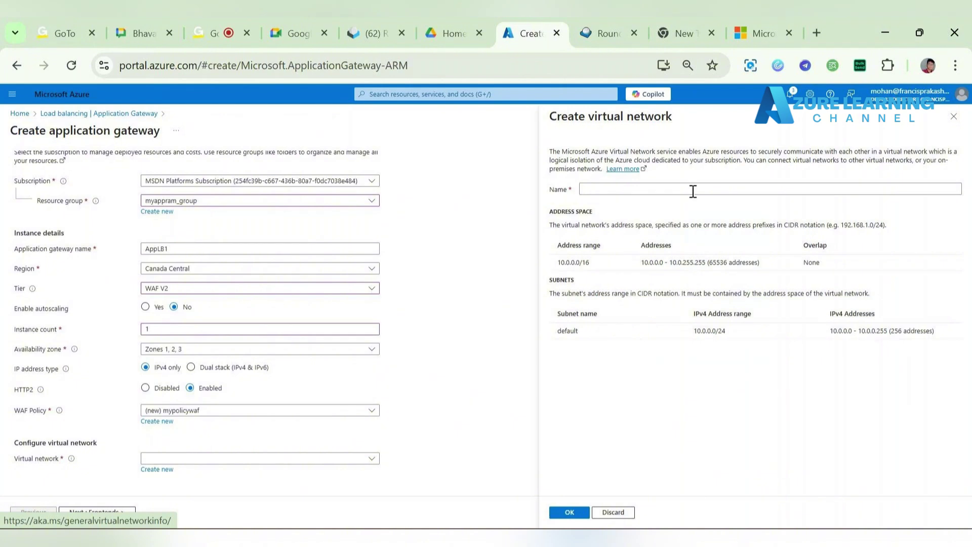
pyautogui.click(692, 190)
pyautogui.write('myvnetone')
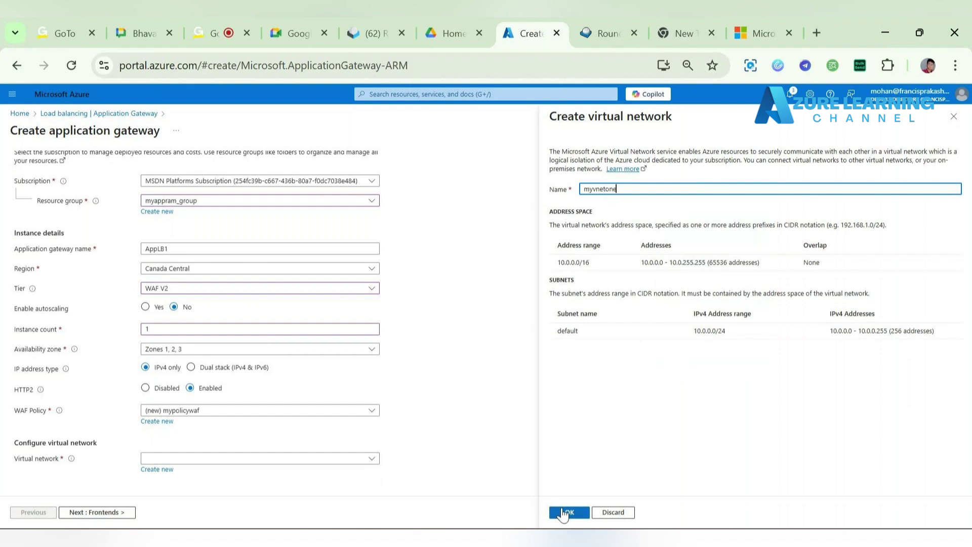
# Switch to Visual Studio Code, inspect the myappram deployment entry and its notification, and open the Azure App Service extension's management page.
pyautogui.moveTo(557, 544)
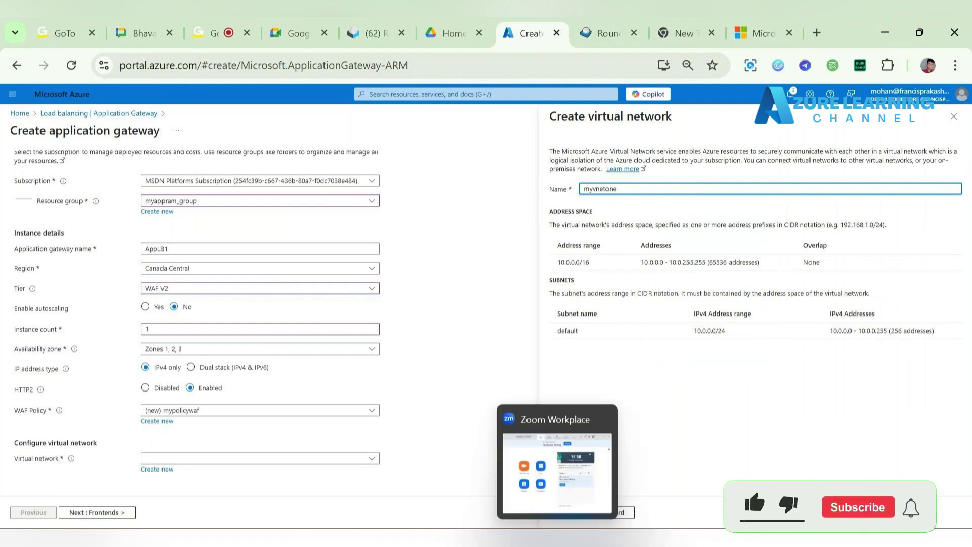
pyautogui.click(392, 473)
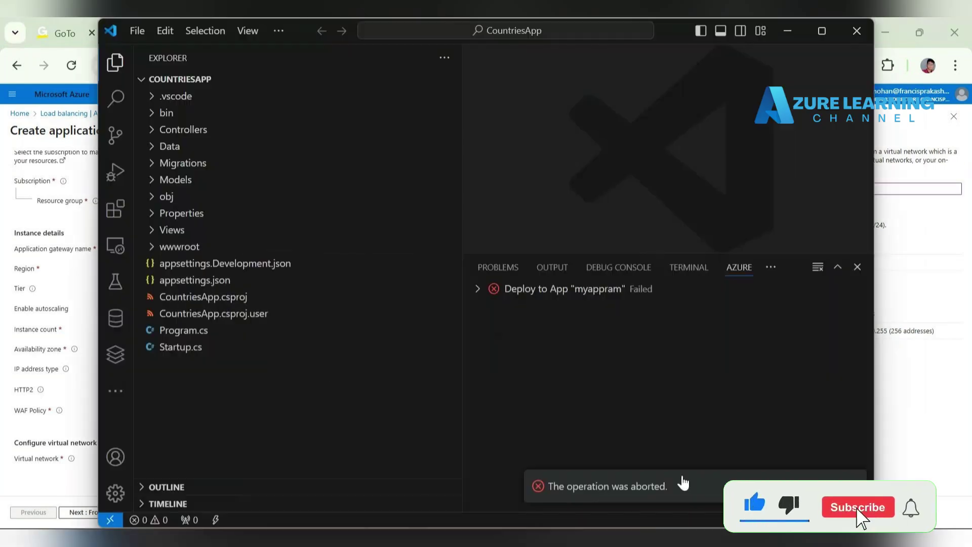
pyautogui.click(637, 487)
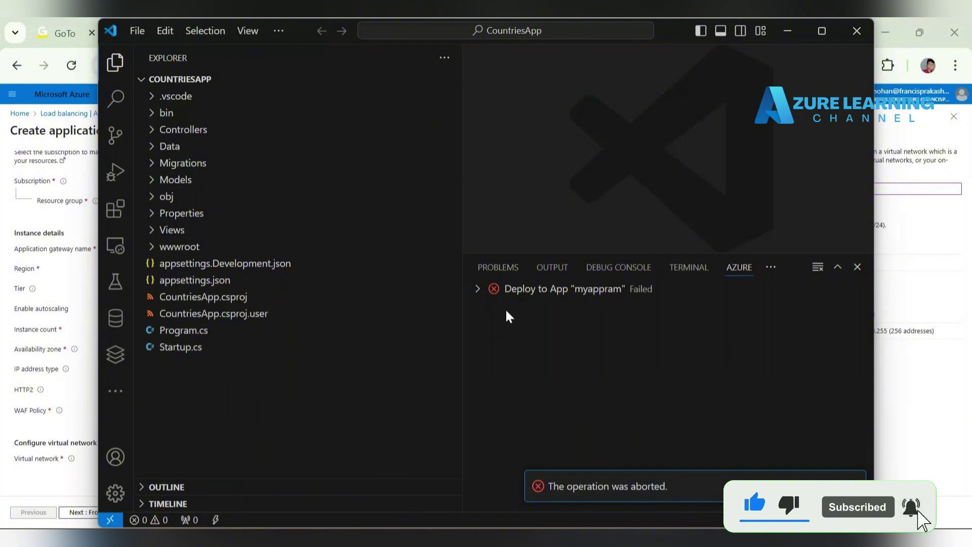
pyautogui.click(476, 290)
pyautogui.click(607, 293)
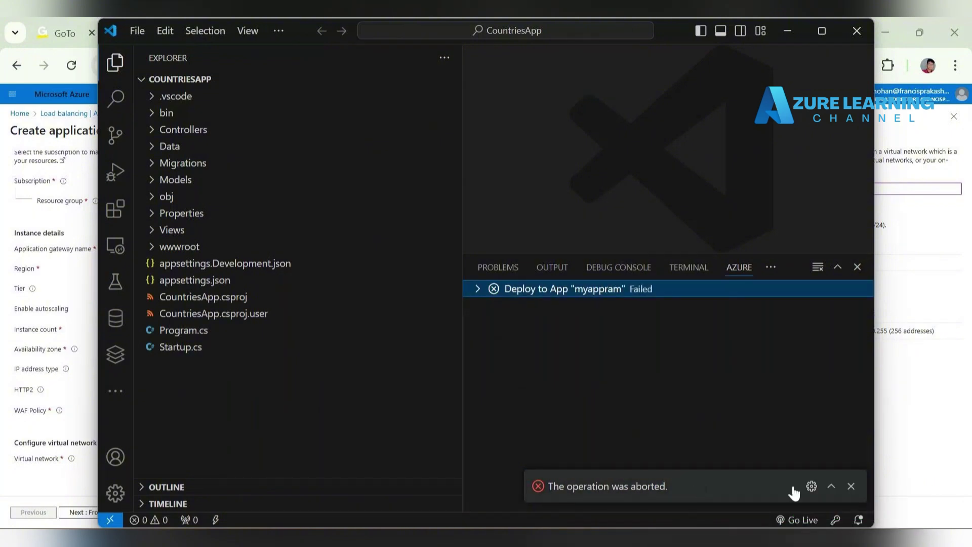
pyautogui.click(811, 486)
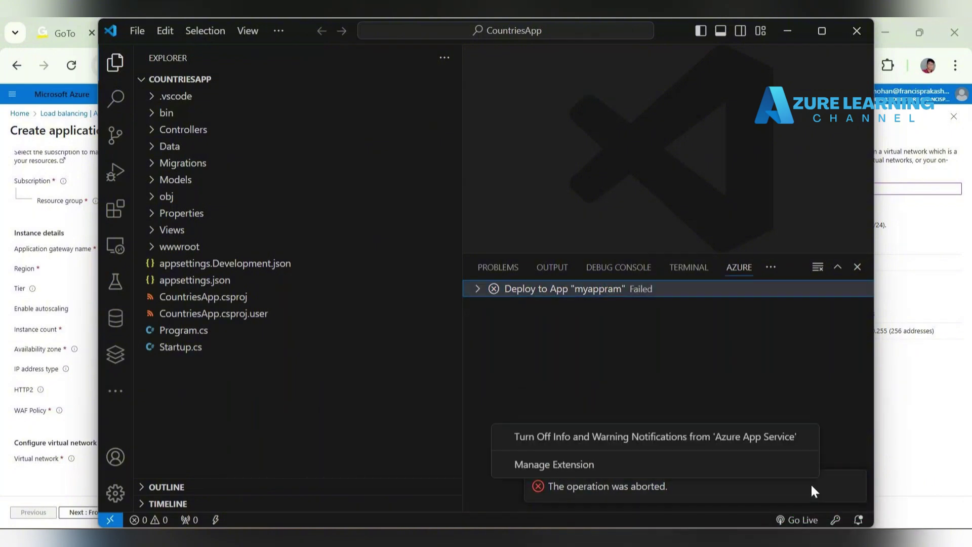
pyautogui.click(666, 469)
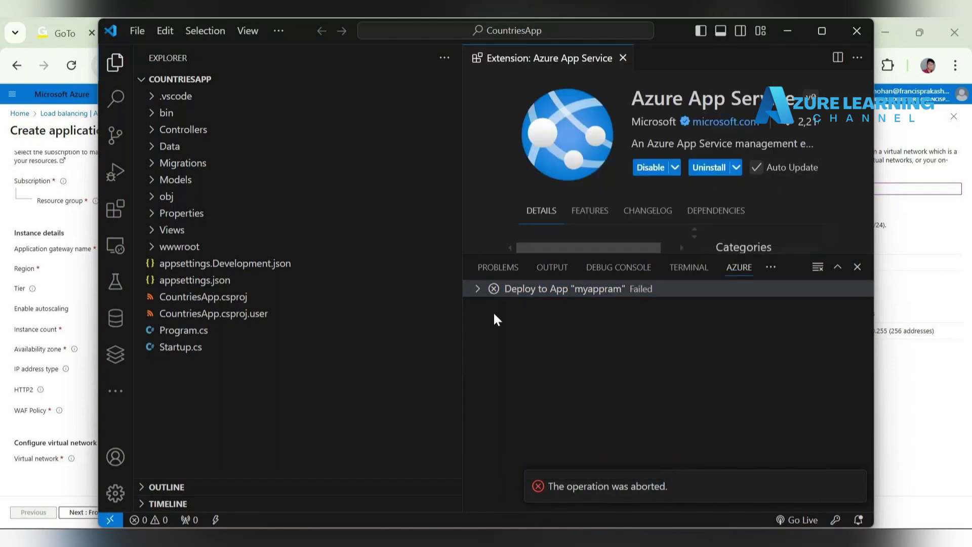
# View myappram among the Azure resources in Visual Studio Code, and minimize the window.
pyautogui.click(120, 391)
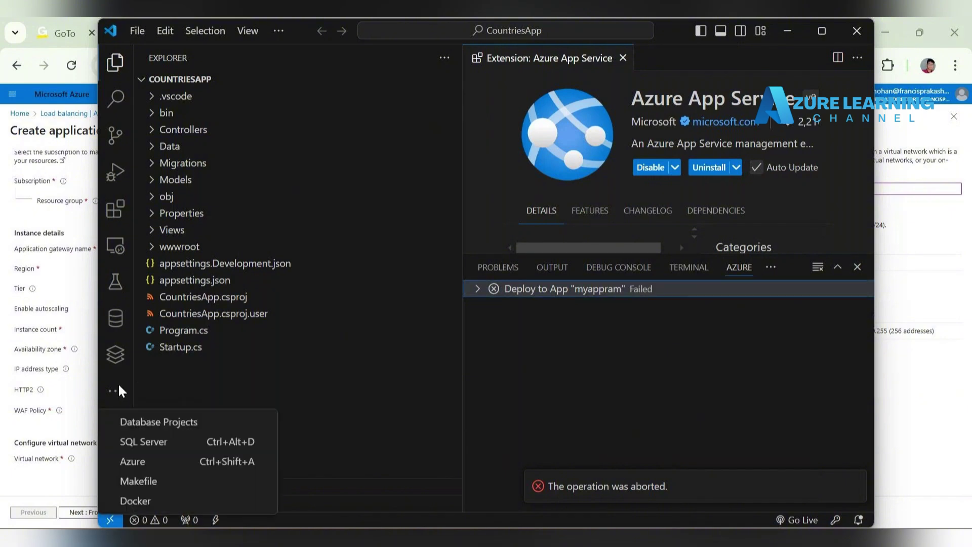
pyautogui.click(163, 458)
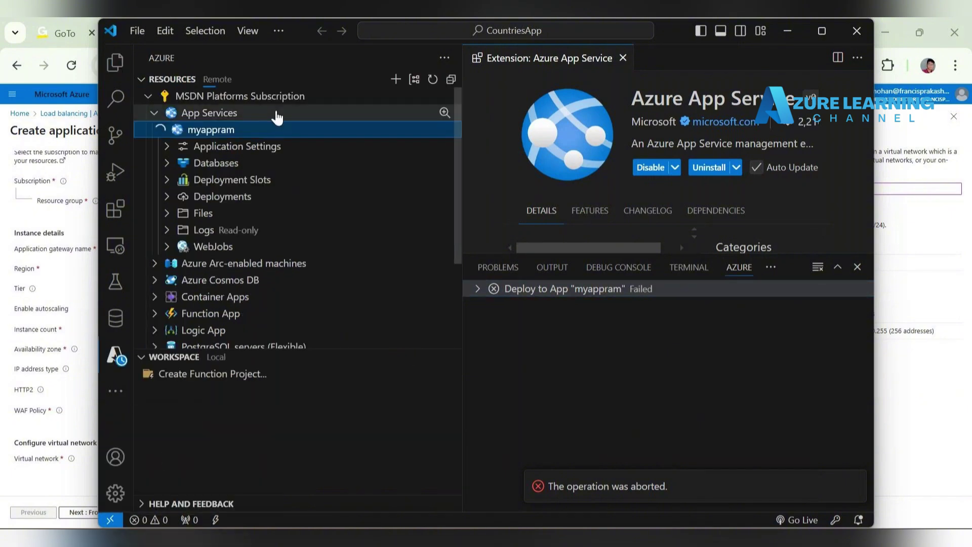
pyautogui.click(787, 30)
# Return to the application gateway form in the Azure portal and confirm the new virtual network.
pyautogui.click(706, 35)
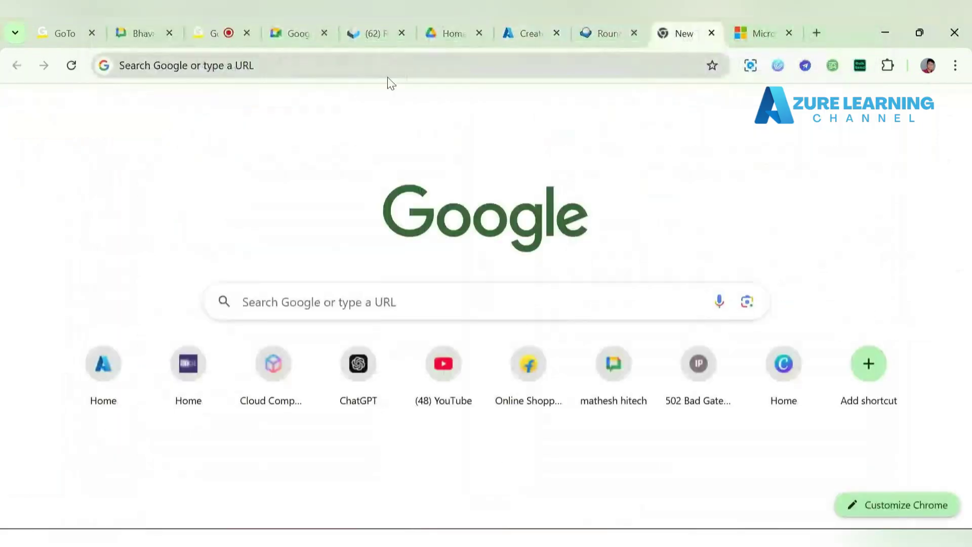
pyautogui.click(512, 23)
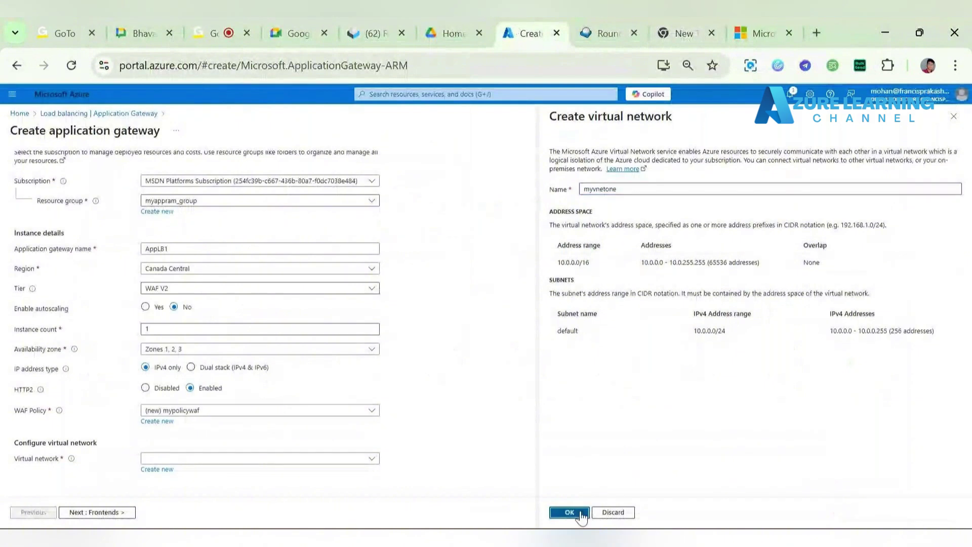
pyautogui.click(570, 511)
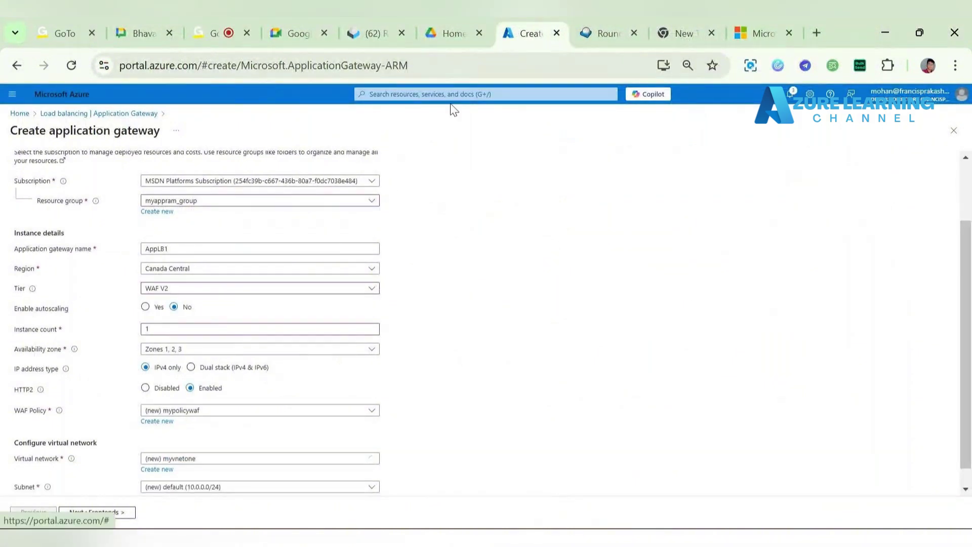
# Open App Services in a separate browser tab, continue with the first signed-in account, and open the myappram web app.
pyautogui.click(473, 94)
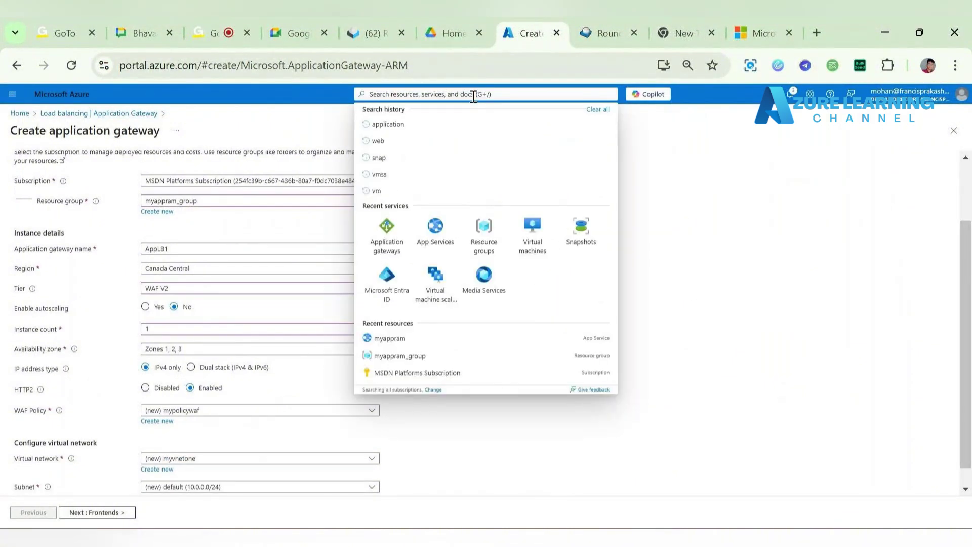
pyautogui.rightClick(440, 224)
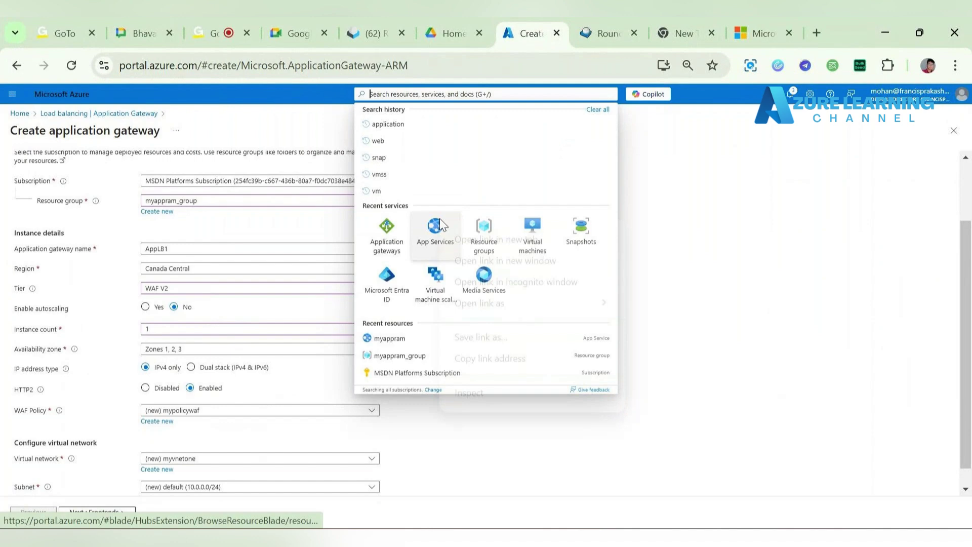
pyautogui.click(463, 232)
pyautogui.click(541, 29)
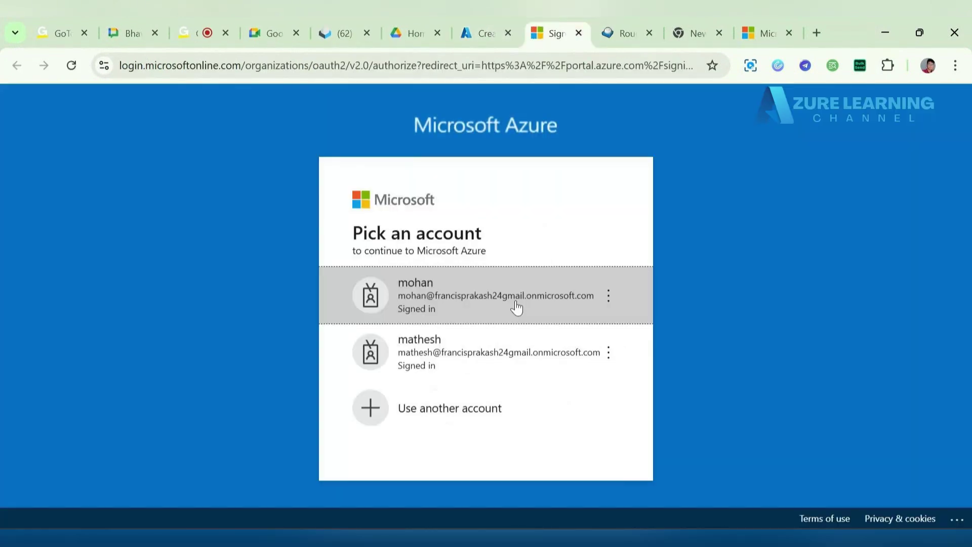
pyautogui.click(516, 307)
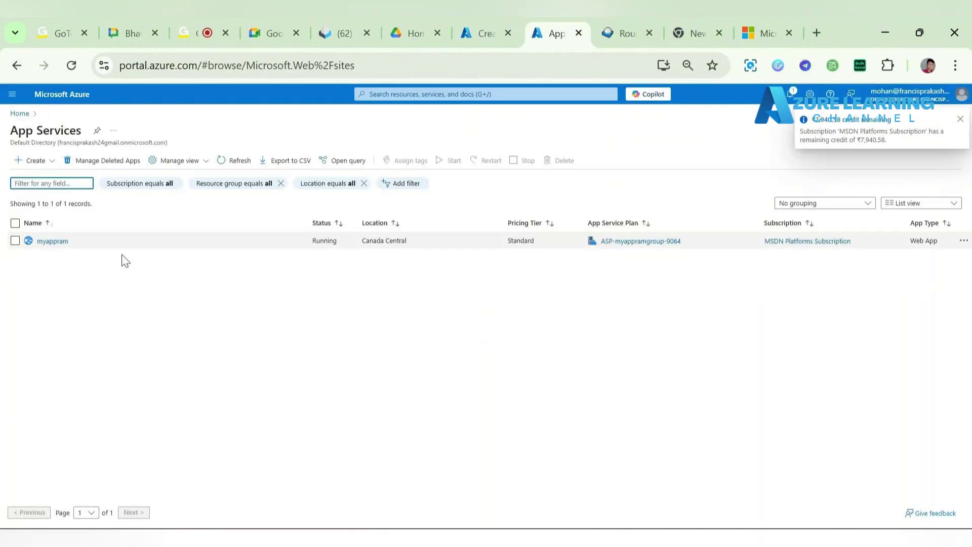
pyautogui.click(61, 242)
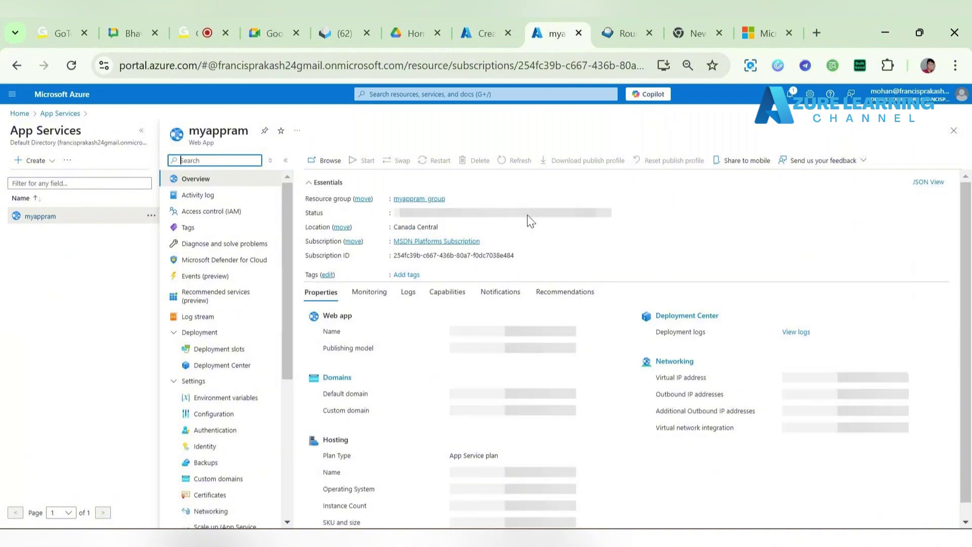
# Look through myappram's overview, check its activity log, and return to the overview.
pyautogui.scroll(-1, 636, 273)
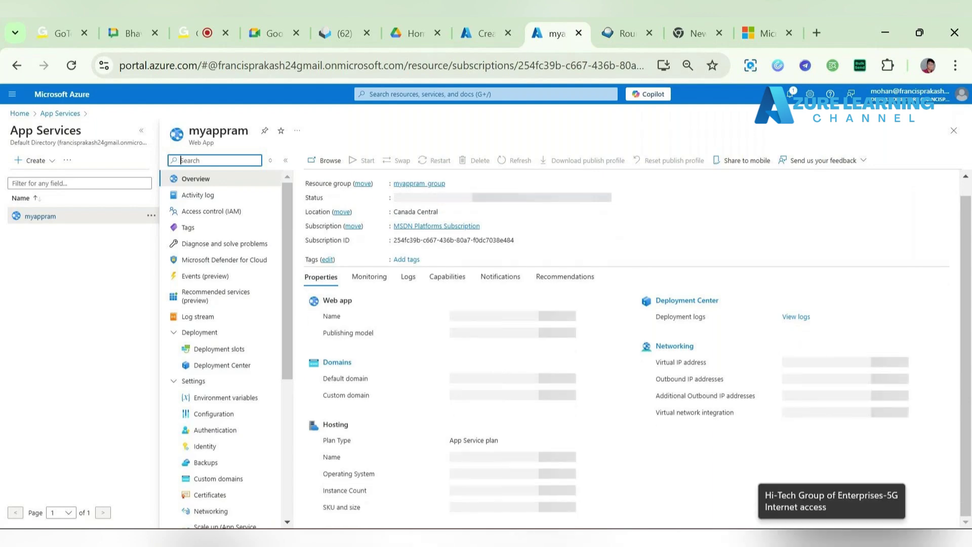
pyautogui.click(687, 23)
pyautogui.click(565, 23)
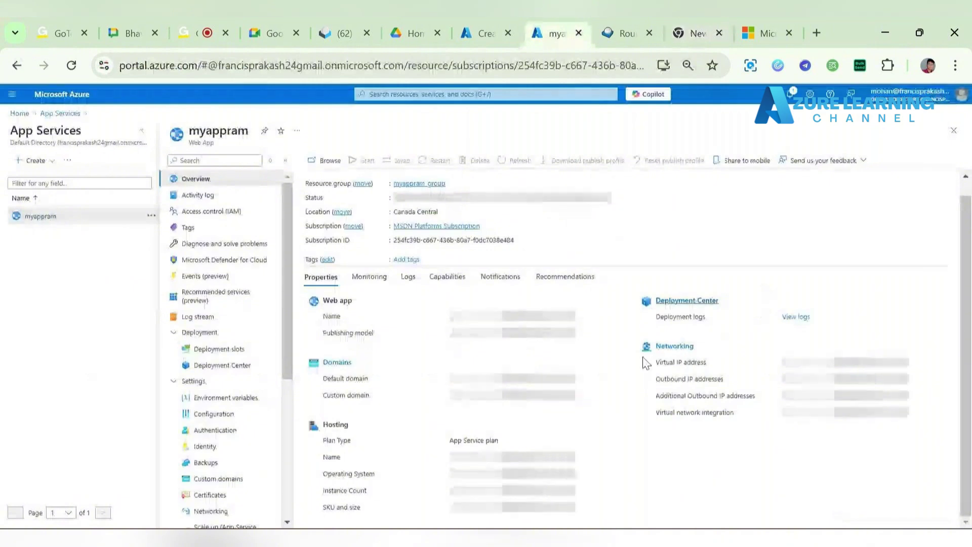
pyautogui.click(224, 198)
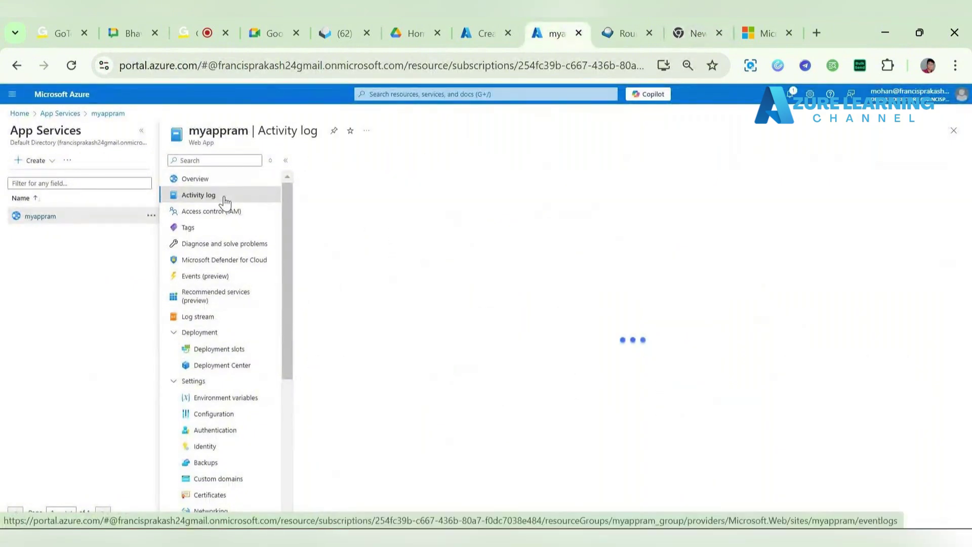
pyautogui.click(230, 178)
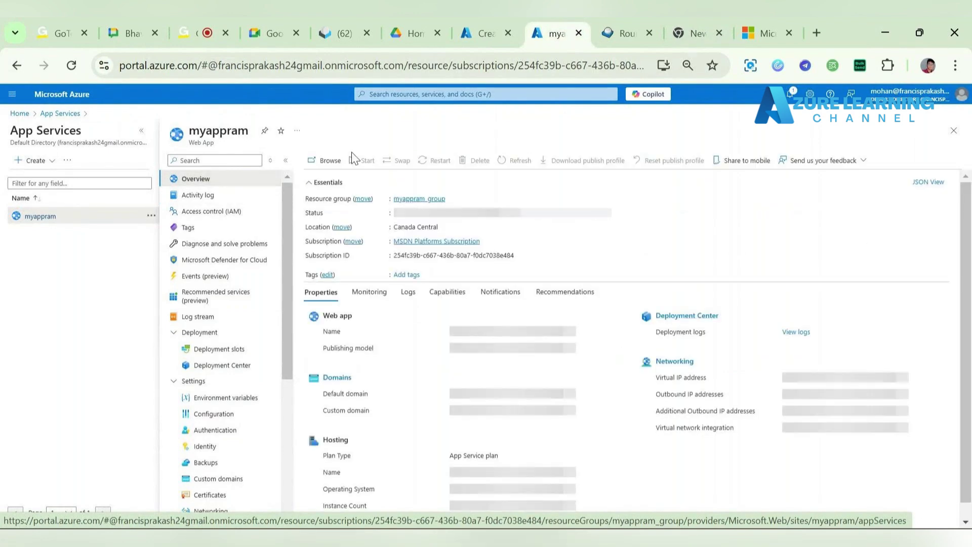
# Browse to the deployed web app at its default domain, myappram-gzddfyf6c8a5acad.canadacentral-01.azurewebsites.net, and highlight the page content.
pyautogui.click(326, 160)
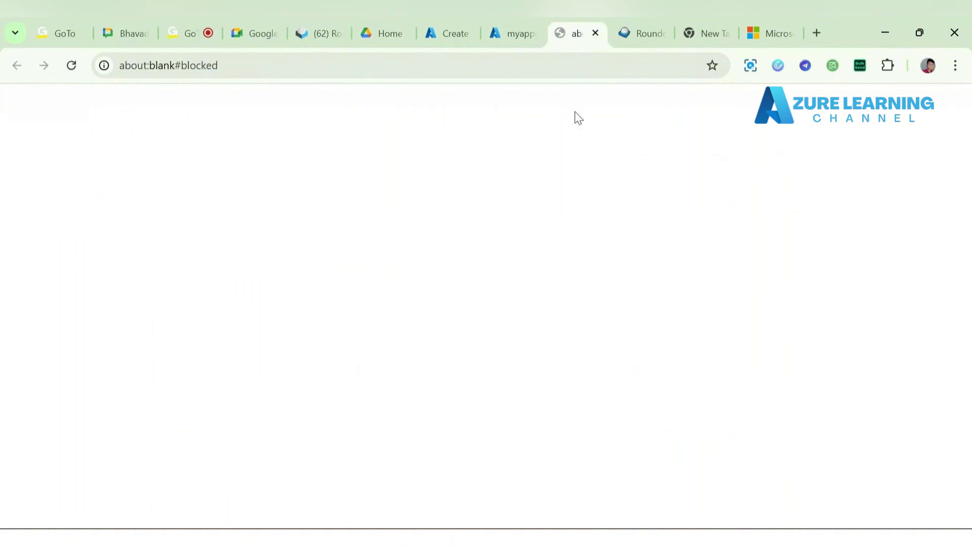
pyautogui.click(515, 28)
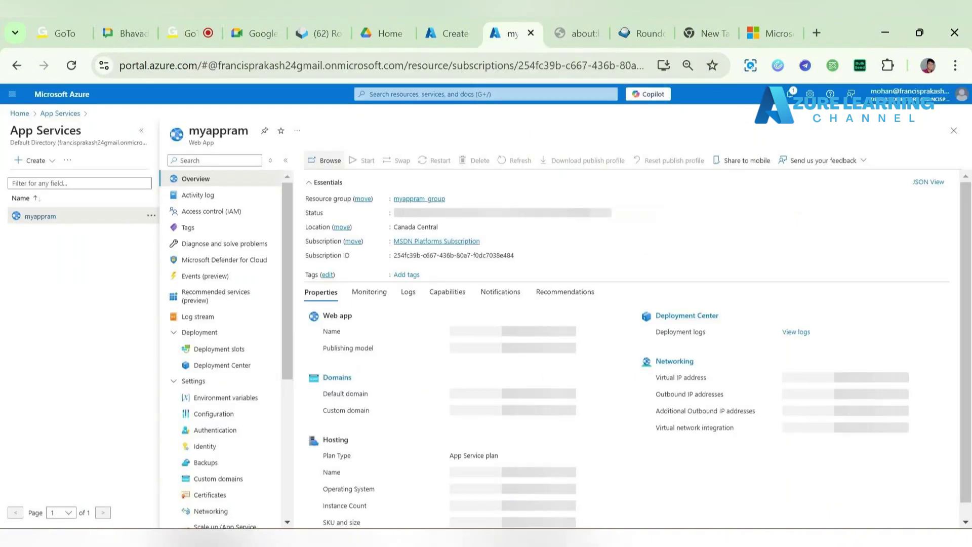
pyautogui.moveTo(524, 538)
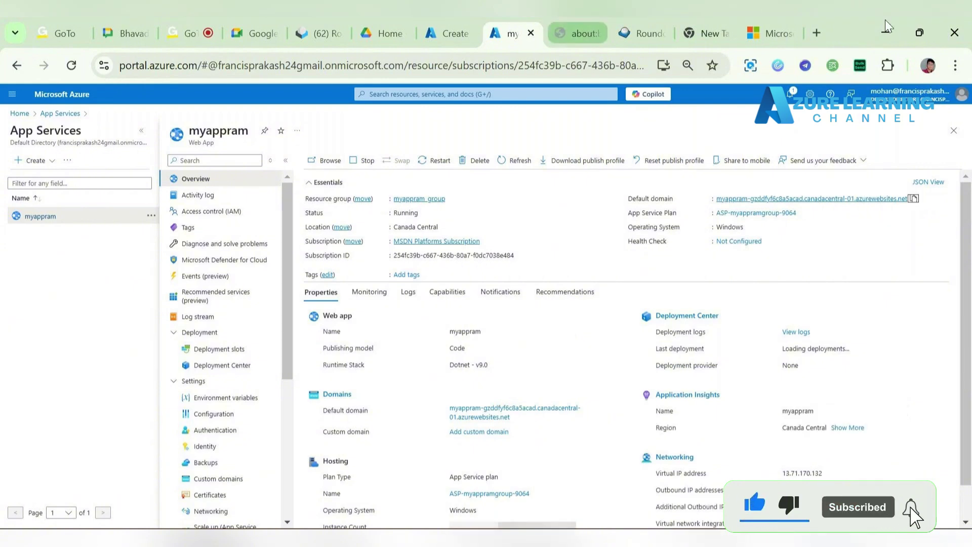
pyautogui.click(577, 33)
pyautogui.click(336, 68)
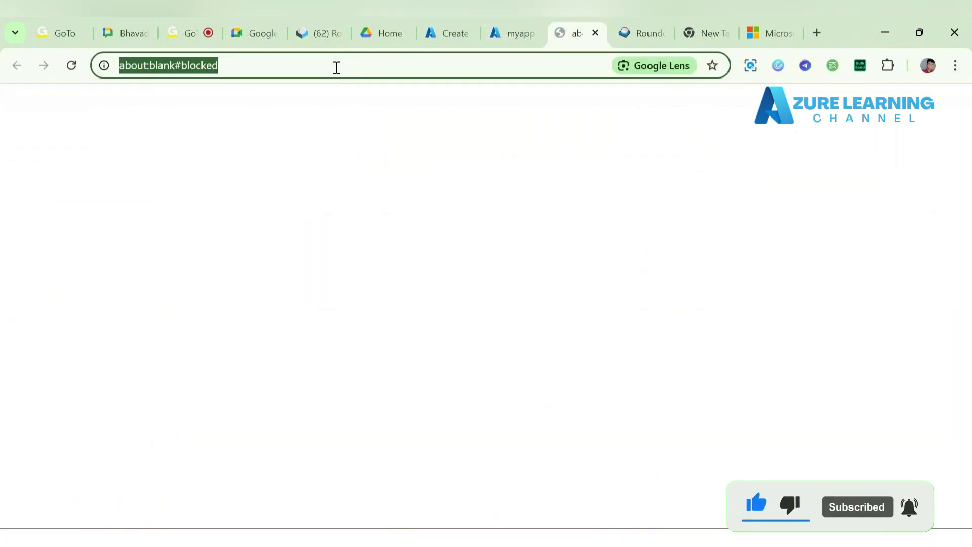
pyautogui.write('myappram-gzddfyf6c8a5acad.canadacentral-01.azurewebsites.net')
pyautogui.press('Return')
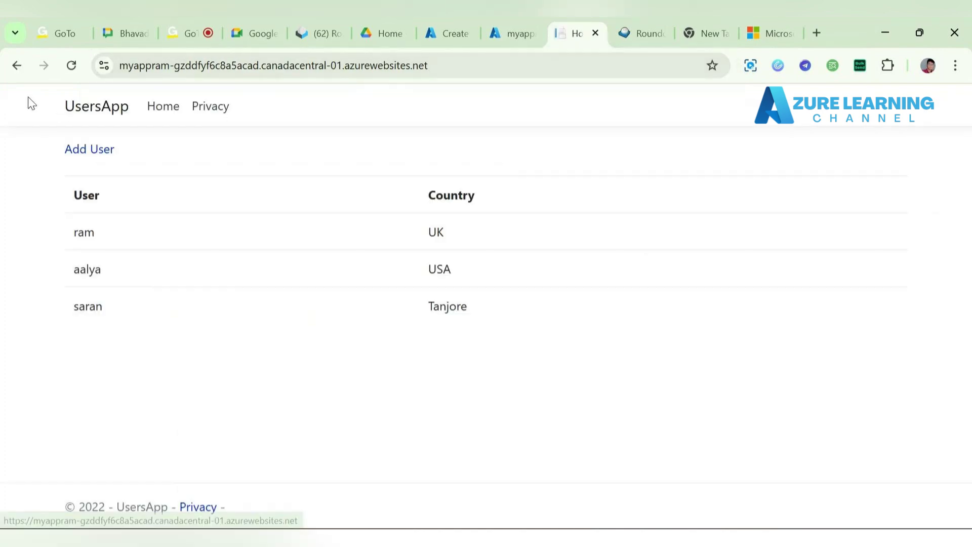
pyautogui.moveTo(28, 98); pyautogui.dragTo(457, 288)
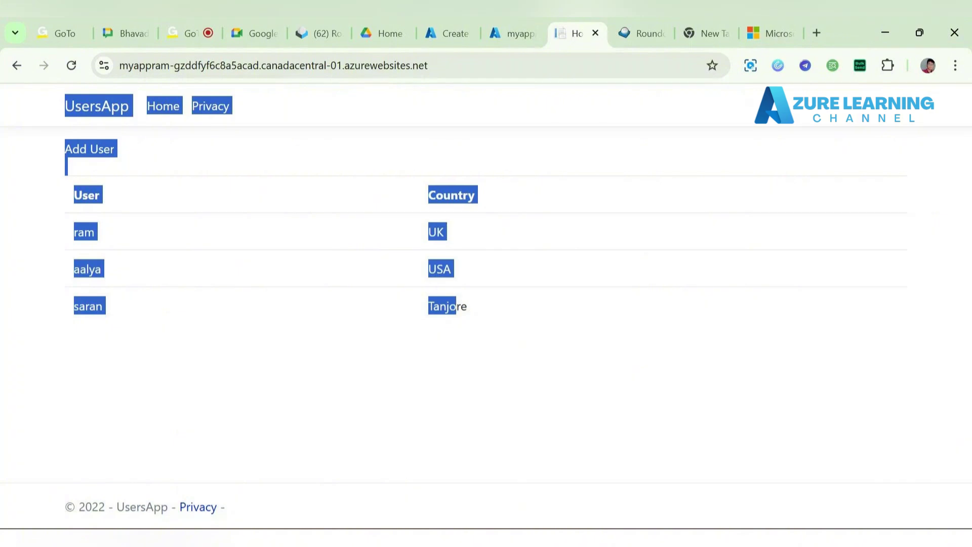
# Switch to Visual Studio Code, hide the Azure deployment activity, and minimize the window.
pyautogui.click(390, 541)
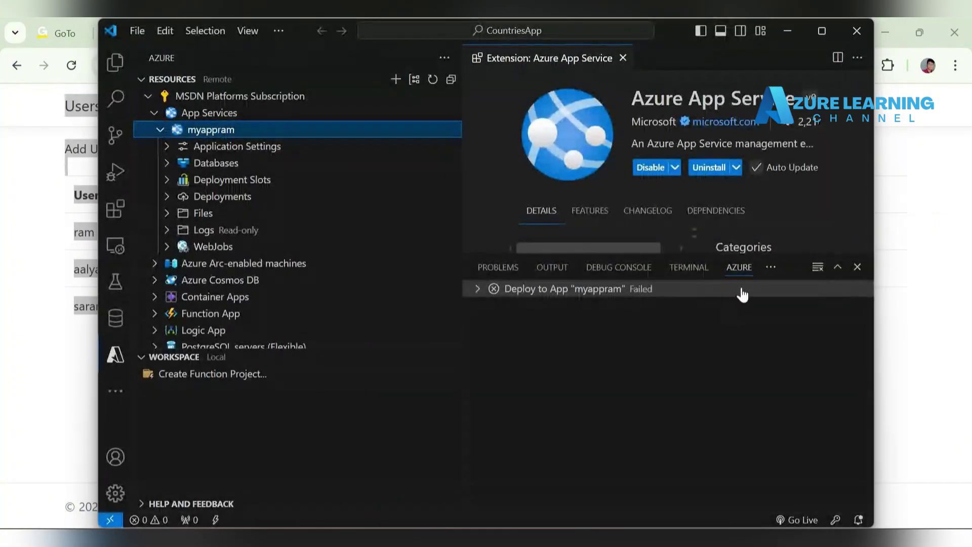
pyautogui.click(857, 268)
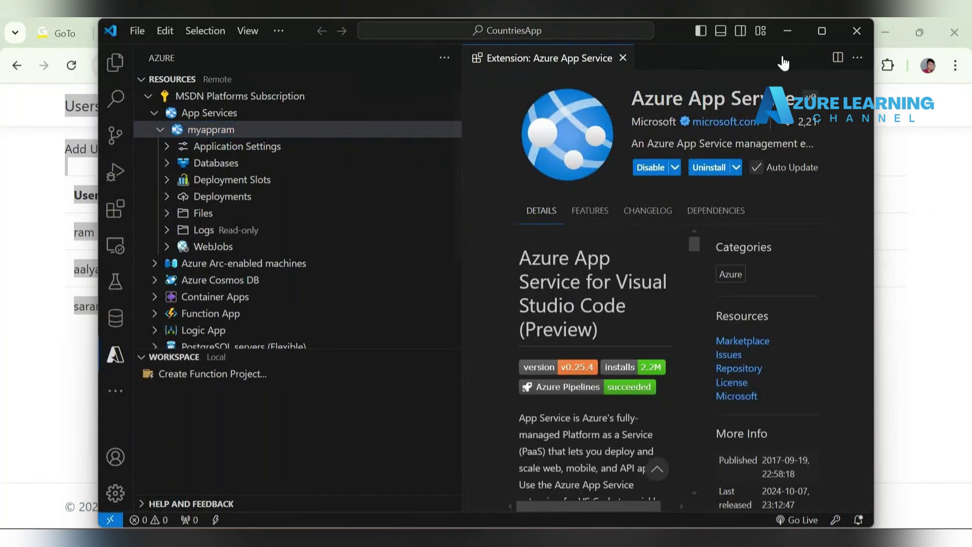
pyautogui.click(787, 31)
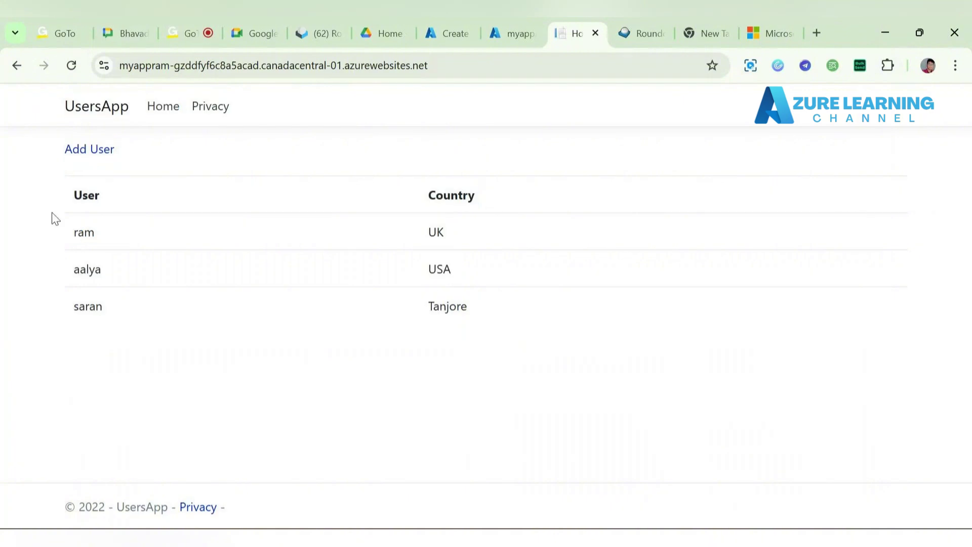
# Add a user to UsersApp with the person's name and the country chennai, and check the new entry in the list.
pyautogui.moveTo(421, 233); pyautogui.dragTo(454, 233)
pyautogui.moveTo(64, 279); pyautogui.dragTo(487, 270)
pyautogui.click(89, 151)
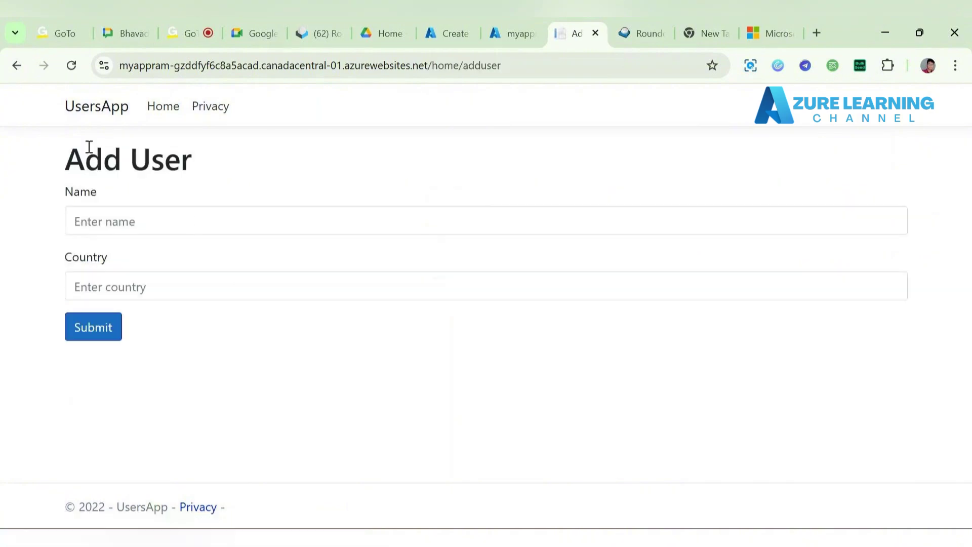
pyautogui.click(198, 232)
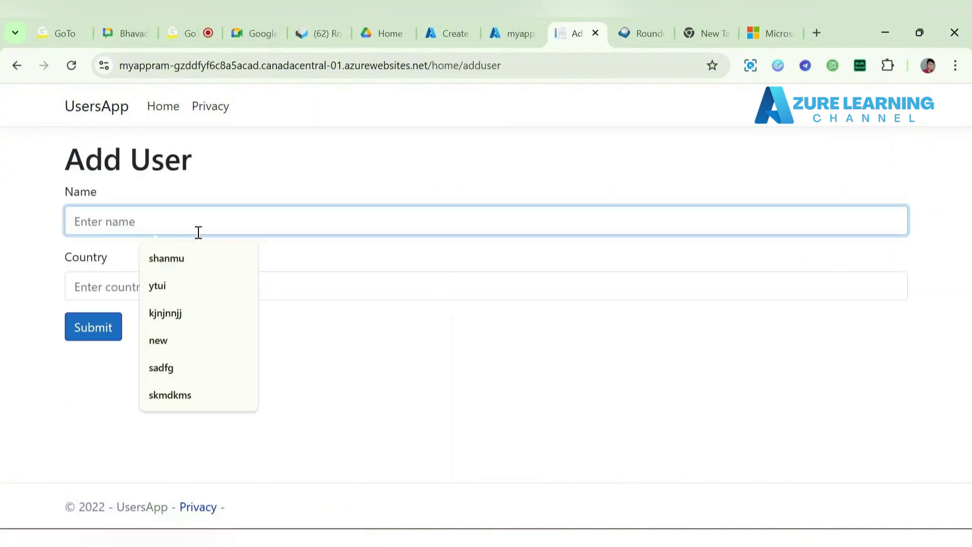
pyautogui.write('sar')
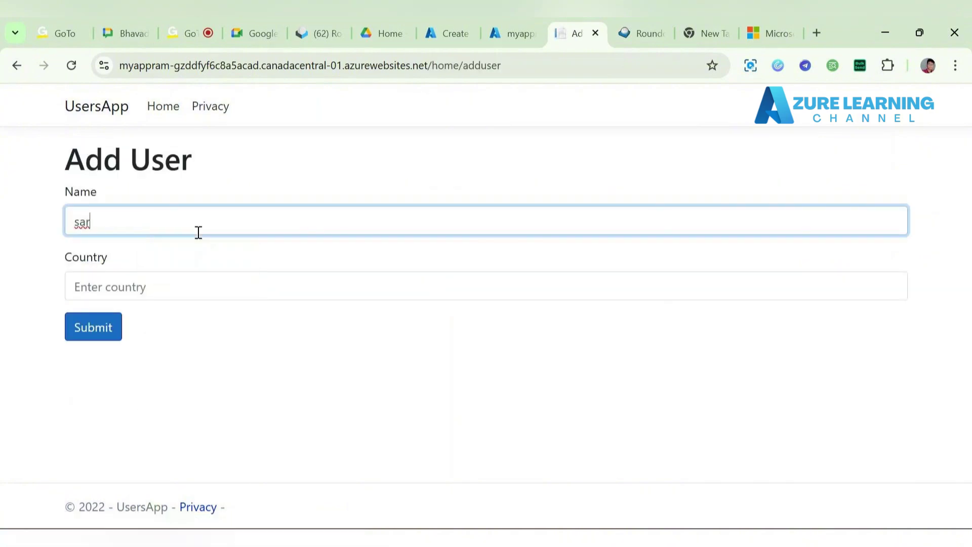
pyautogui.write('vesh')
pyautogui.click(205, 279)
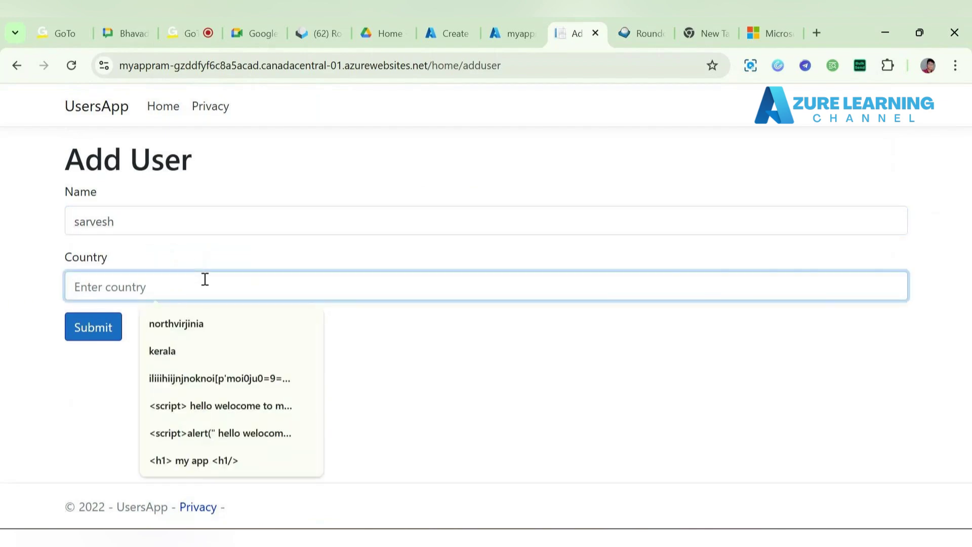
pyautogui.write('chennai')
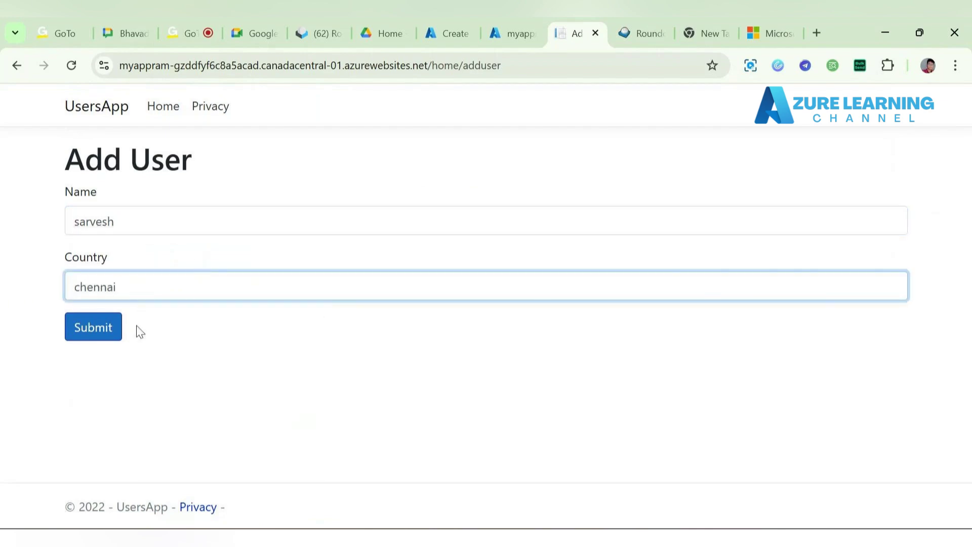
pyautogui.click(105, 331)
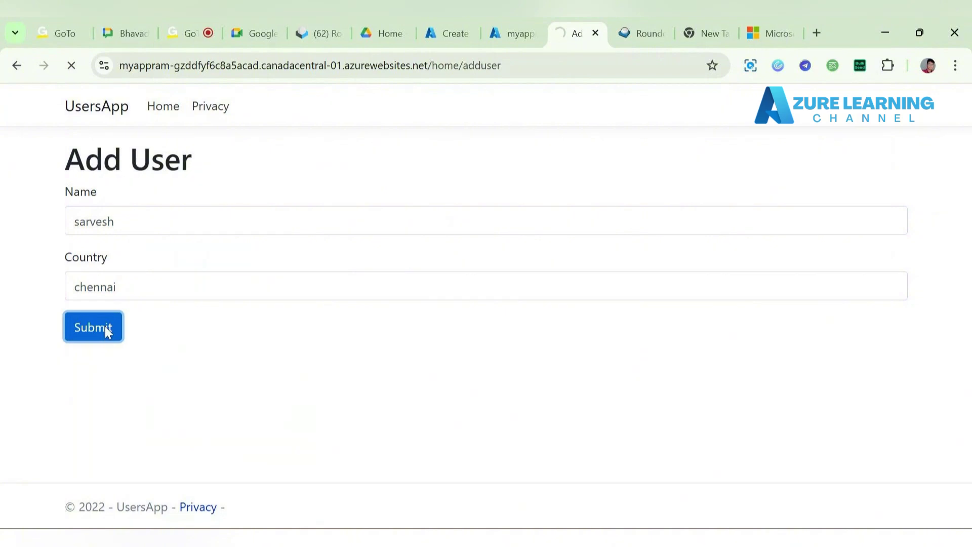
pyautogui.moveTo(74, 343); pyautogui.dragTo(148, 344)
pyautogui.moveTo(464, 341); pyautogui.dragTo(593, 334)
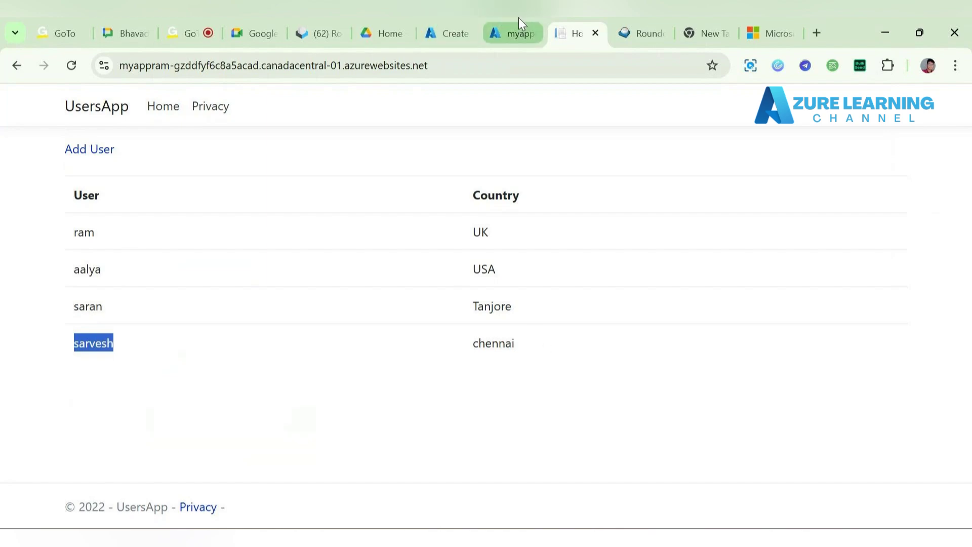
# Return to the application gateway form, review the basic settings, and proceed to the Frontends stage.
pyautogui.click(430, 22)
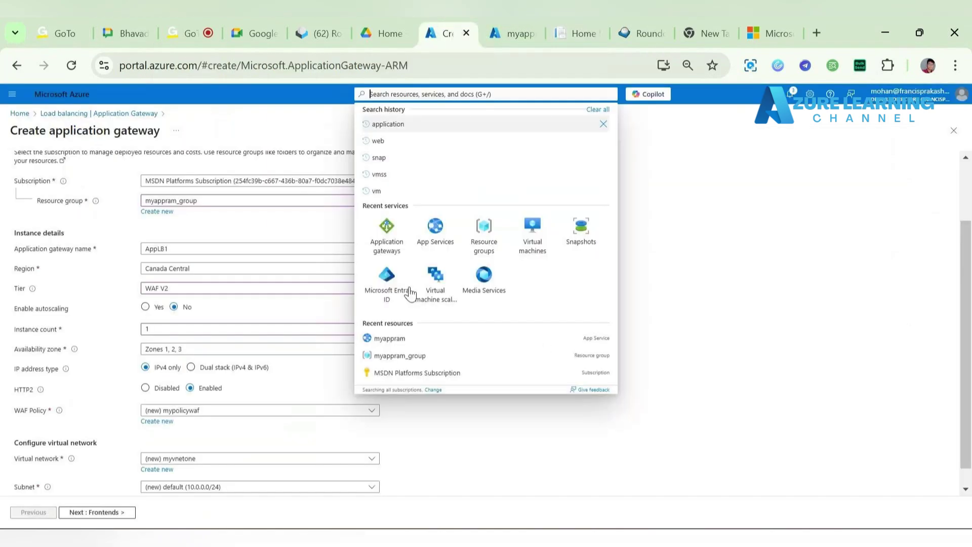
pyautogui.click(257, 314)
pyautogui.scroll(-1, 257, 315)
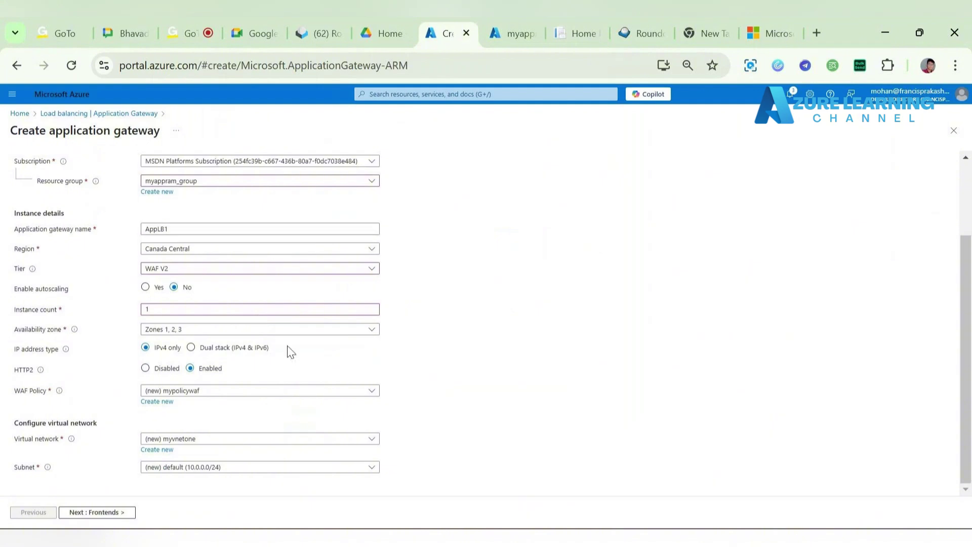
pyautogui.scroll(1, 373, 211)
pyautogui.scroll(3, 376, 215)
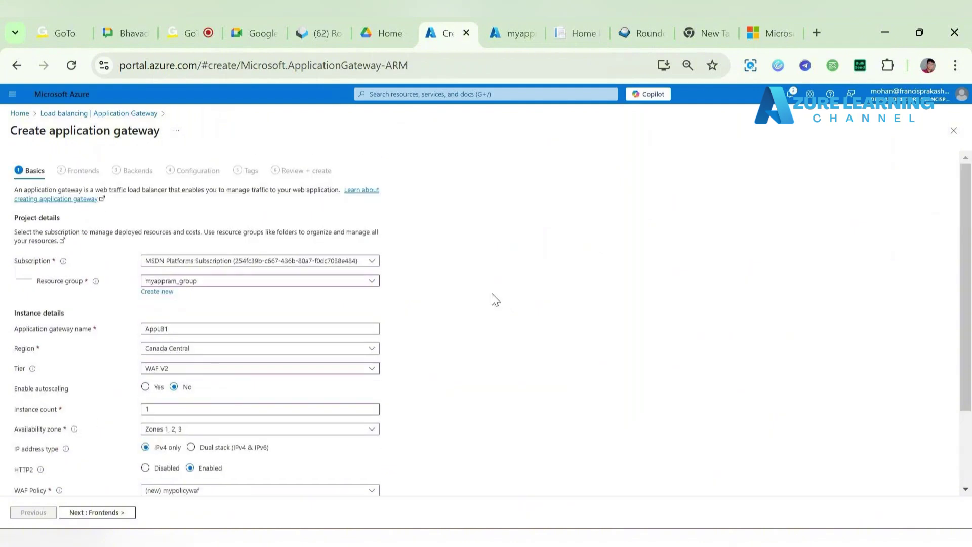
pyautogui.scroll(-3, 492, 294)
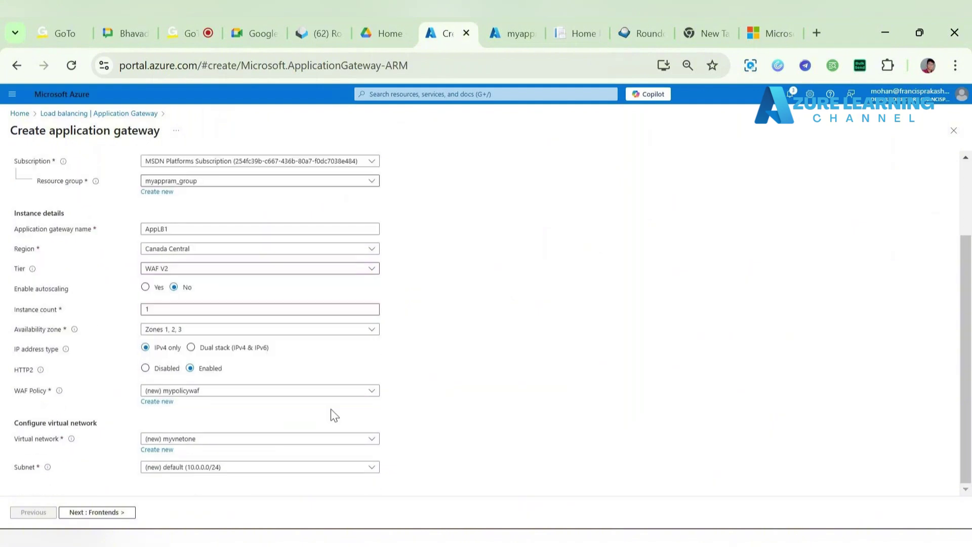
pyautogui.click(110, 522)
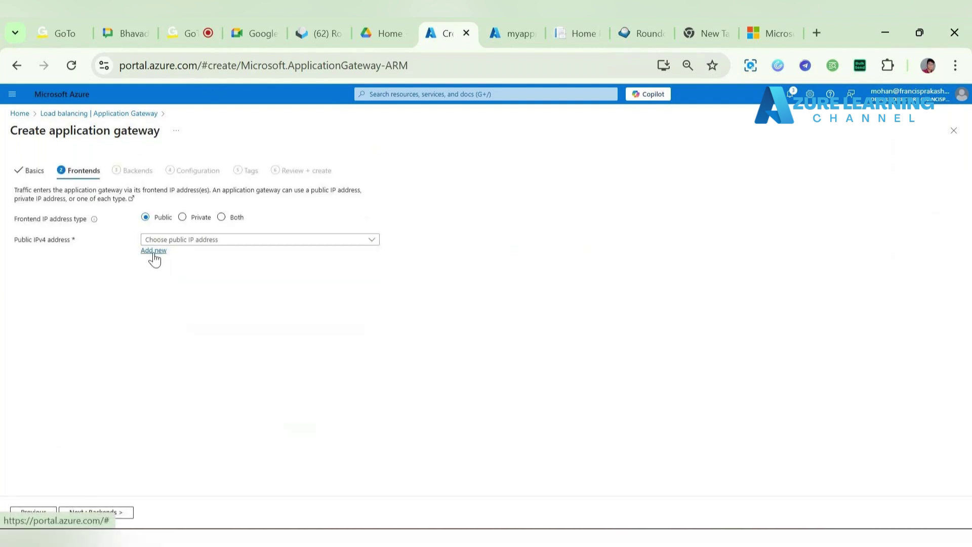
# Add a new public IPv4 address named newalbendpoint for the frontend and proceed to the Backends stage.
pyautogui.click(154, 251)
pyautogui.write('newalb')
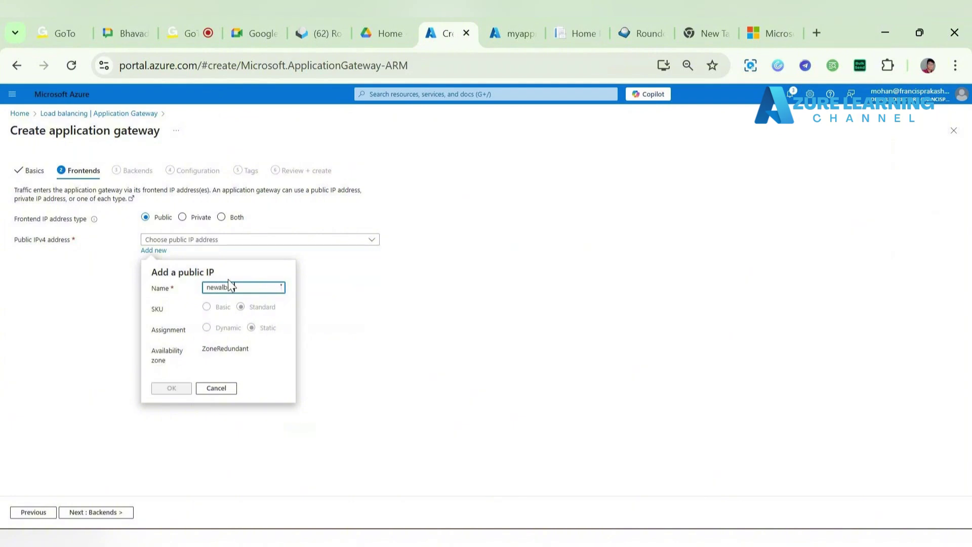
pyautogui.write('-pip')
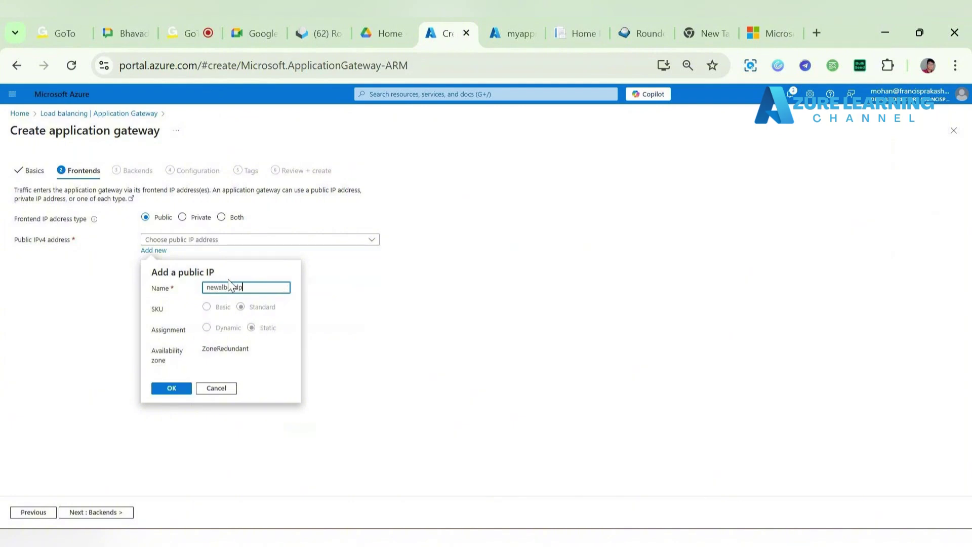
pyautogui.press('BackSpace')
pyautogui.press('BackSpace')
pyautogui.press('BackSpace')
pyautogui.press('BackSpace')
pyautogui.write('endpoint')
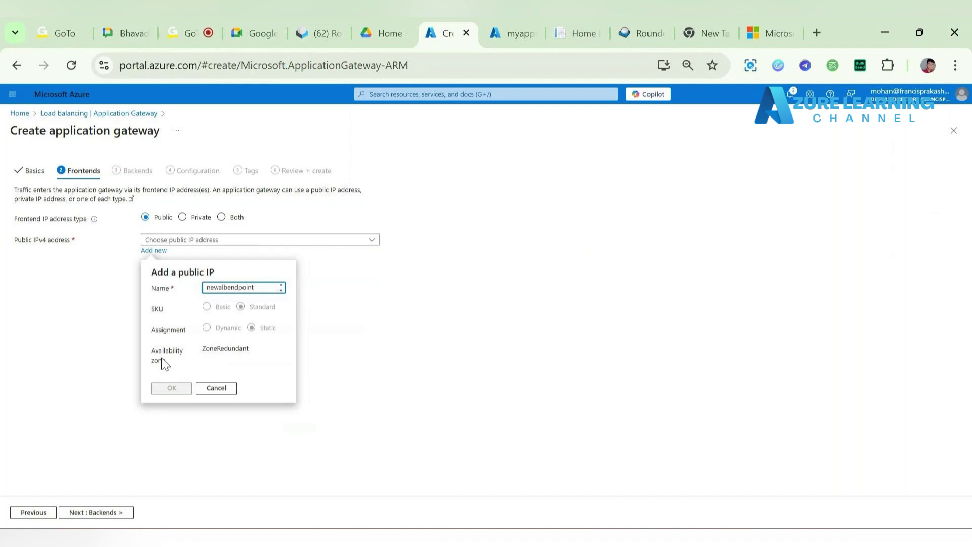
pyautogui.click(165, 388)
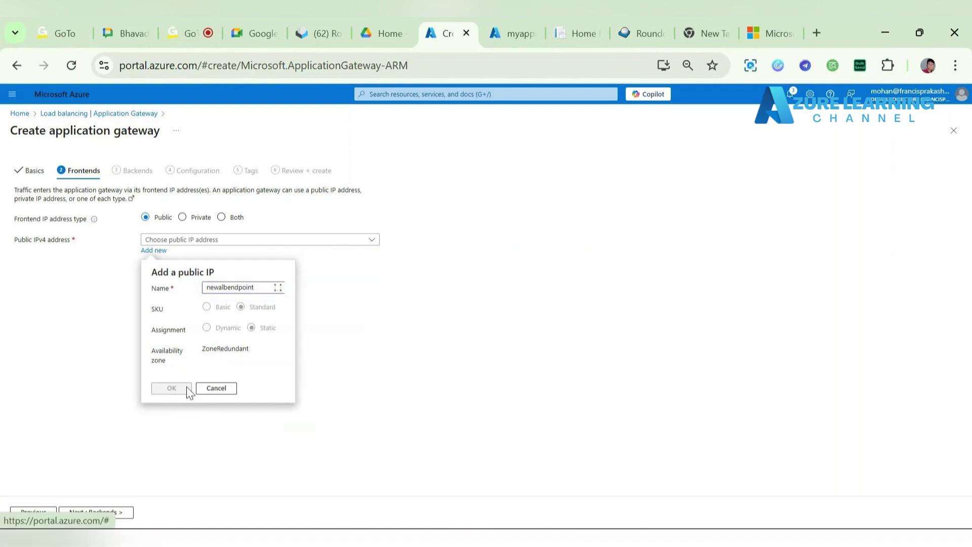
pyautogui.click(110, 515)
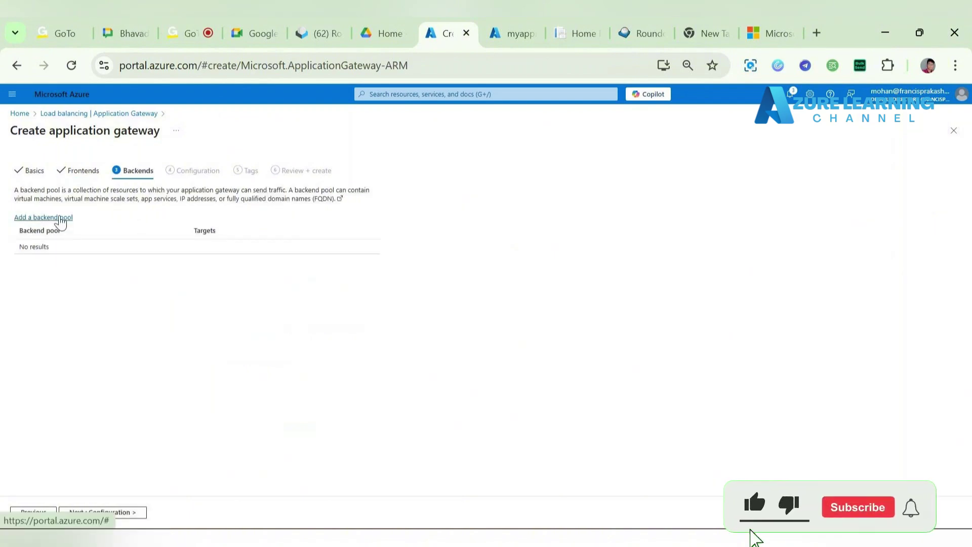
# Add a backend pool named bpone that targets the App Services app myappram, and proceed to the Configuration stage.
pyautogui.click(58, 218)
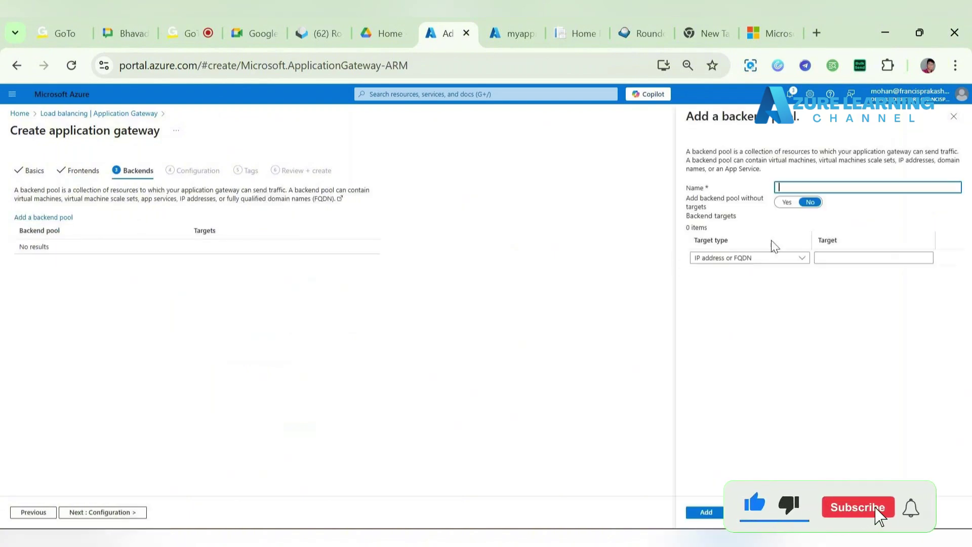
pyautogui.click(770, 258)
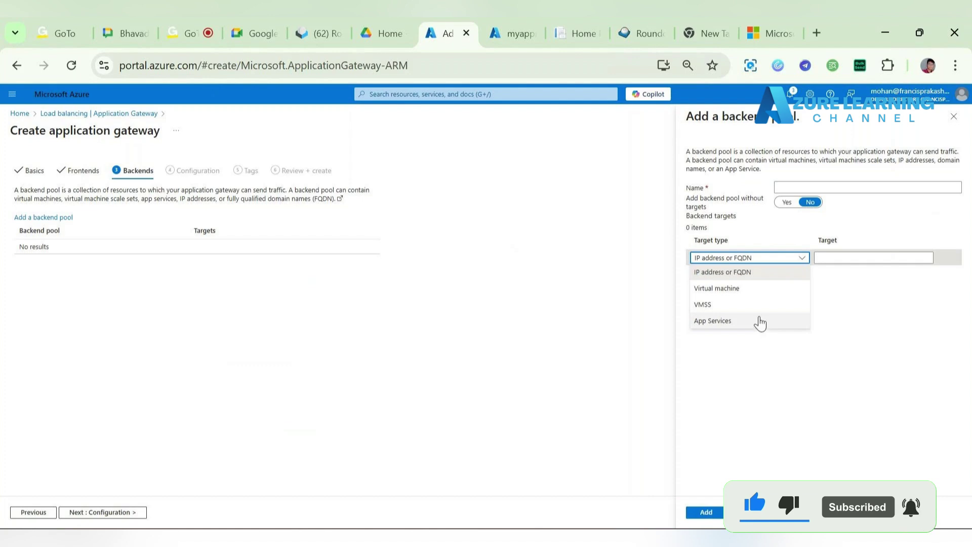
pyautogui.click(760, 322)
pyautogui.click(844, 261)
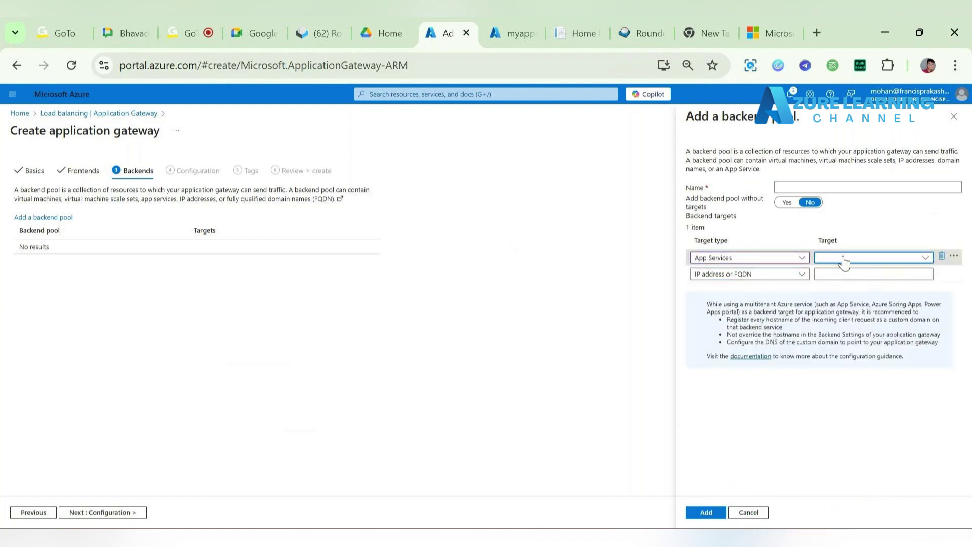
pyautogui.click(852, 290)
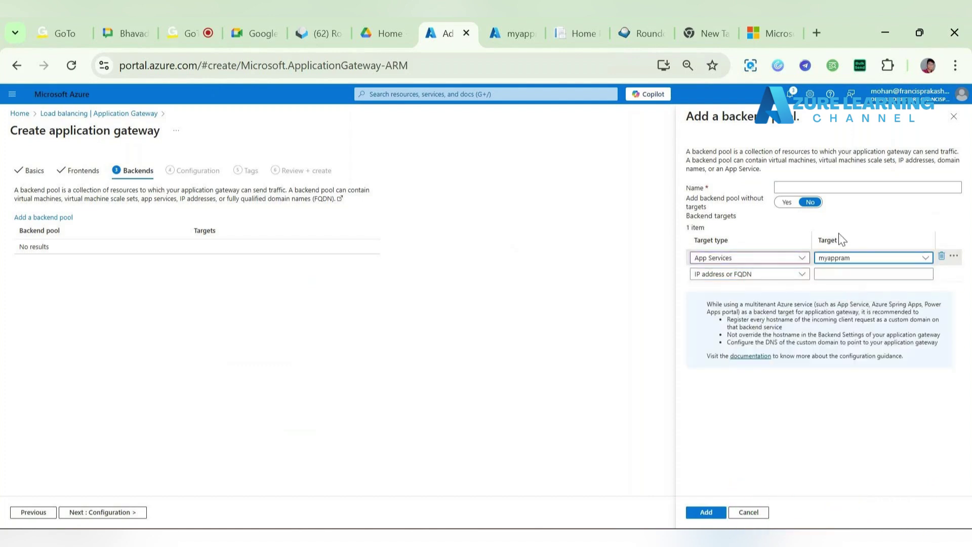
pyautogui.click(850, 187)
pyautogui.write('bp1')
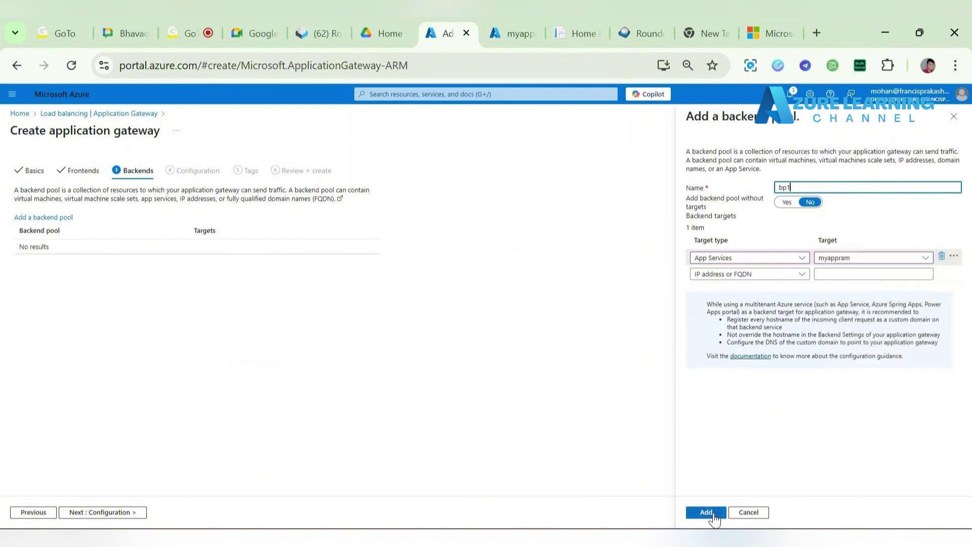
pyautogui.press('BackSpace')
pyautogui.click(706, 512)
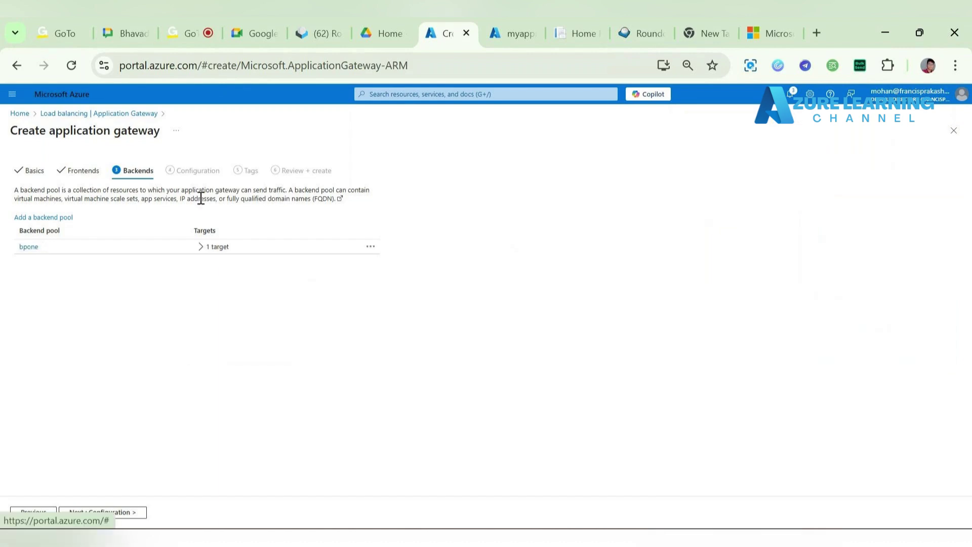
pyautogui.click(122, 516)
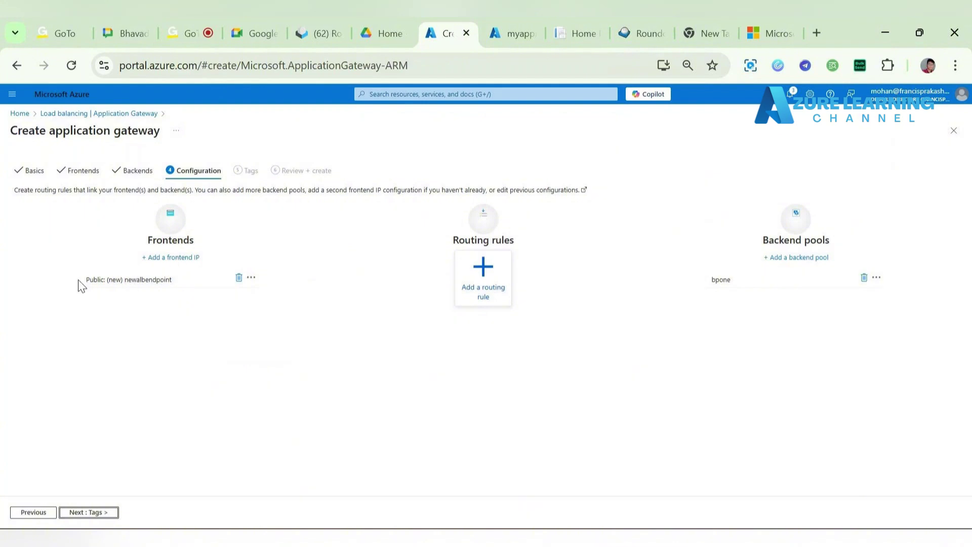
# Start a new routing rule named rule1 with priority 100.
pyautogui.moveTo(82, 279); pyautogui.dragTo(199, 280)
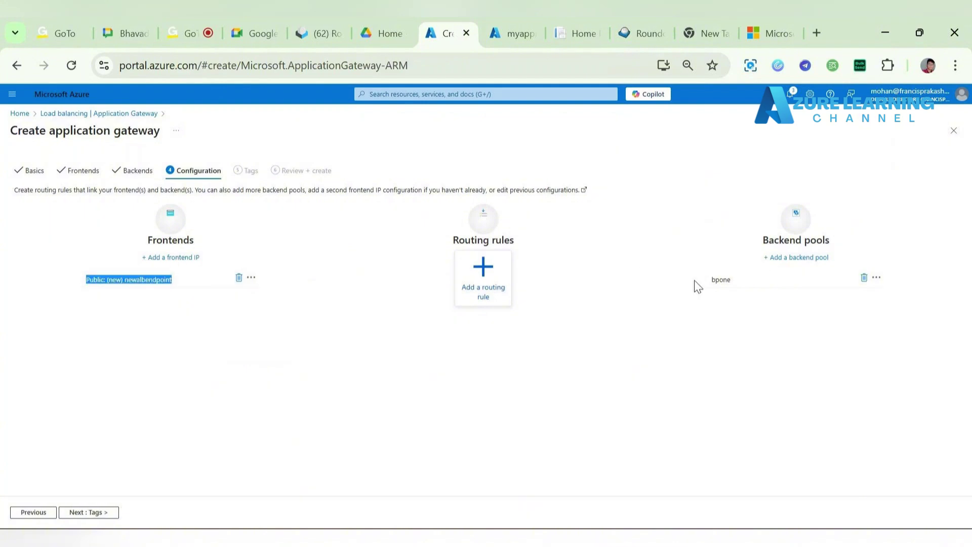
pyautogui.moveTo(693, 279); pyautogui.dragTo(791, 275)
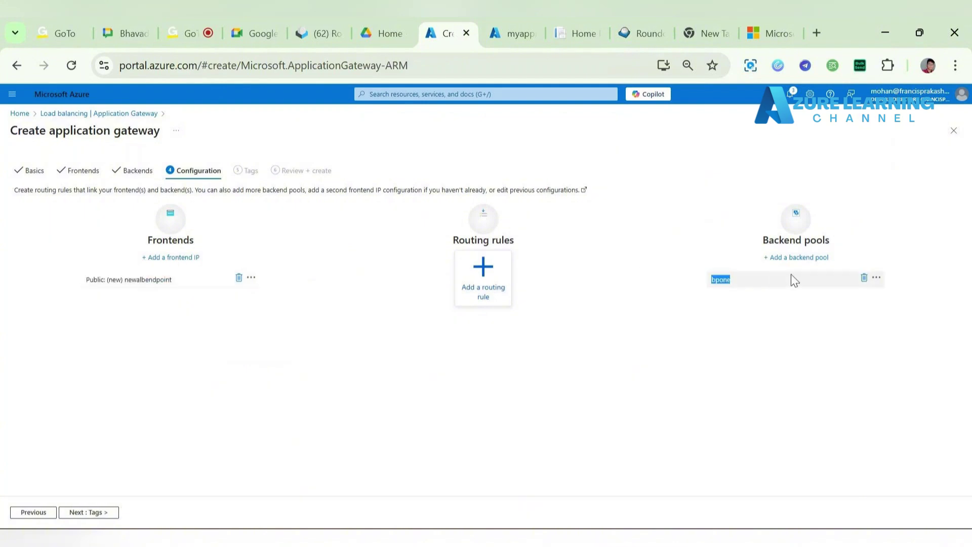
pyautogui.click(484, 273)
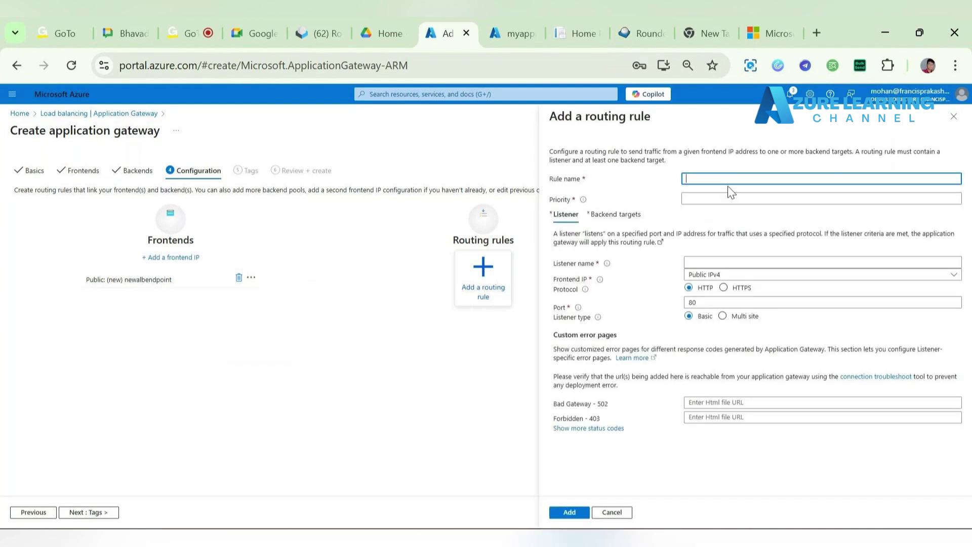
pyautogui.write('rule1')
pyautogui.click(706, 198)
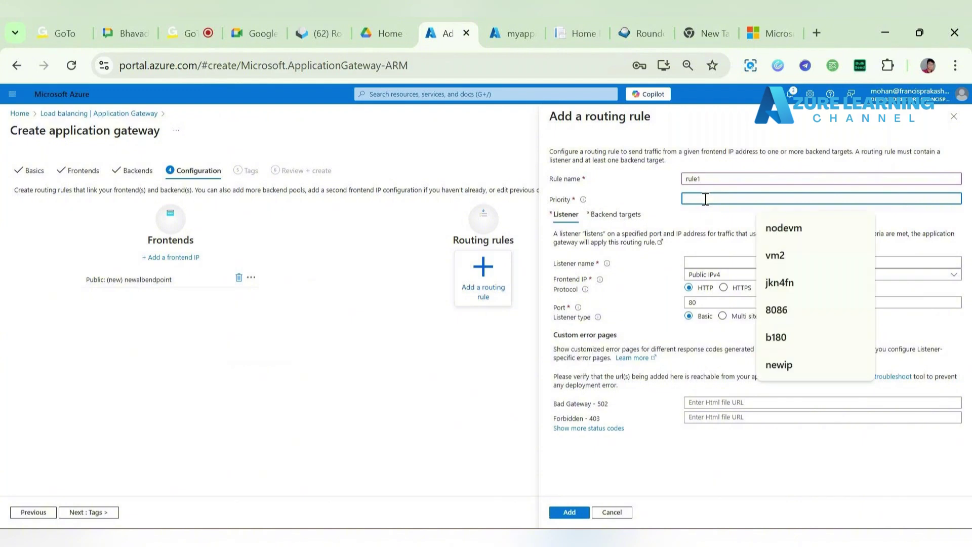
pyautogui.write('1000')
pyautogui.press('BackSpace')
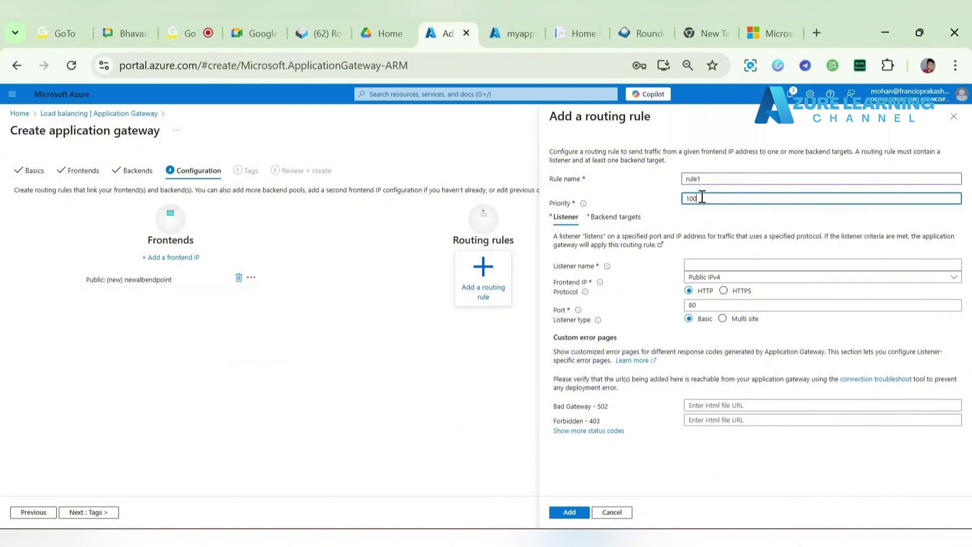
# Set the routing rule's backend target to the bpone backend pool.
pyautogui.click(621, 219)
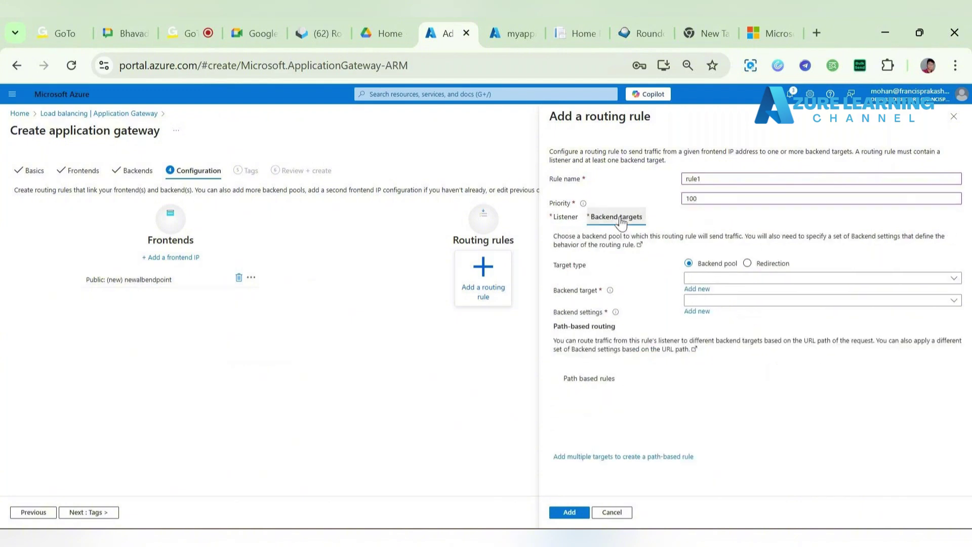
pyautogui.click(731, 278)
pyautogui.click(738, 292)
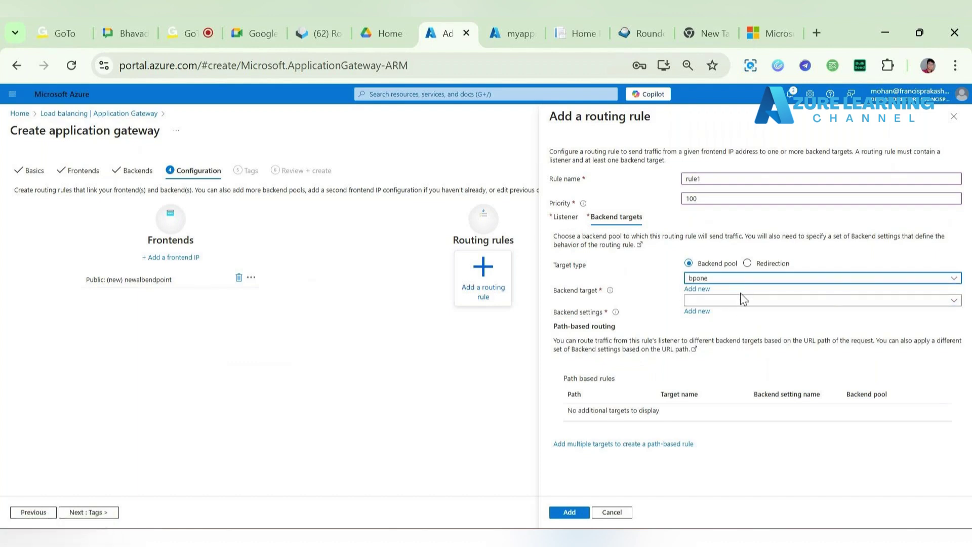
# Create a new backend setting named bs for the routing rule and dismiss the offers to save a password.
pyautogui.click(743, 300)
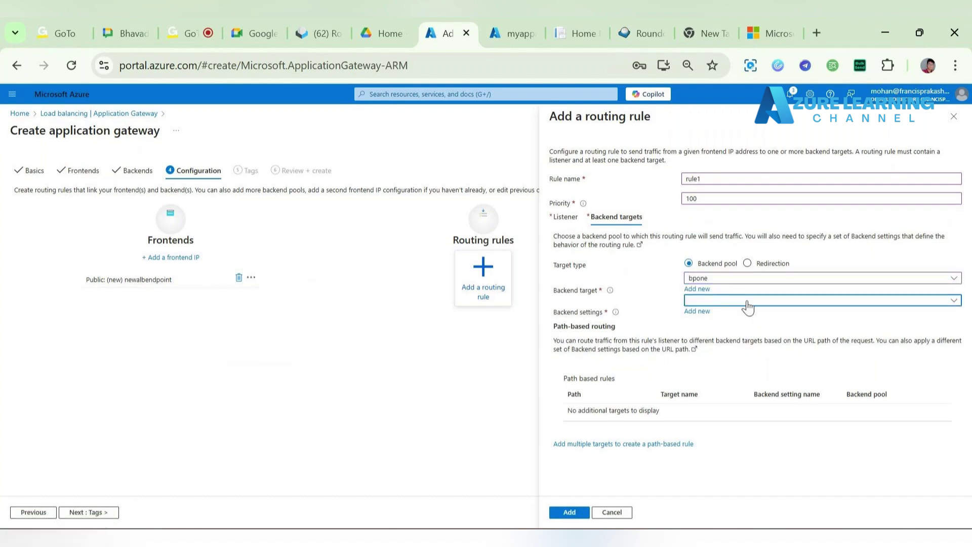
pyautogui.click(691, 312)
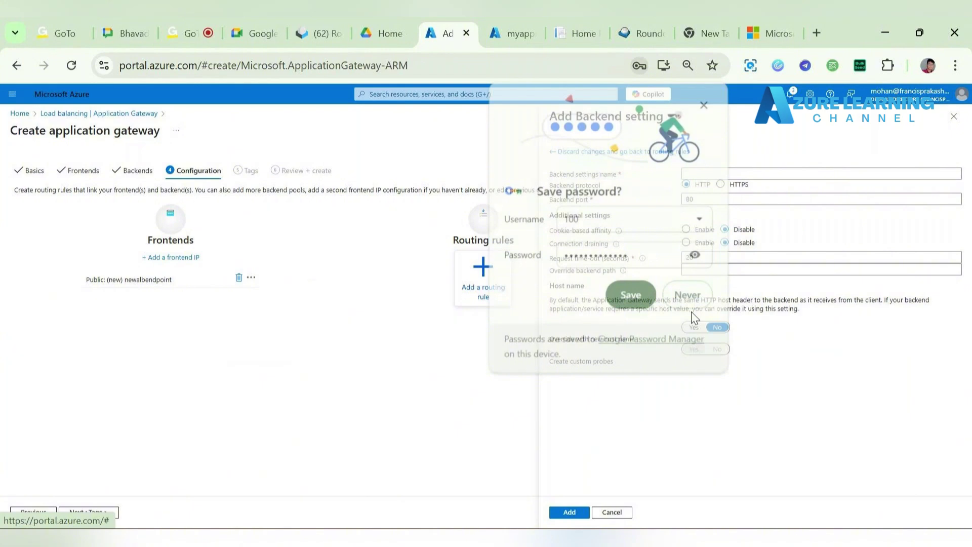
pyautogui.click(705, 104)
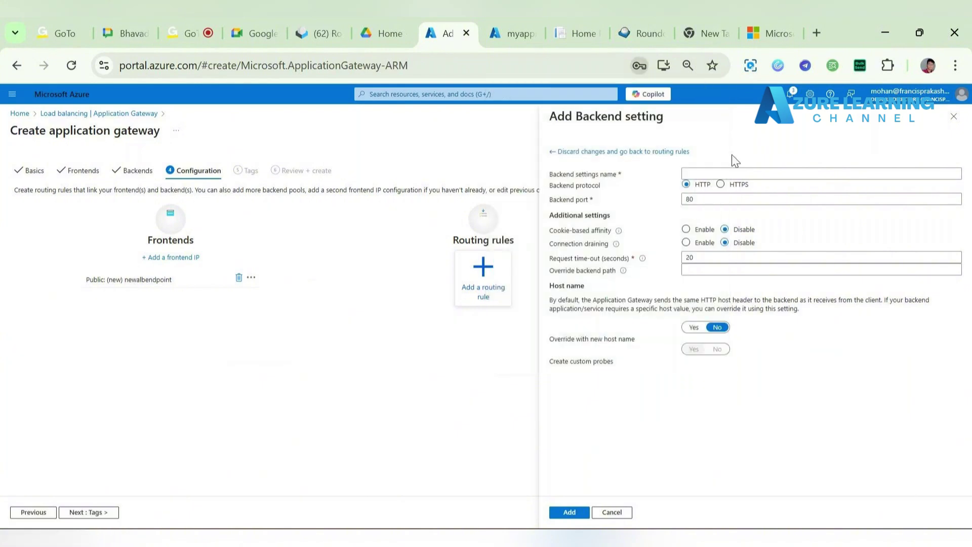
pyautogui.click(724, 173)
pyautogui.write('bs')
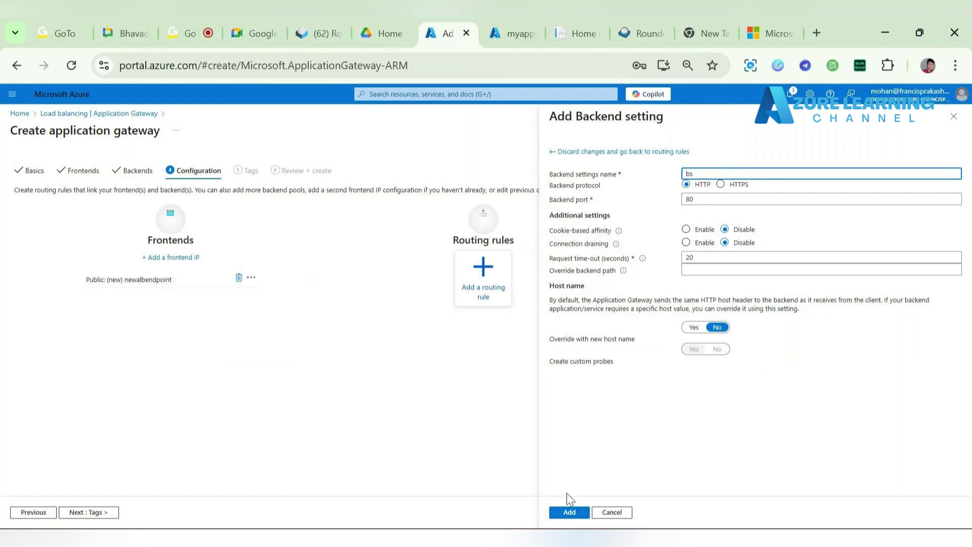
pyautogui.click(565, 510)
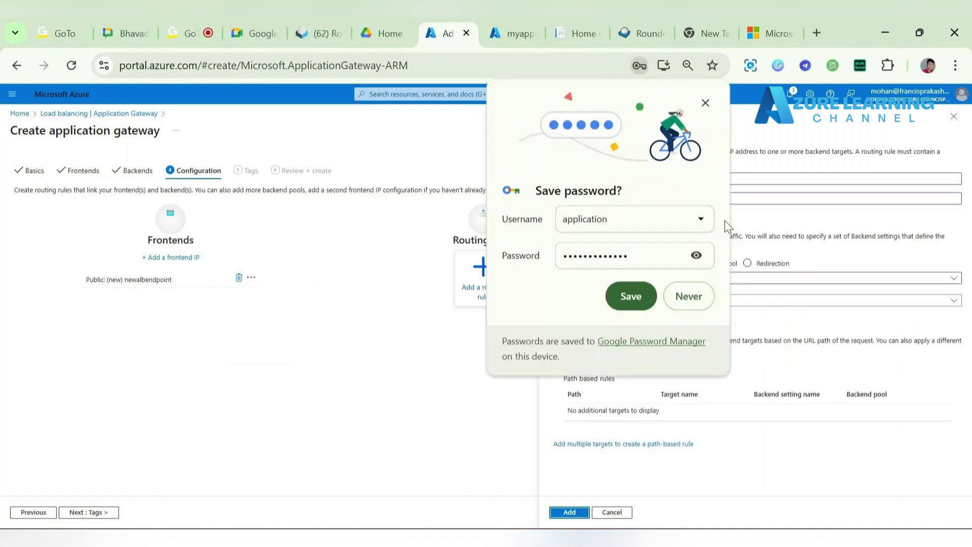
pyautogui.click(706, 104)
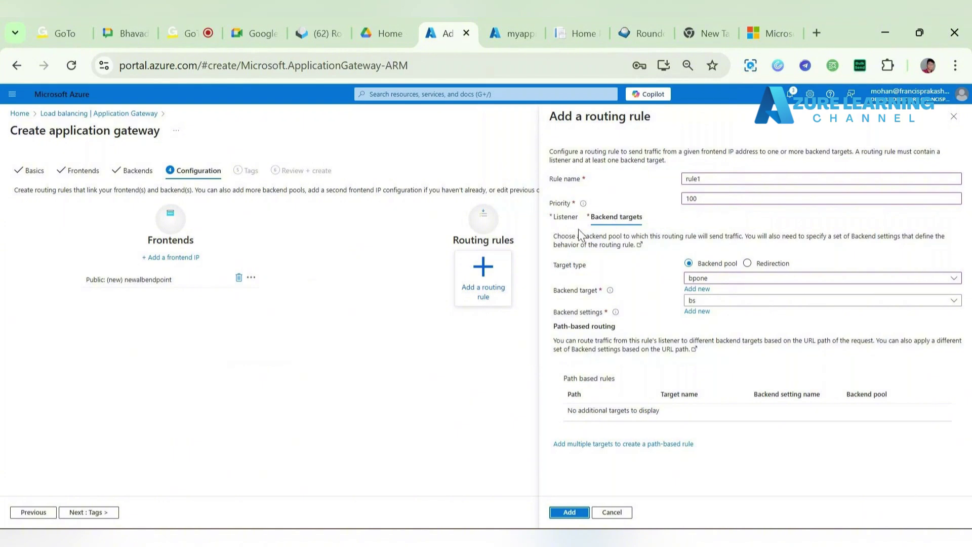
# Name the rule's listener lbroute, keep it on HTTP port 80, and add the routing rule.
pyautogui.click(565, 217)
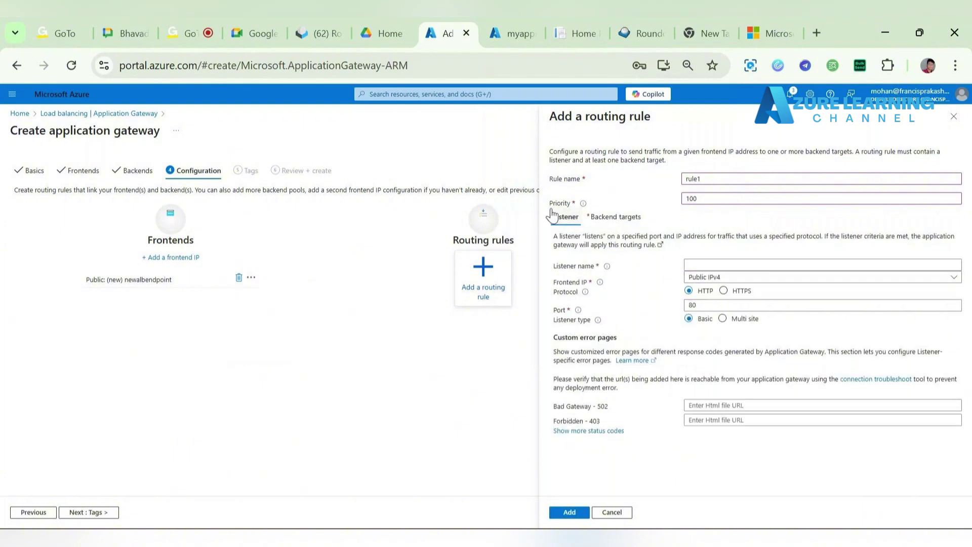
pyautogui.click(737, 265)
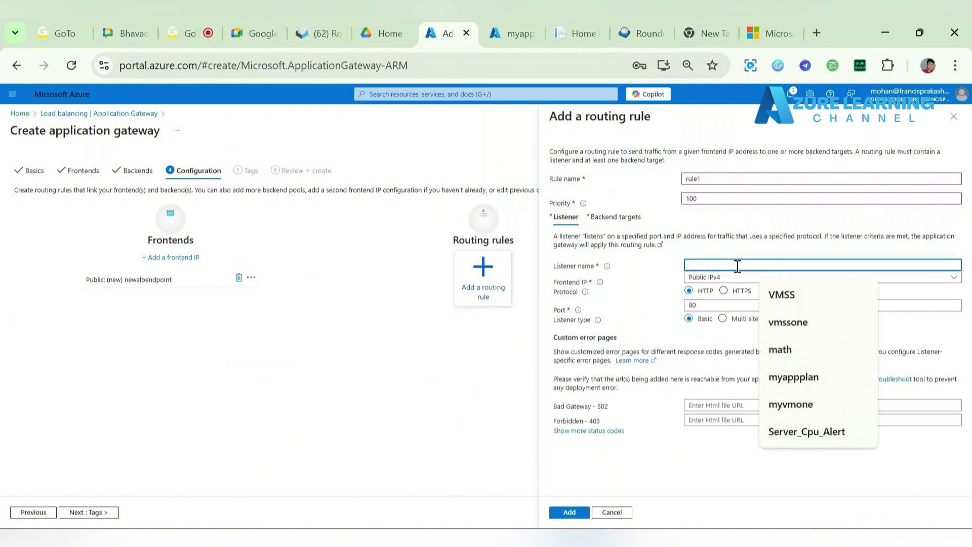
pyautogui.doubleClick(693, 305)
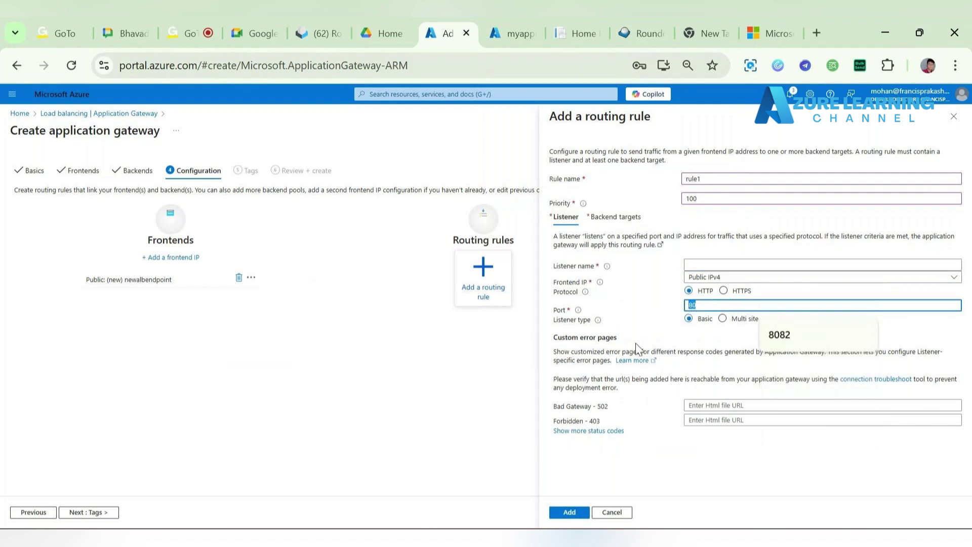
pyautogui.click(725, 264)
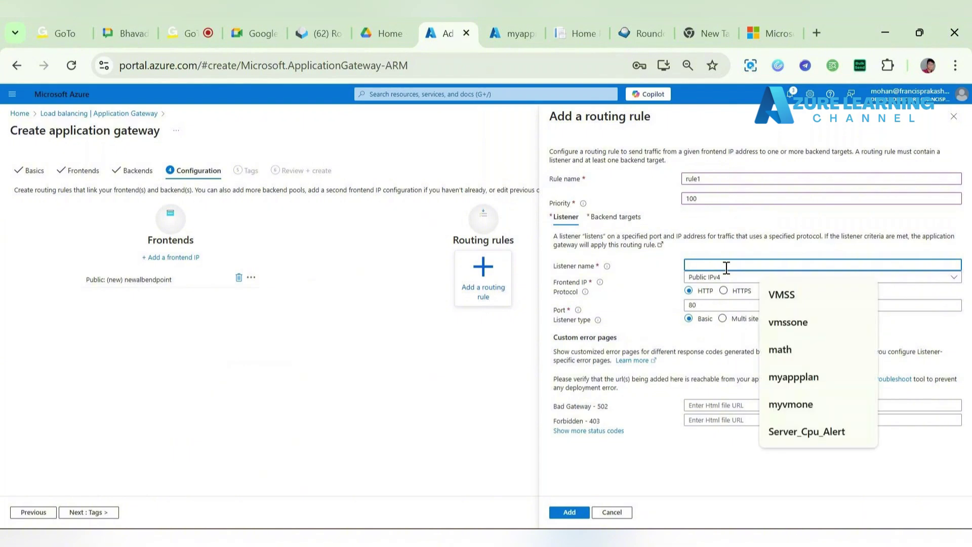
pyautogui.write('ln')
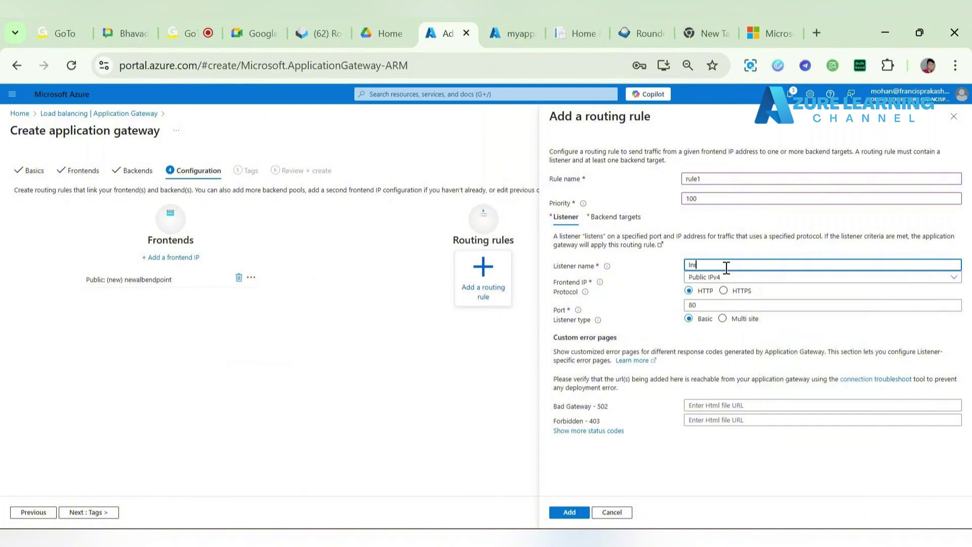
pyautogui.write('route')
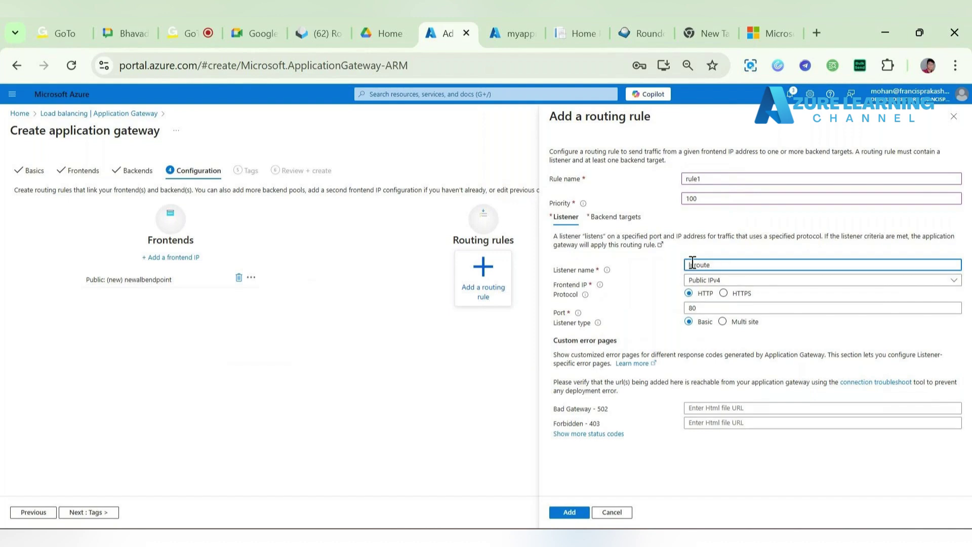
pyautogui.press('BackSpace')
pyautogui.write('b')
pyautogui.click(583, 517)
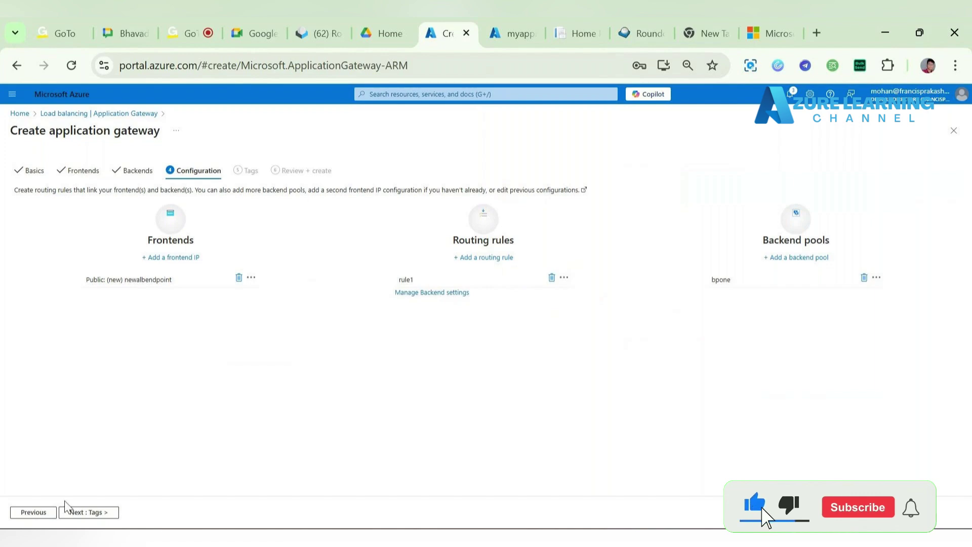
# Skip the tags, dismiss the password prompt, and create the application gateway from the review stage.
pyautogui.click(72, 512)
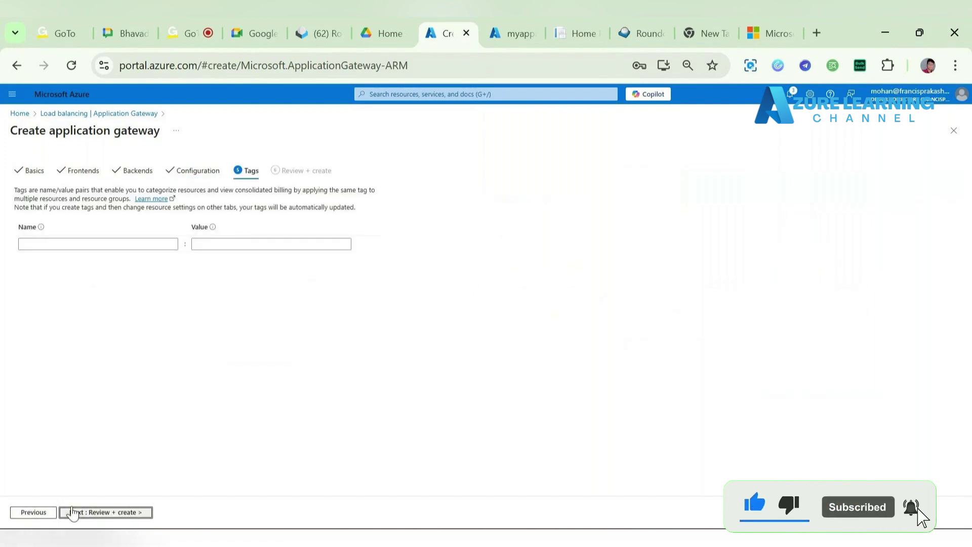
pyautogui.click(73, 512)
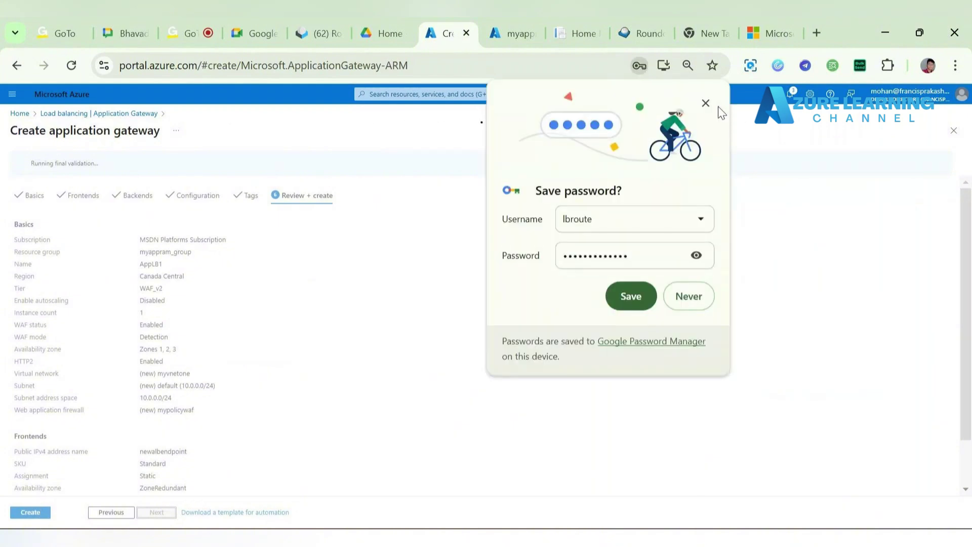
pyautogui.click(704, 103)
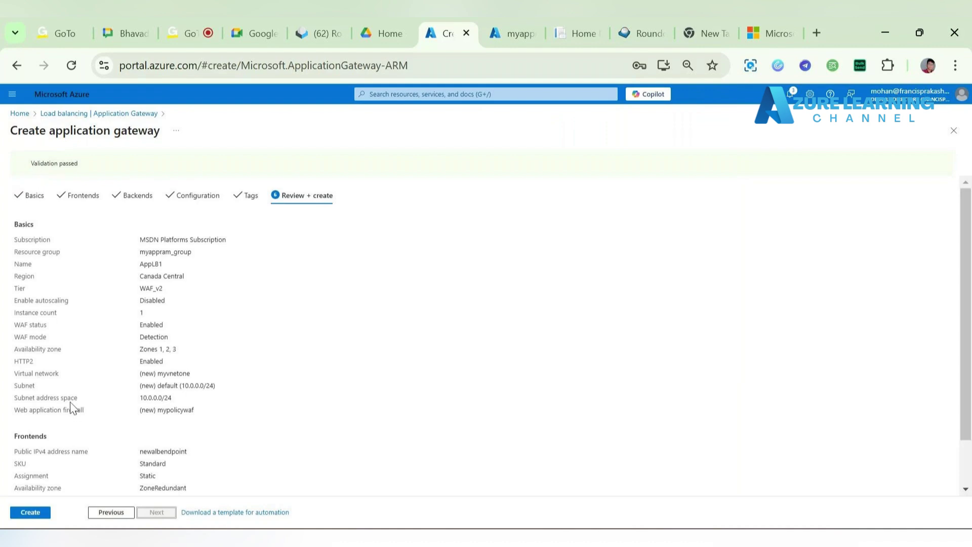
pyautogui.click(37, 514)
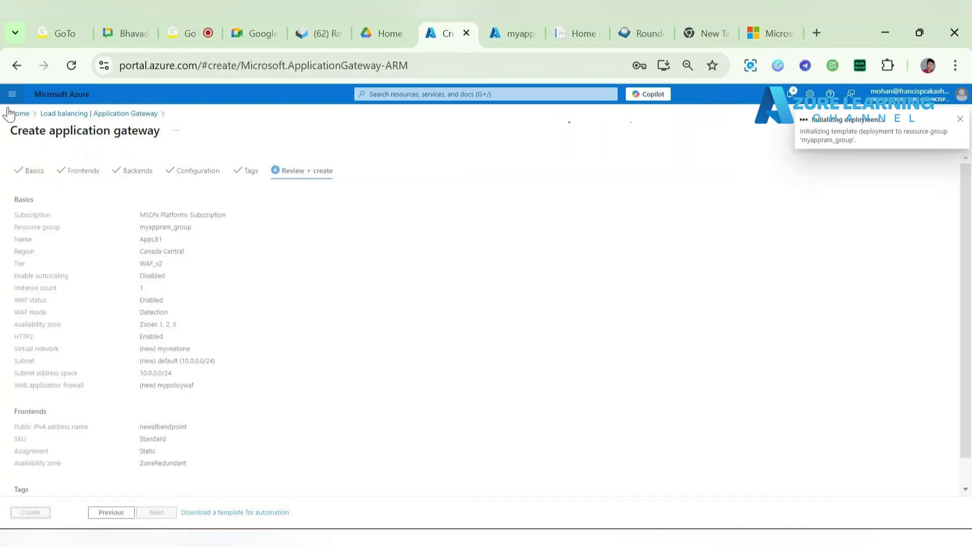
pyautogui.moveTo(10, 130); pyautogui.dragTo(172, 135)
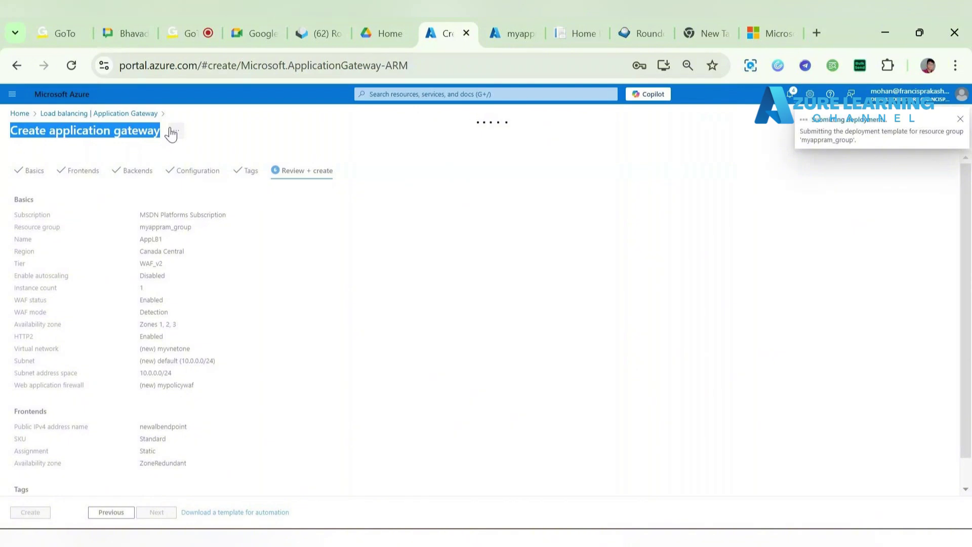
pyautogui.click(129, 268)
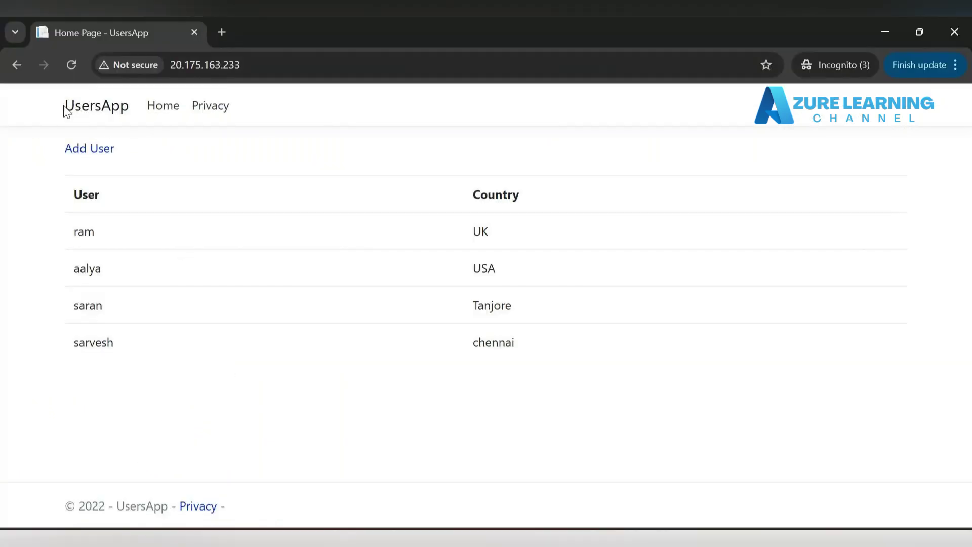
# Examine the UsersApp home page served at 20.175.163.233, including its list of users and countries.
pyautogui.moveTo(57, 108); pyautogui.dragTo(263, 119)
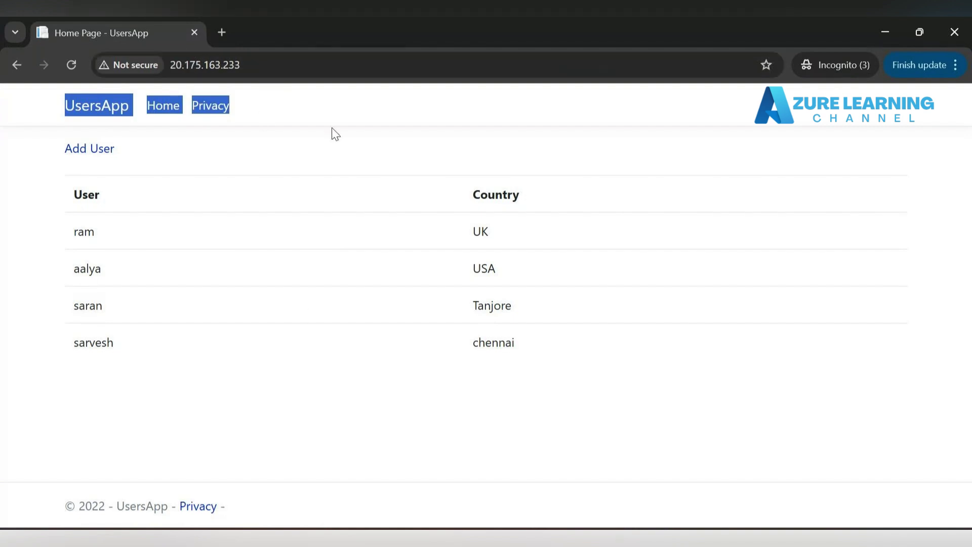
pyautogui.moveTo(62, 233); pyautogui.dragTo(520, 375)
pyautogui.click(520, 376)
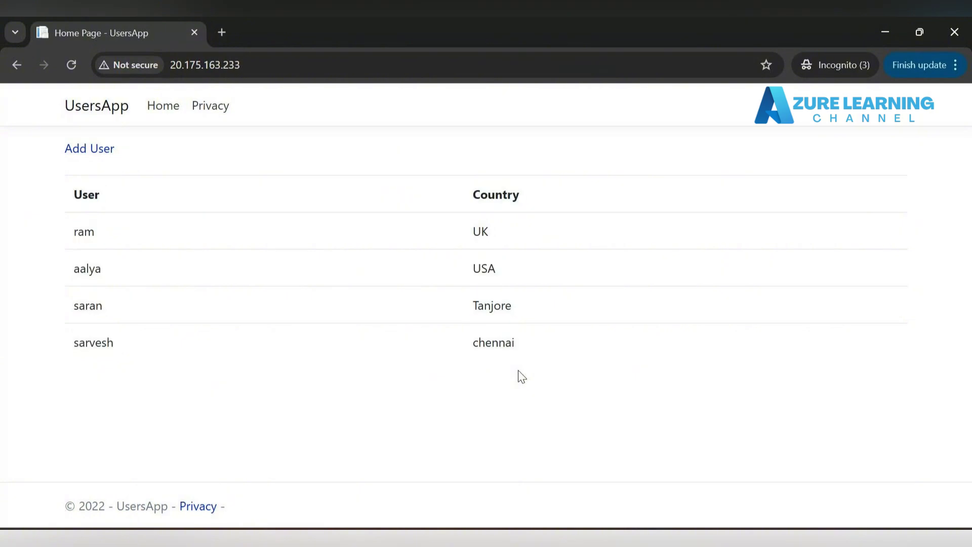
# Add a user named sample whose country combines my data with a script alert reading "hello welocome to my session", and dismiss the alert.
pyautogui.click(98, 157)
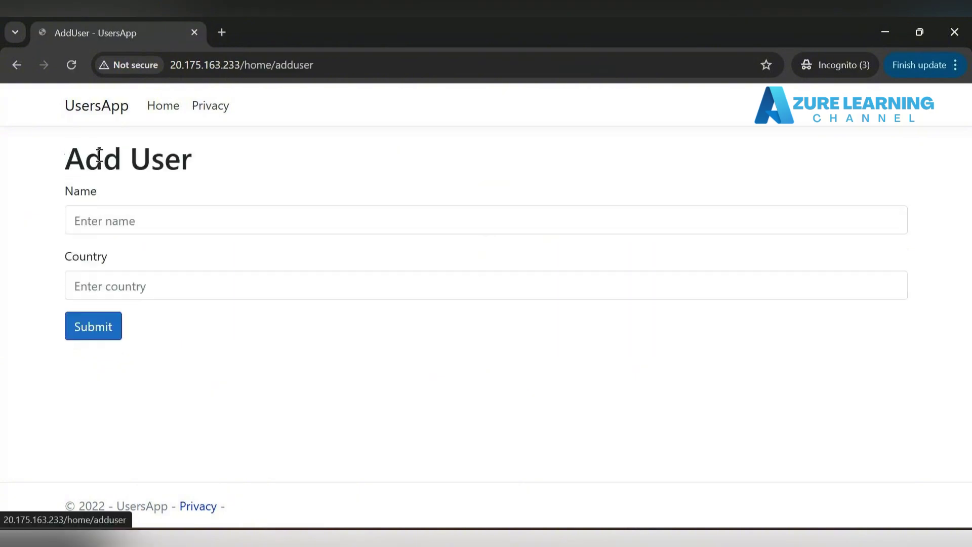
pyautogui.click(157, 217)
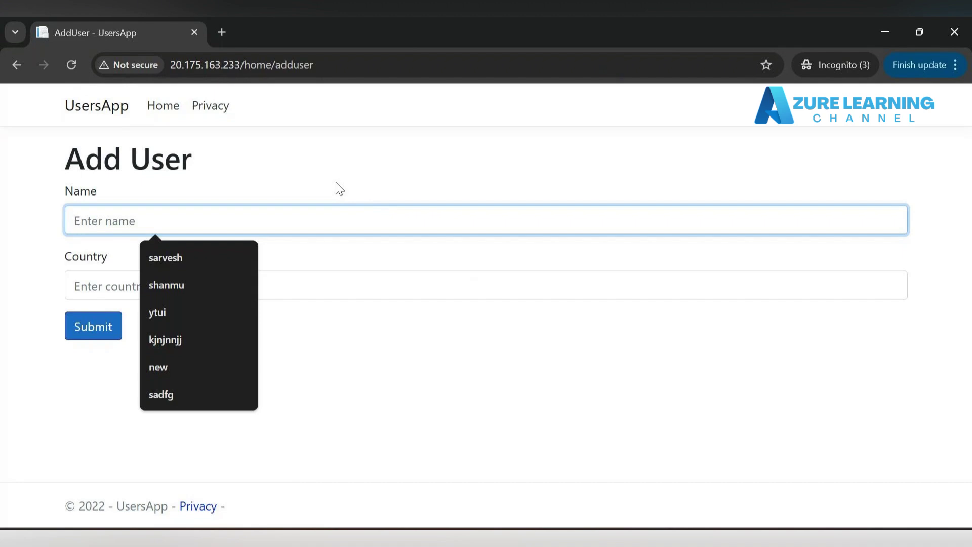
pyautogui.write('sample')
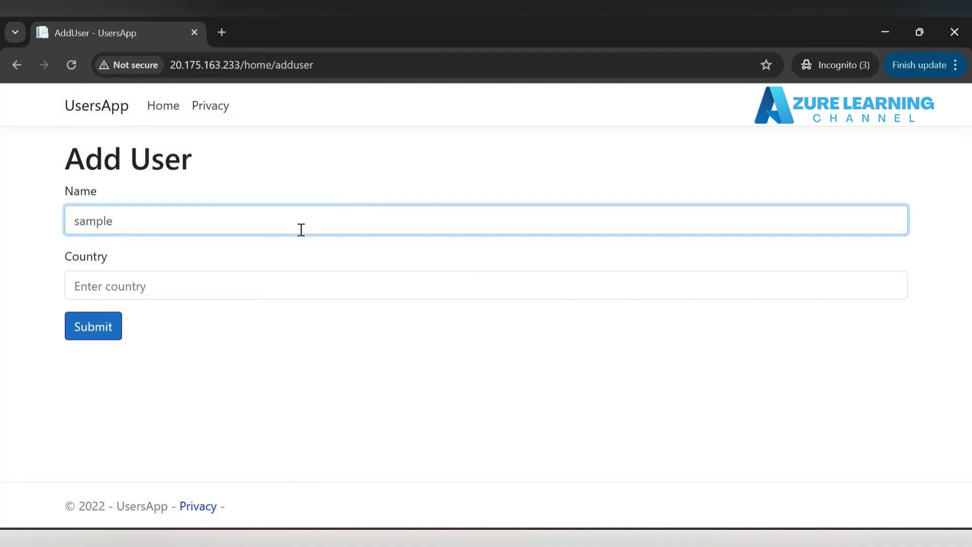
pyautogui.click(283, 286)
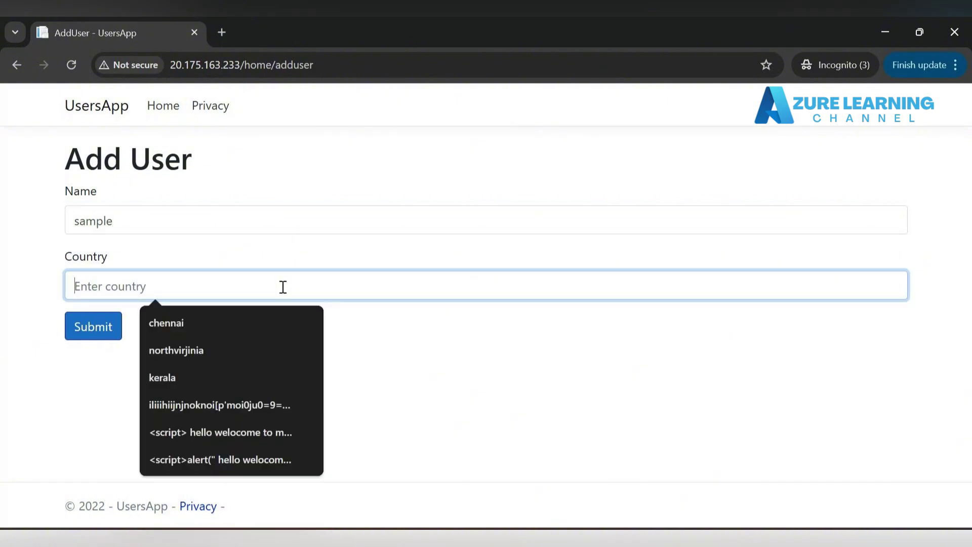
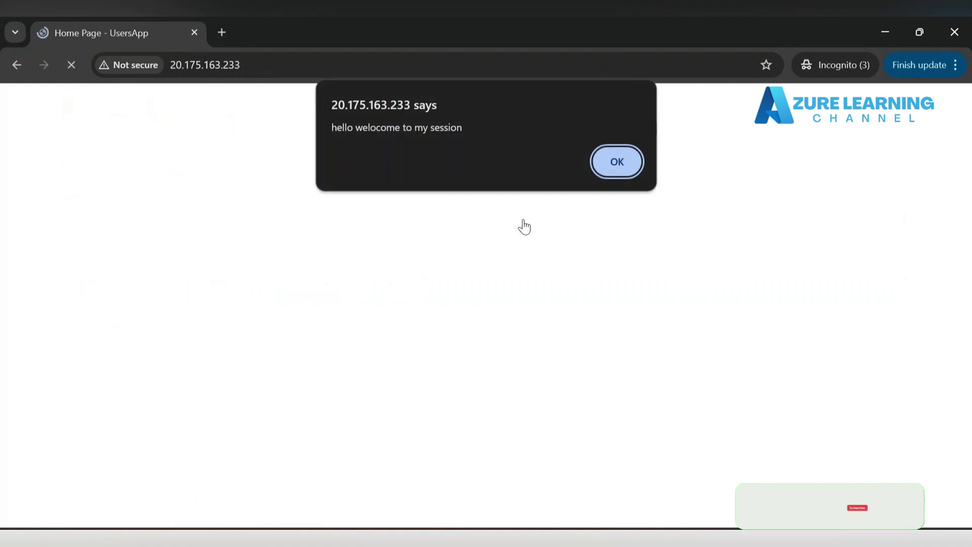
pyautogui.moveTo(334, 127); pyautogui.dragTo(463, 128)
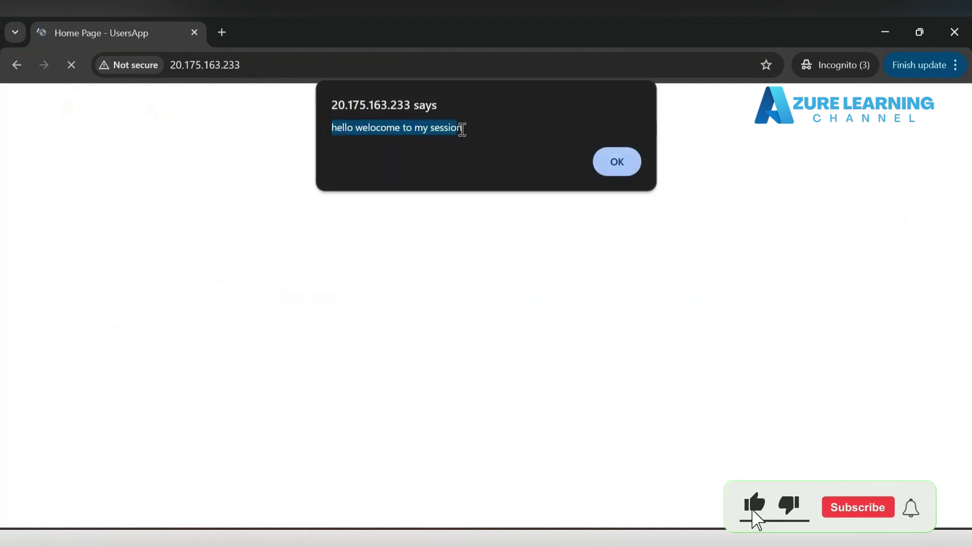
pyautogui.click(630, 161)
pyautogui.moveTo(474, 383); pyautogui.dragTo(542, 389)
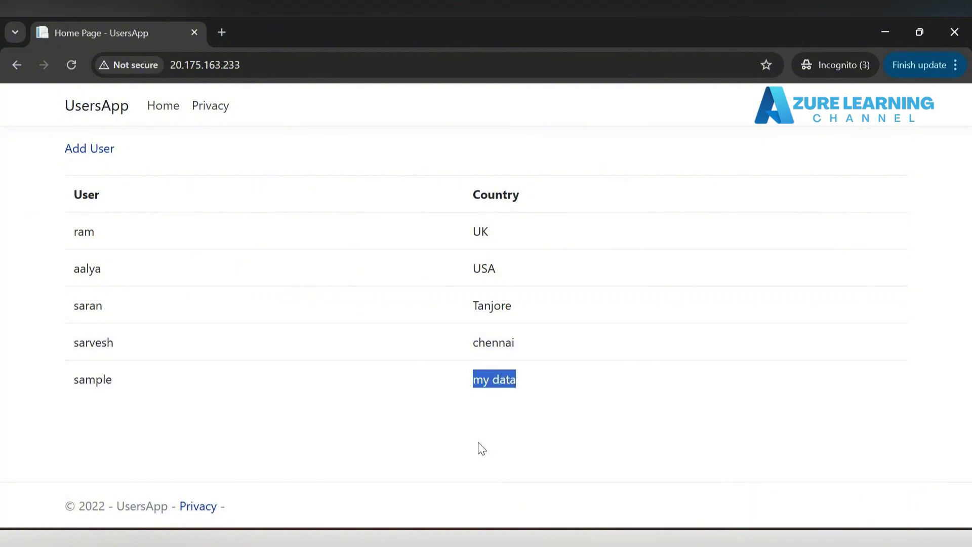
pyautogui.moveTo(478, 383); pyautogui.dragTo(544, 390)
# Switch to the Azure portal and open the mypolicywaf1 policy from the web application firewall settings of the AppLBone gateway.
pyautogui.click(878, 35)
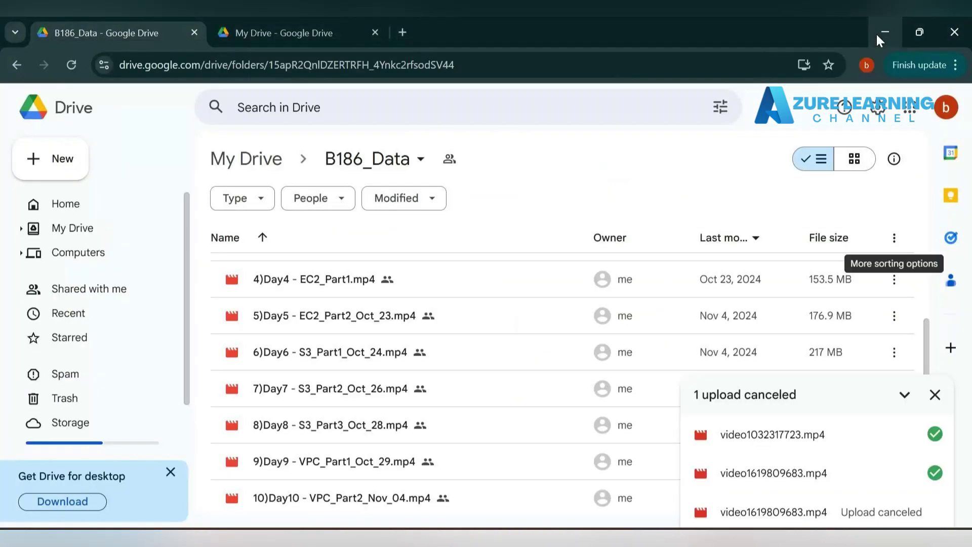
pyautogui.click(889, 33)
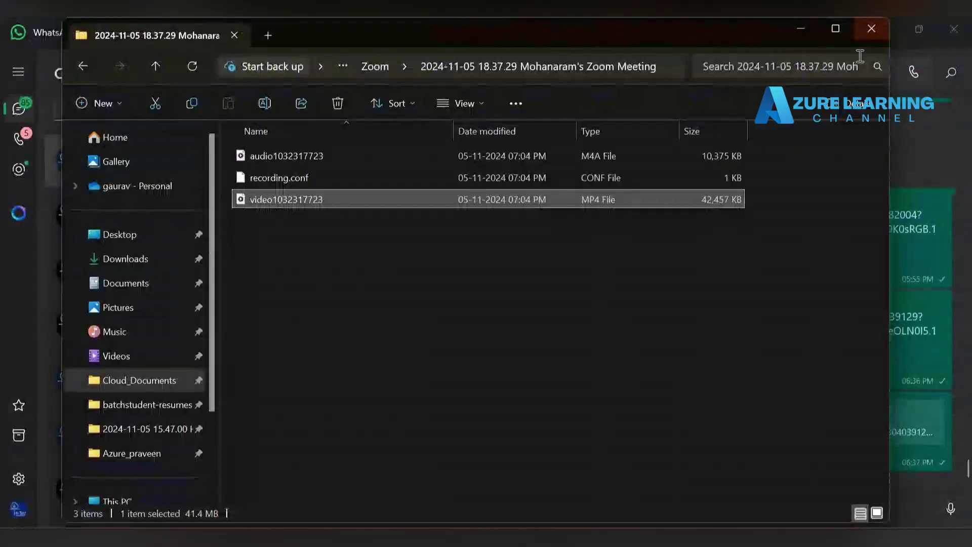
pyautogui.moveTo(457, 538)
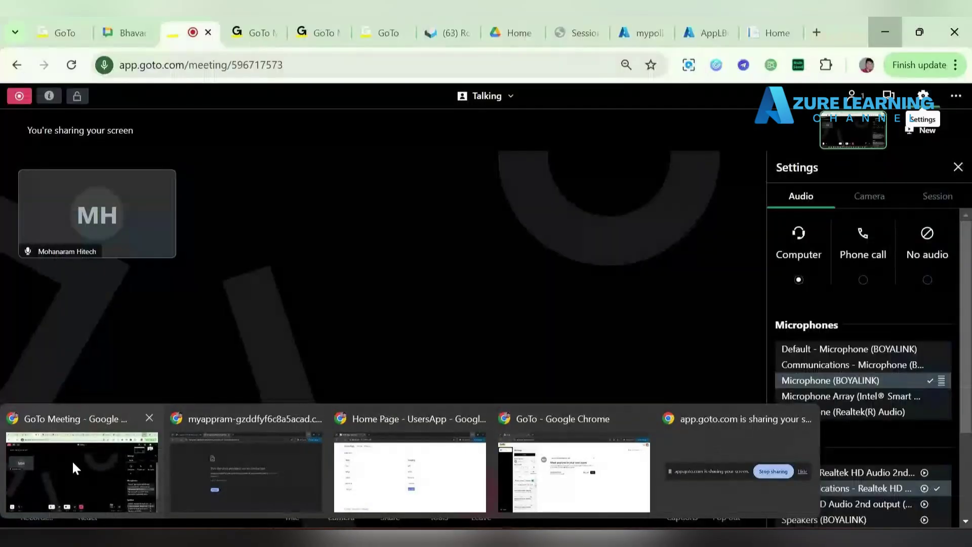
pyautogui.click(76, 462)
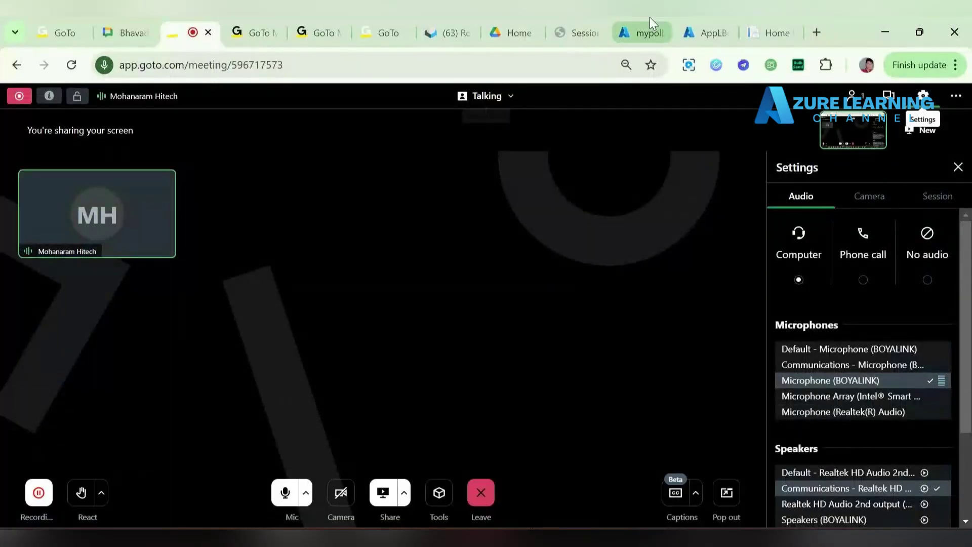
pyautogui.click(656, 17)
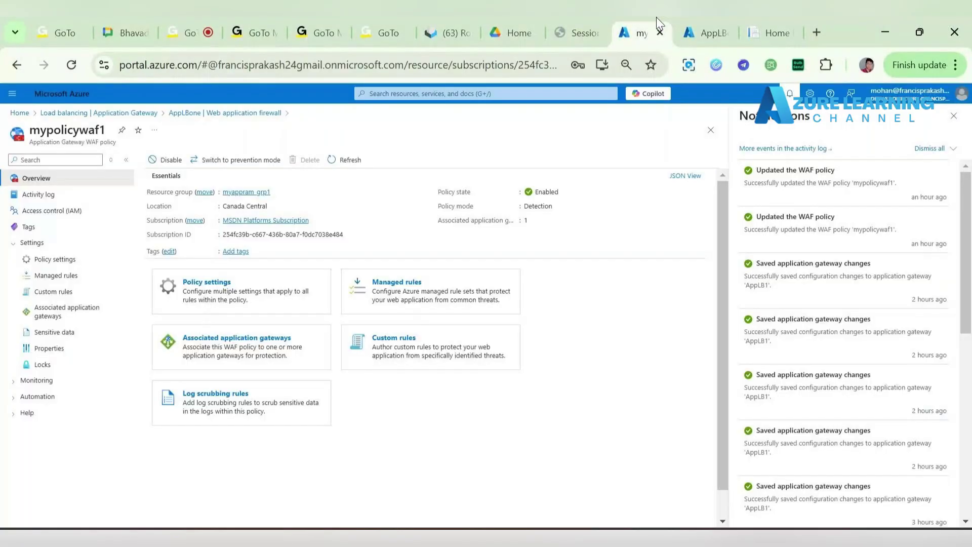
pyautogui.click(701, 18)
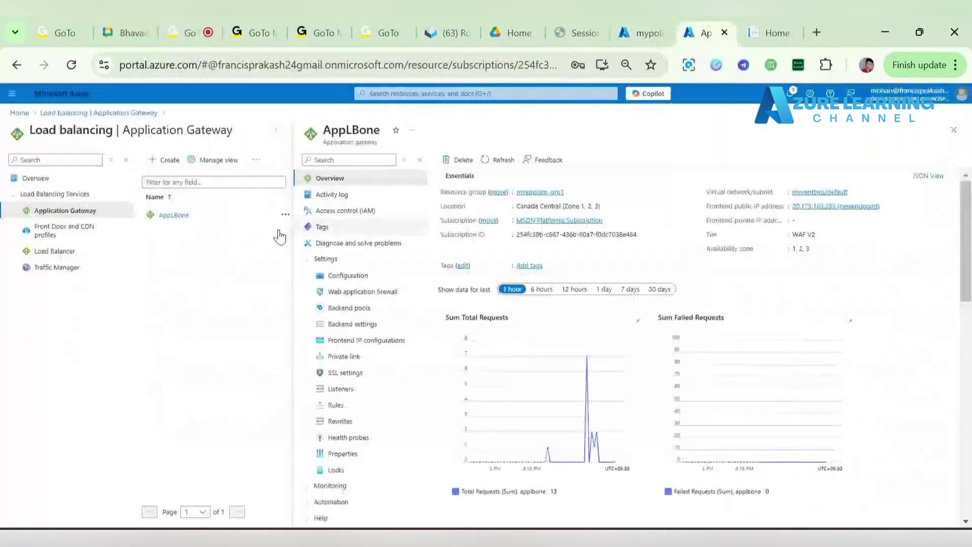
pyautogui.click(387, 296)
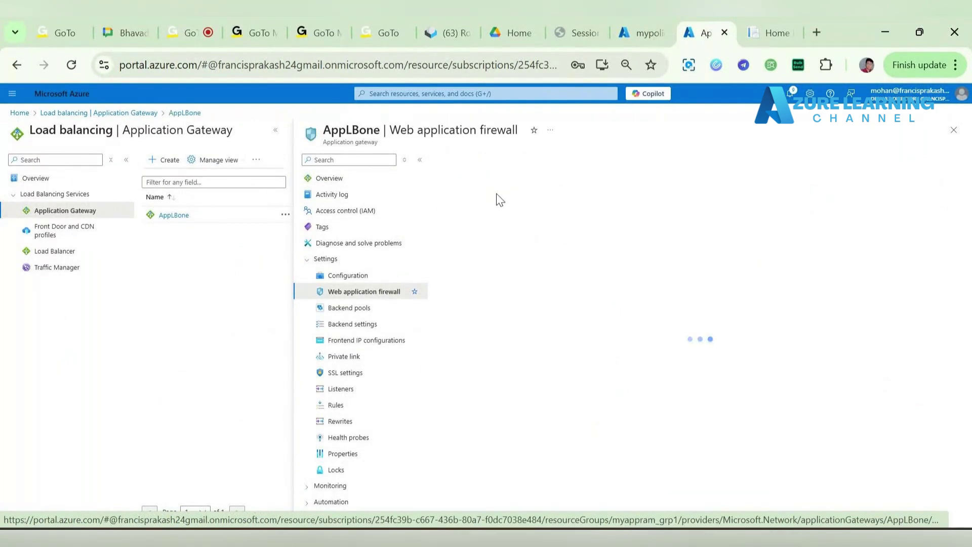
pyautogui.click(449, 203)
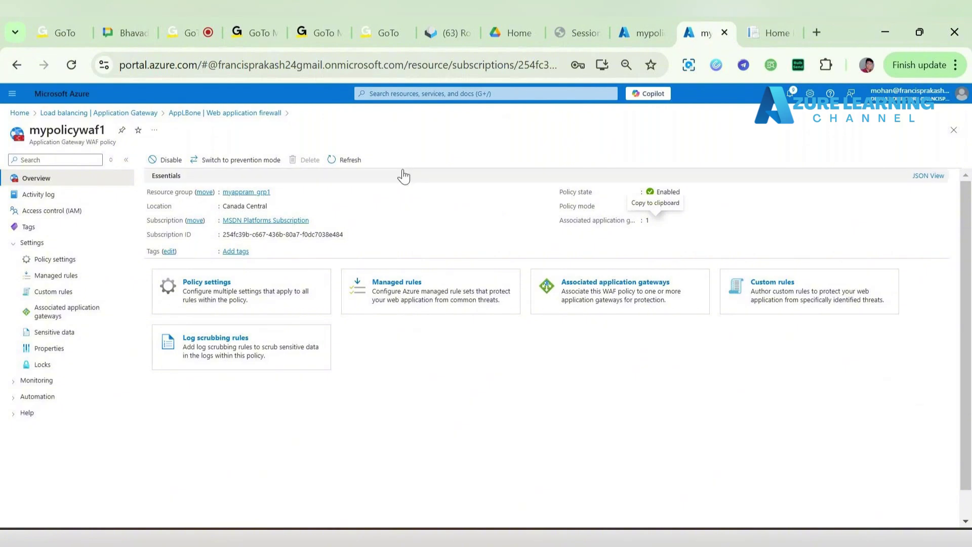
# Switch the mypolicywaf1 WAF policy to prevention mode and copy its policy mode value.
pyautogui.click(255, 161)
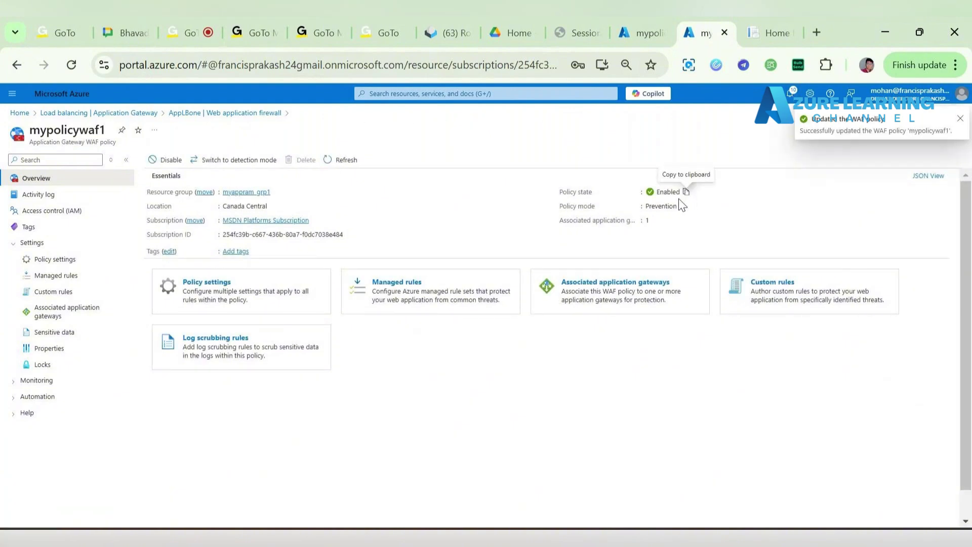
pyautogui.moveTo(645, 205); pyautogui.dragTo(689, 213)
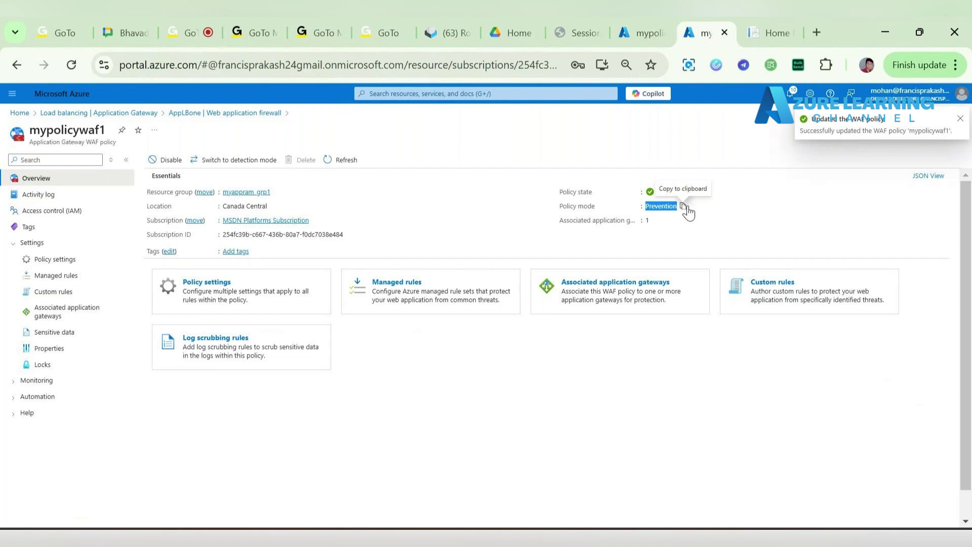
pyautogui.click(684, 206)
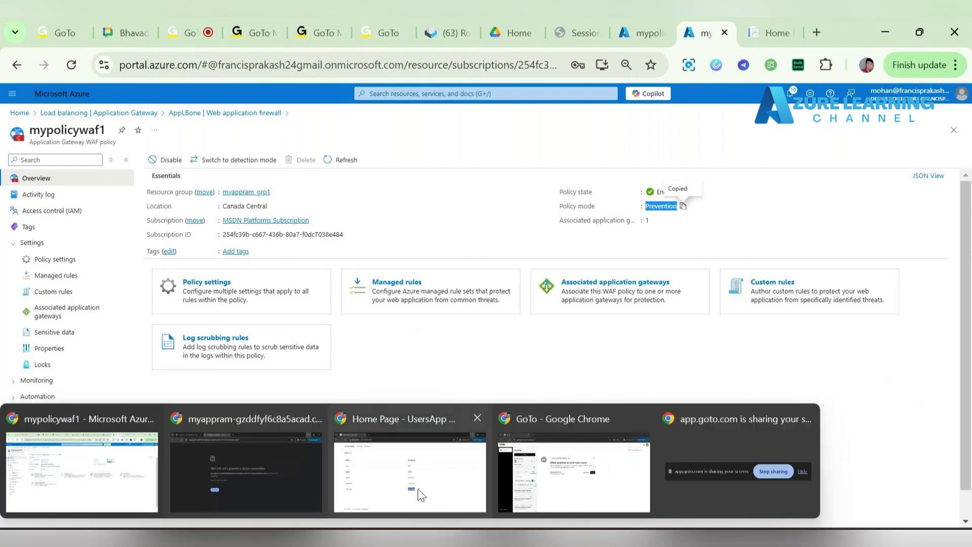
# Return to UsersApp, add a user with a plain name and the country india, and dismiss the script alert.
pyautogui.click(418, 493)
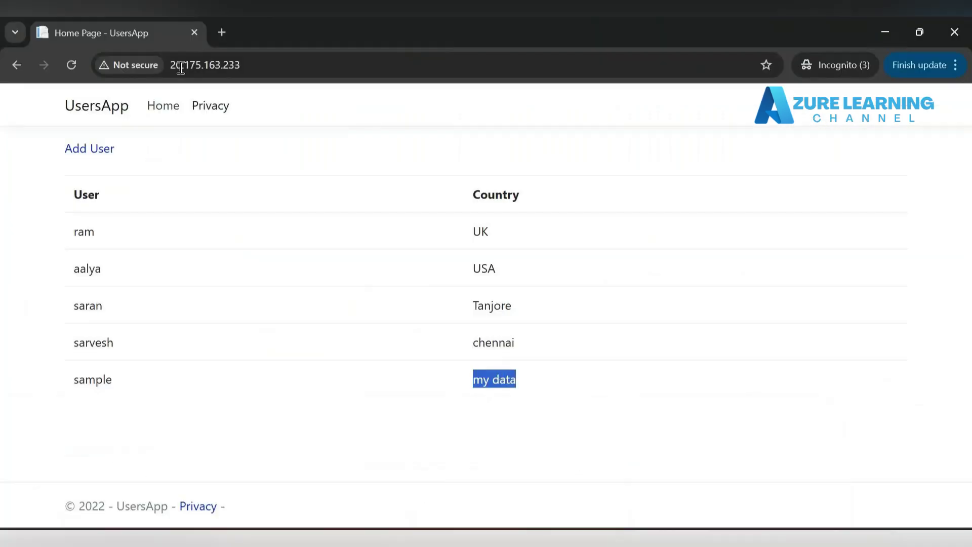
pyautogui.click(103, 151)
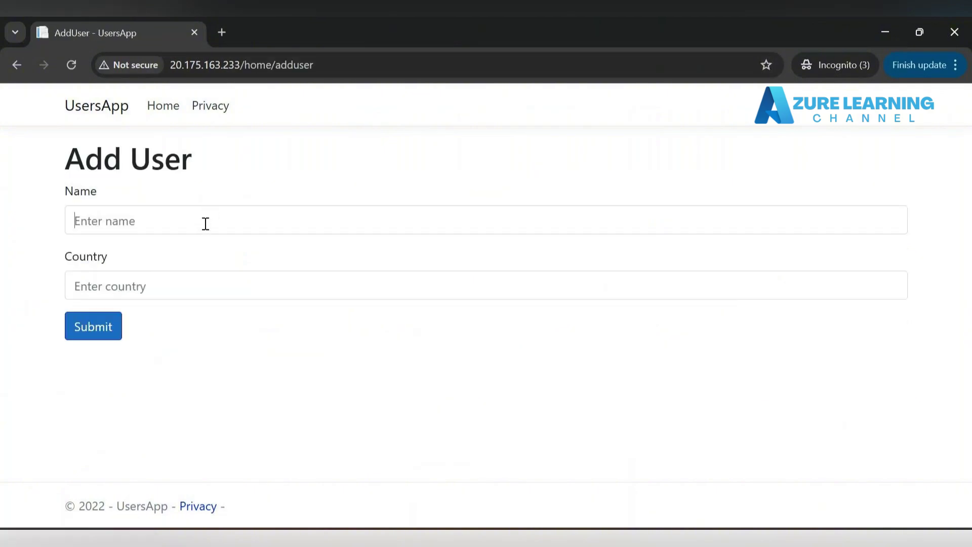
pyautogui.click(205, 223)
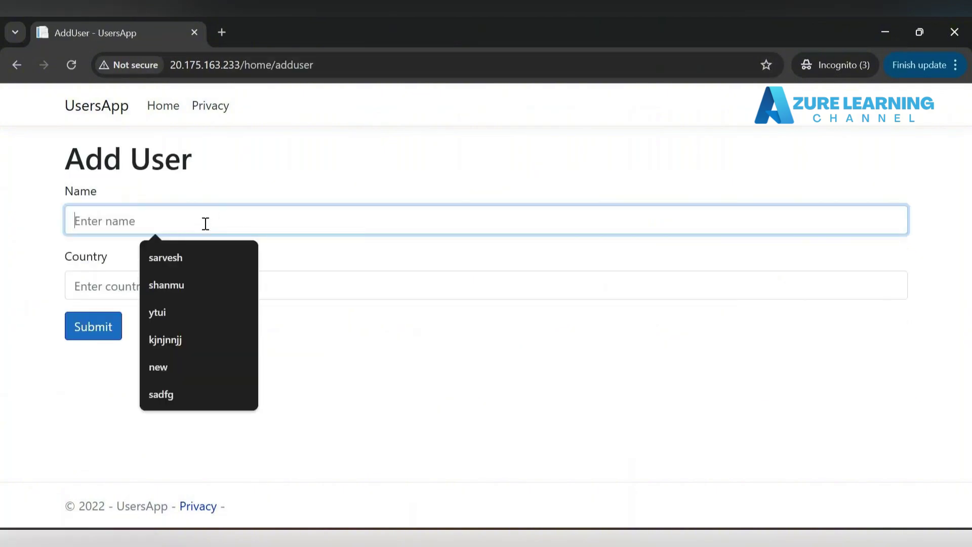
pyautogui.write('yuvar')
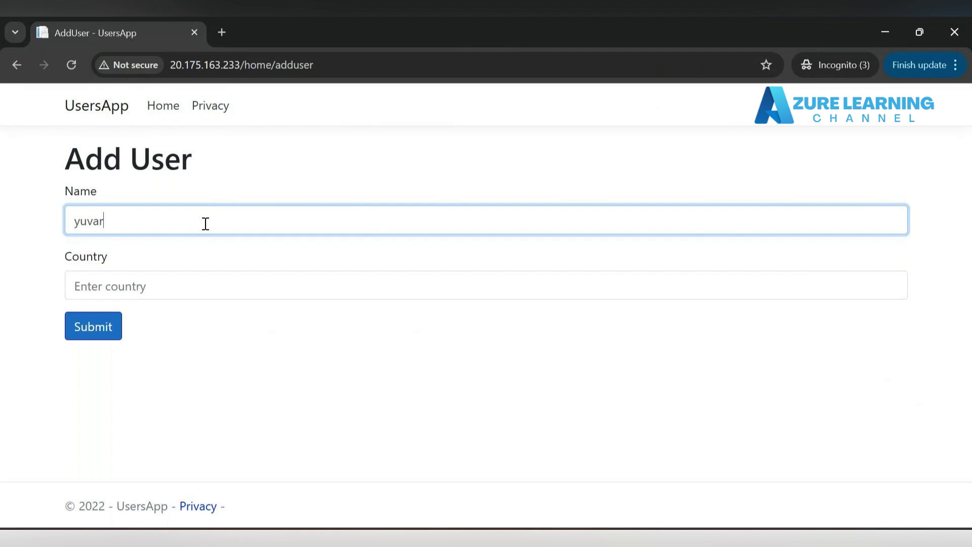
pyautogui.write('aj')
pyautogui.click(210, 289)
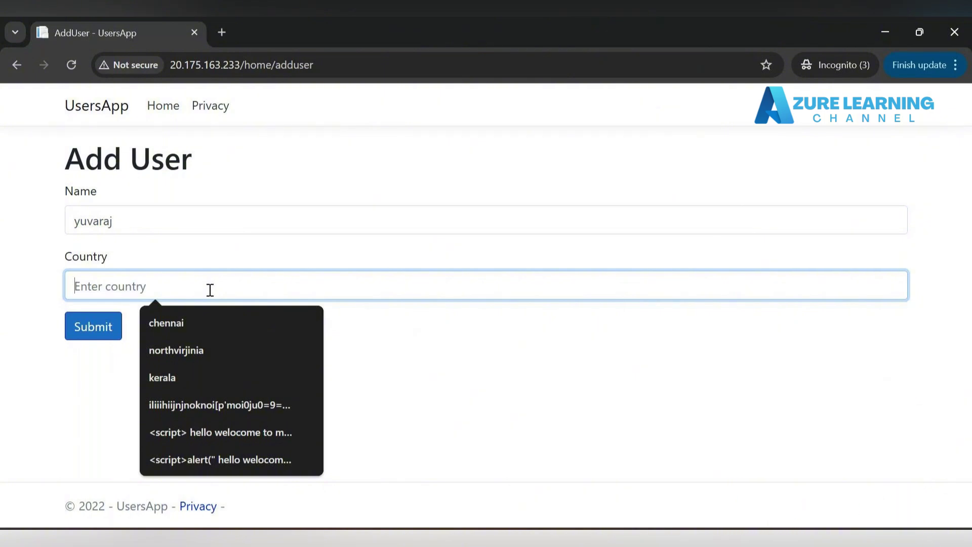
pyautogui.write('india')
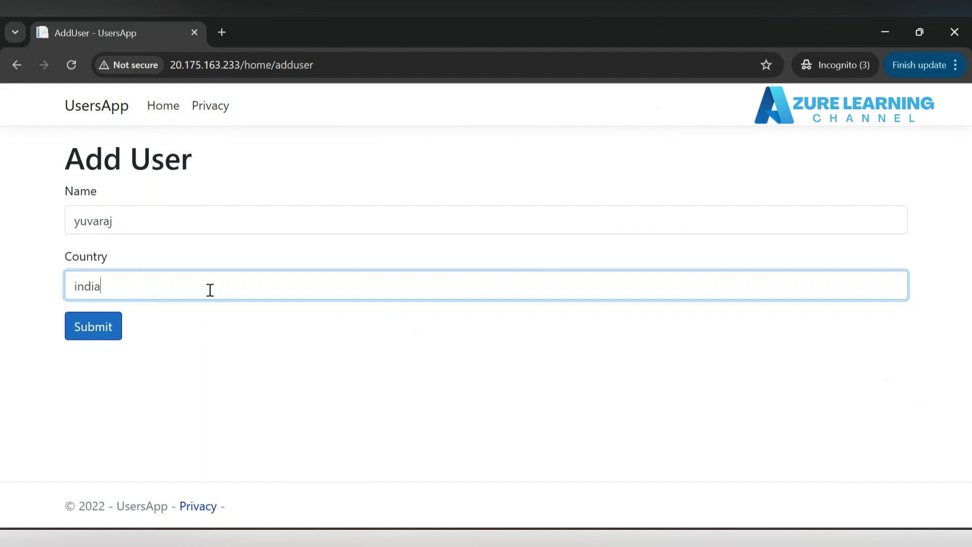
pyautogui.click(90, 326)
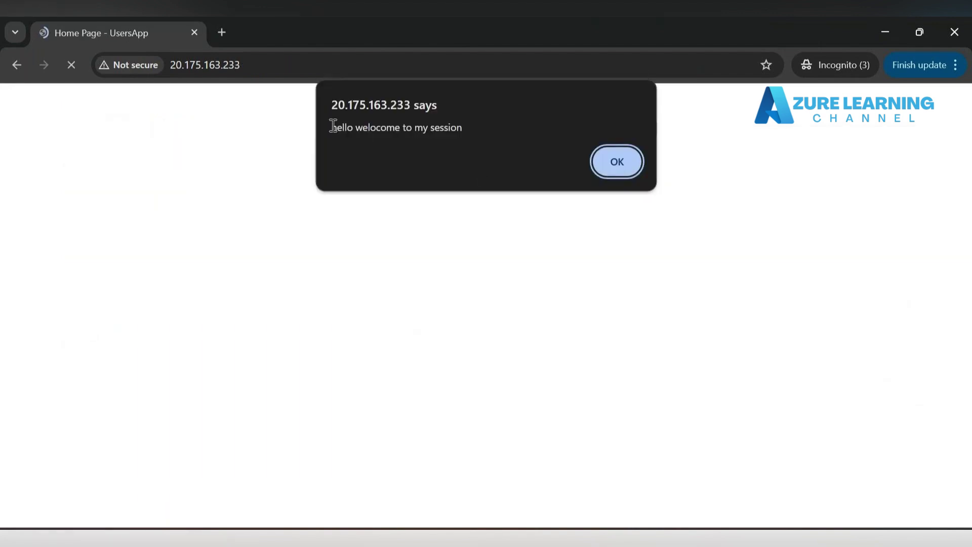
pyautogui.click(619, 174)
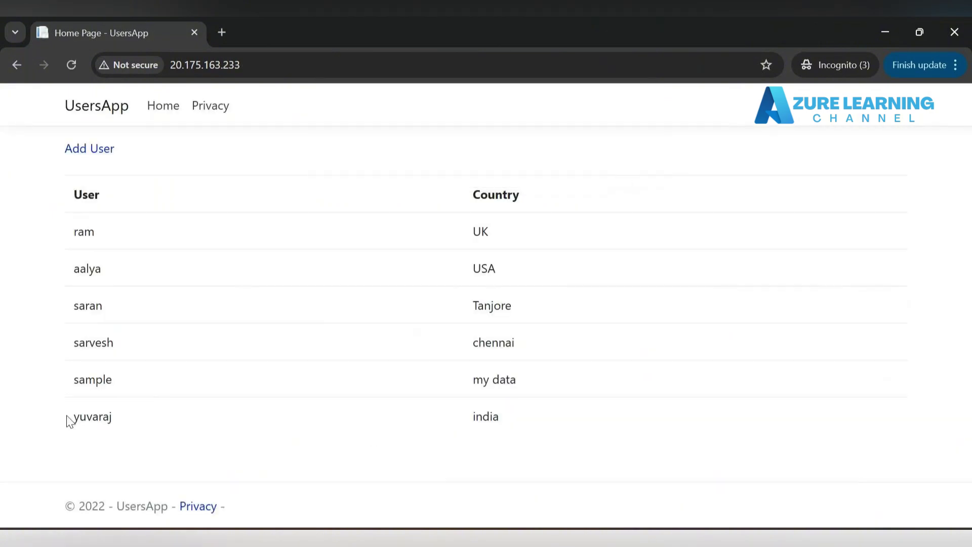
pyautogui.moveTo(70, 419); pyautogui.dragTo(609, 430)
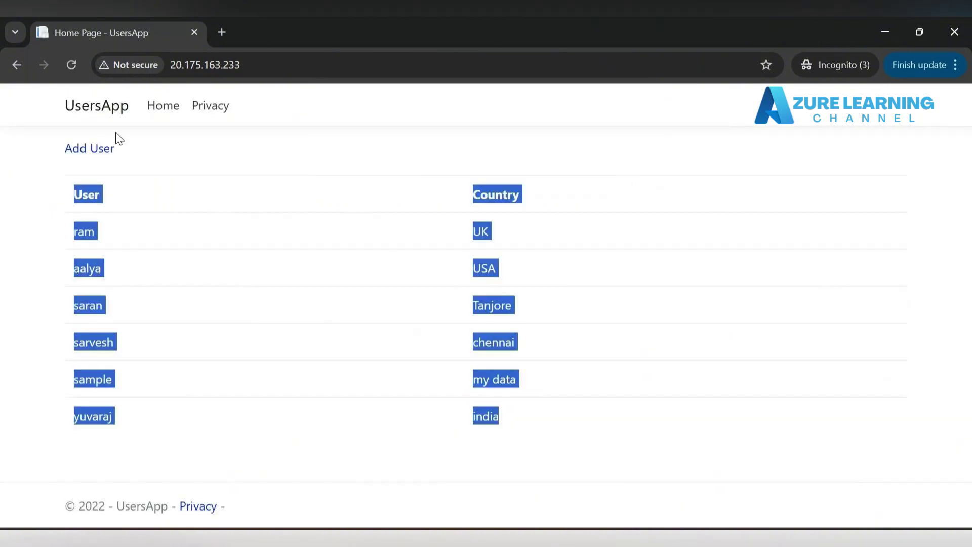
# Start adding another user and enter the user's name.
pyautogui.click(103, 149)
pyautogui.click(197, 215)
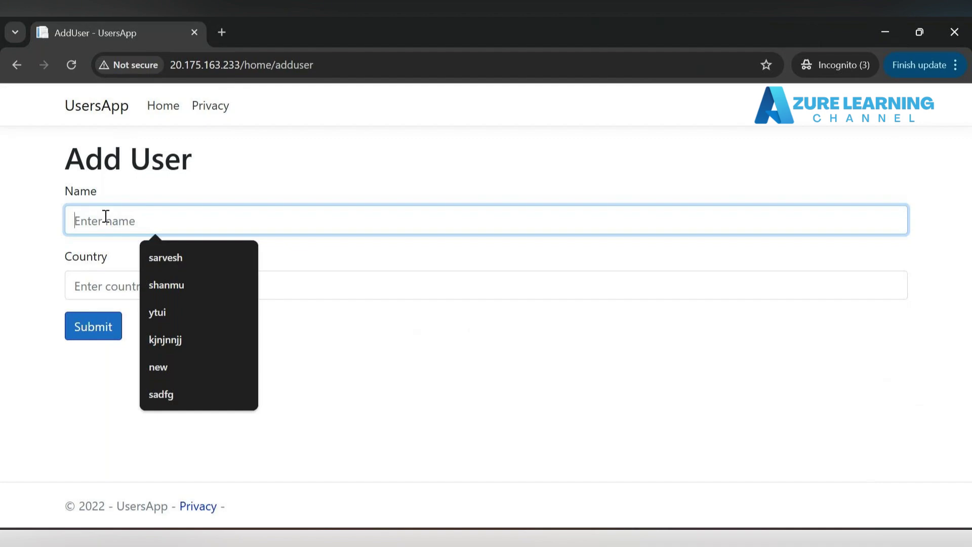
pyautogui.write('s')
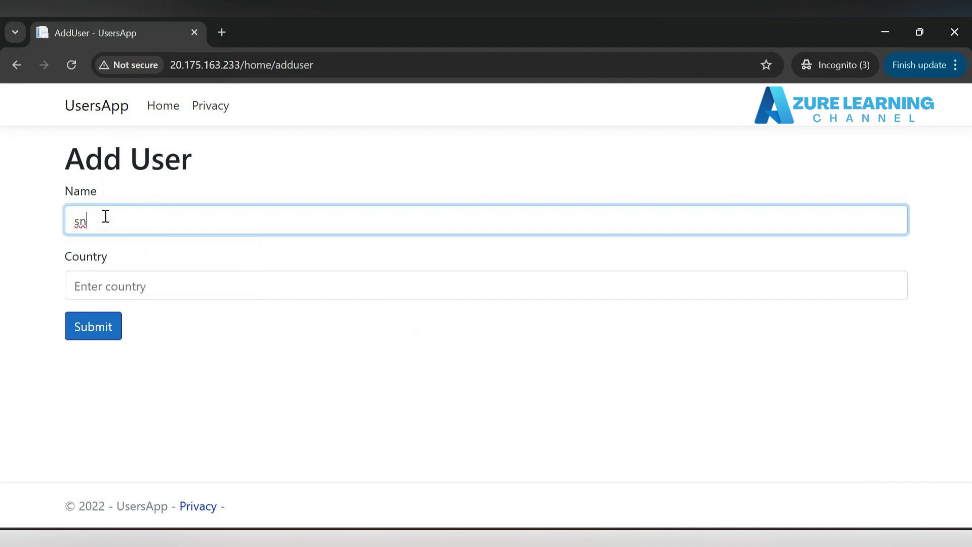
pyautogui.write('ham')
pyautogui.press('BackSpace')
pyautogui.write('nmuga')
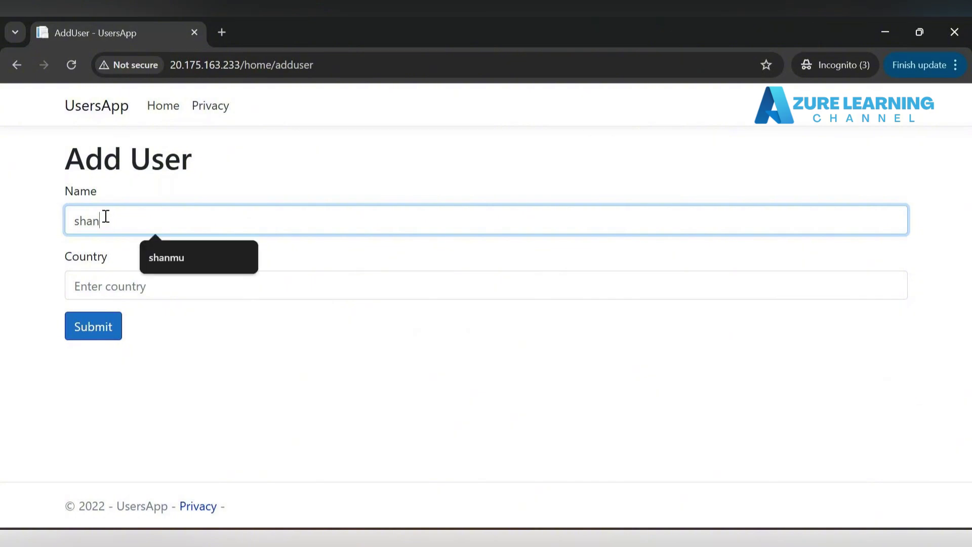
pyautogui.write('m')
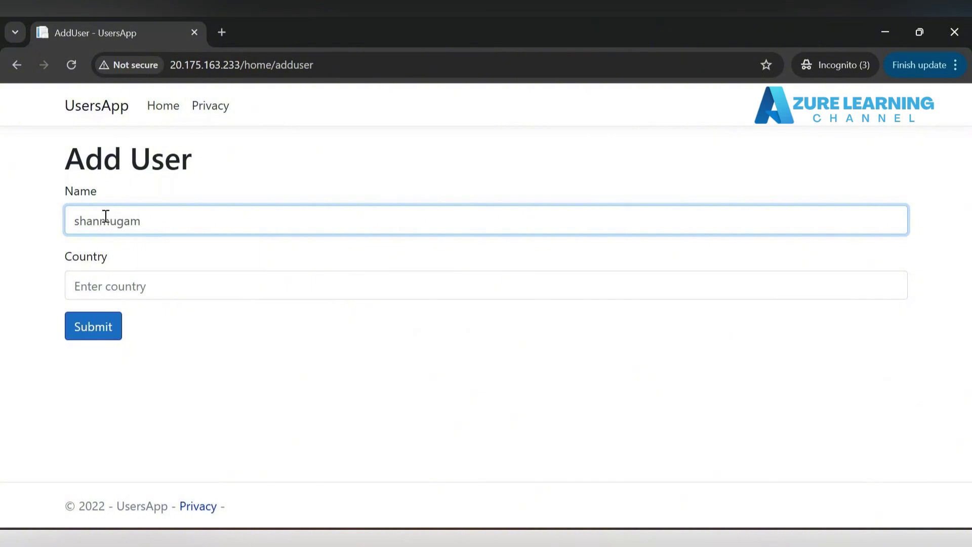
# Set the country to <script>alert("hello welcome to my session")</script> and submit the new user.
pyautogui.click(178, 290)
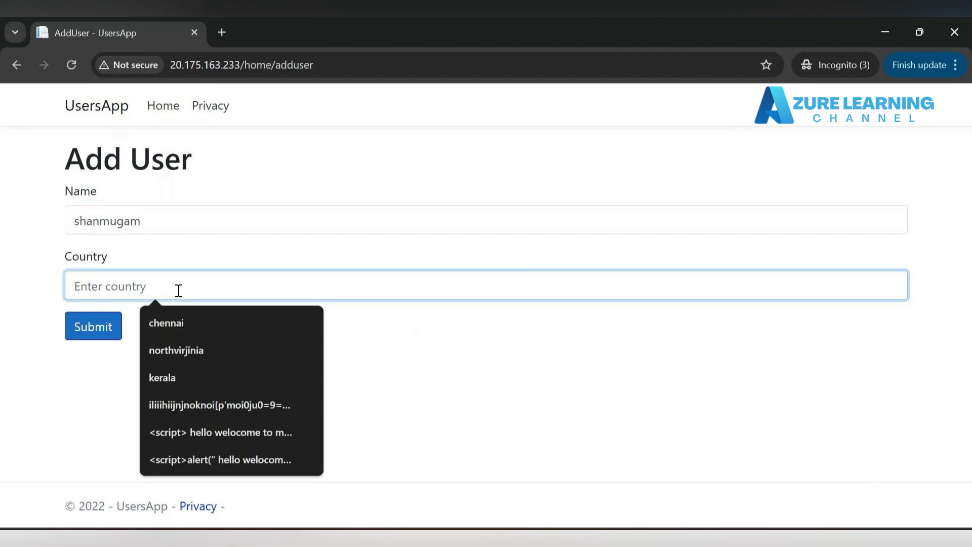
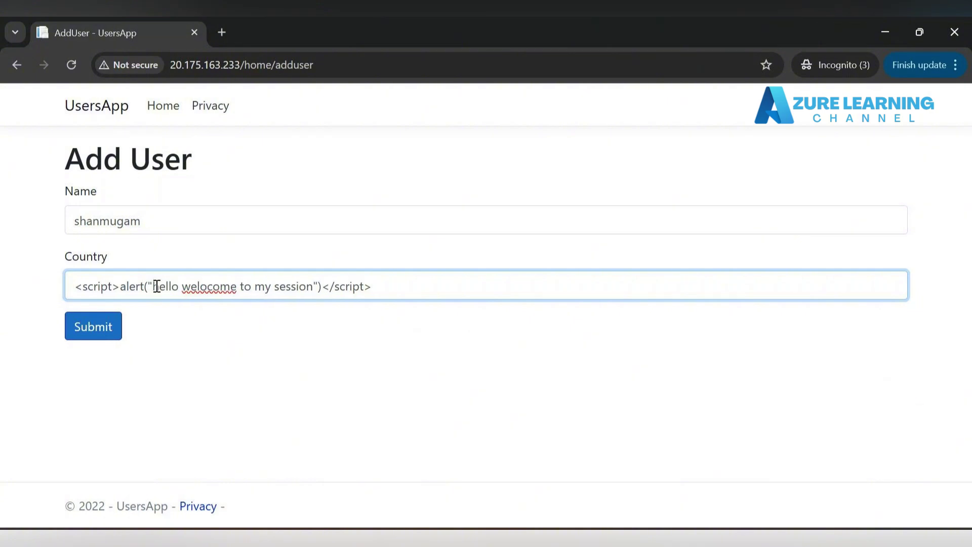
pyautogui.click(209, 287)
pyautogui.press('BackSpace')
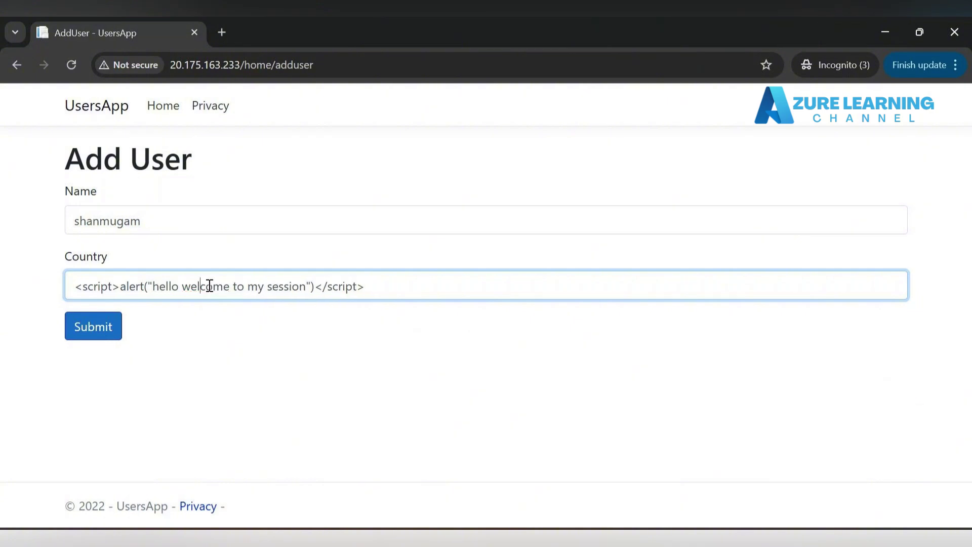
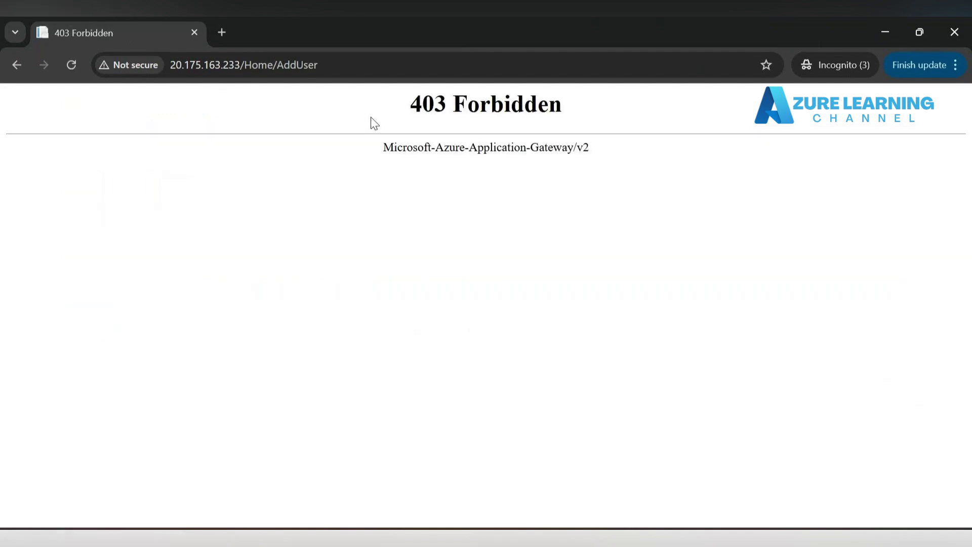
# Highlight the application gateway's response to the submitted script, and return to the mypolicywaf1 overview.
pyautogui.moveTo(424, 82); pyautogui.dragTo(621, 162)
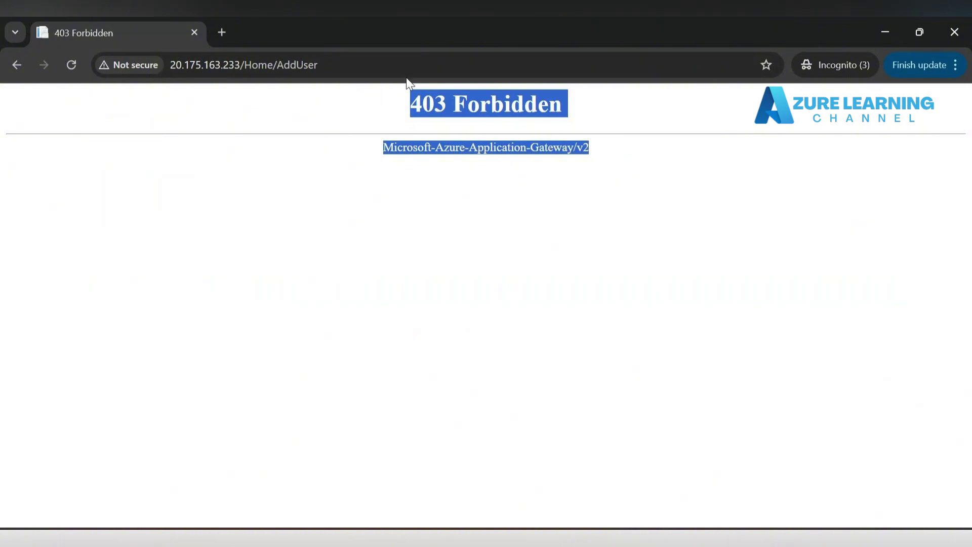
pyautogui.moveTo(397, 102); pyautogui.dragTo(614, 159)
pyautogui.click(895, 20)
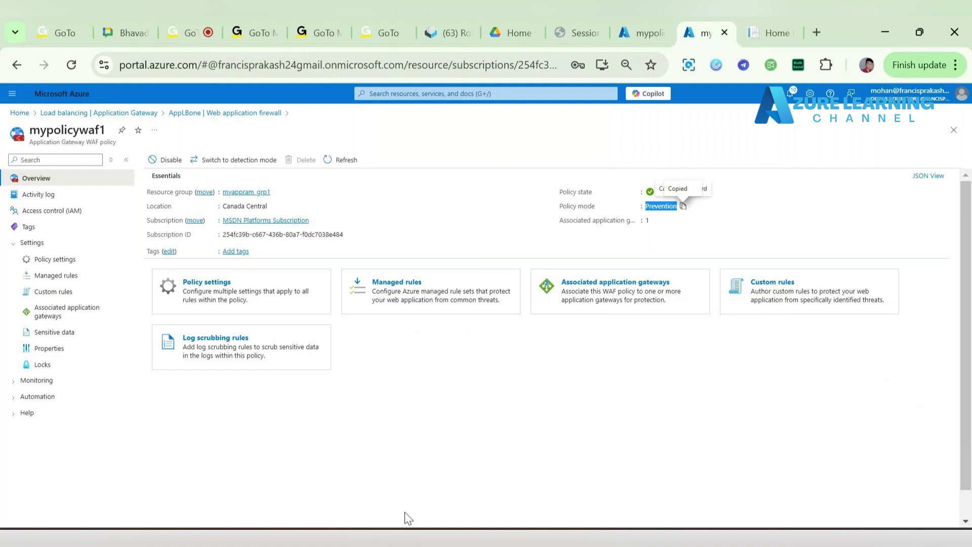
# Switch to the running GoTo meeting and end the session for all participants.
pyautogui.moveTo(410, 537)
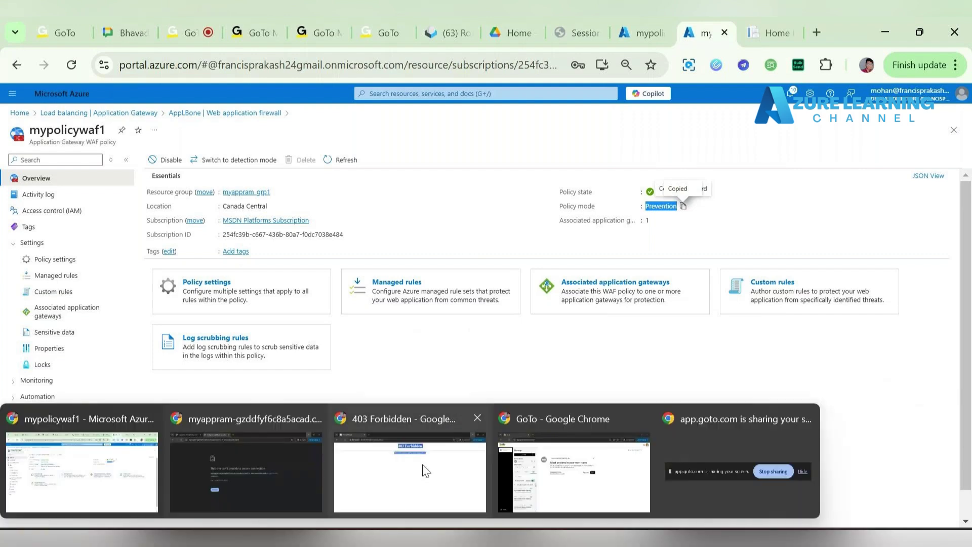
pyautogui.moveTo(524, 537)
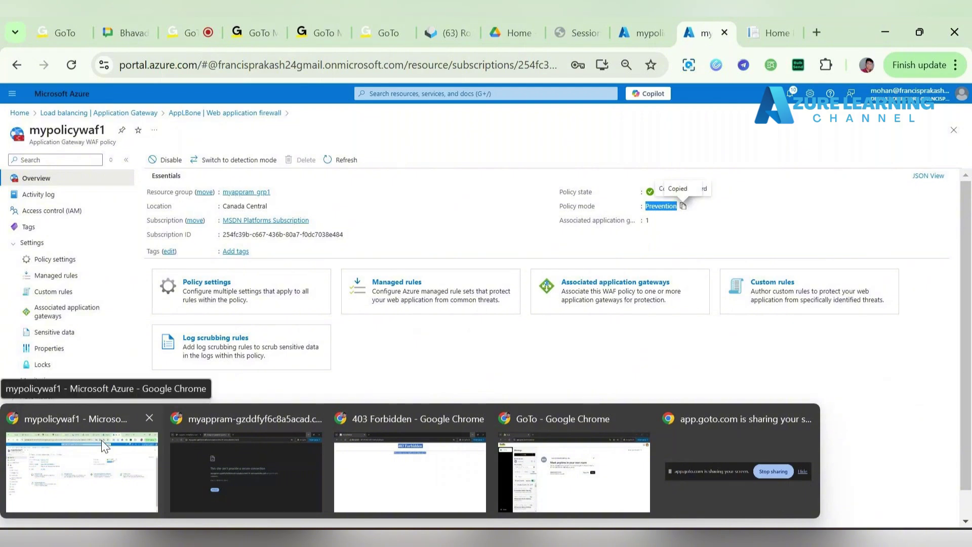
pyautogui.click(177, 44)
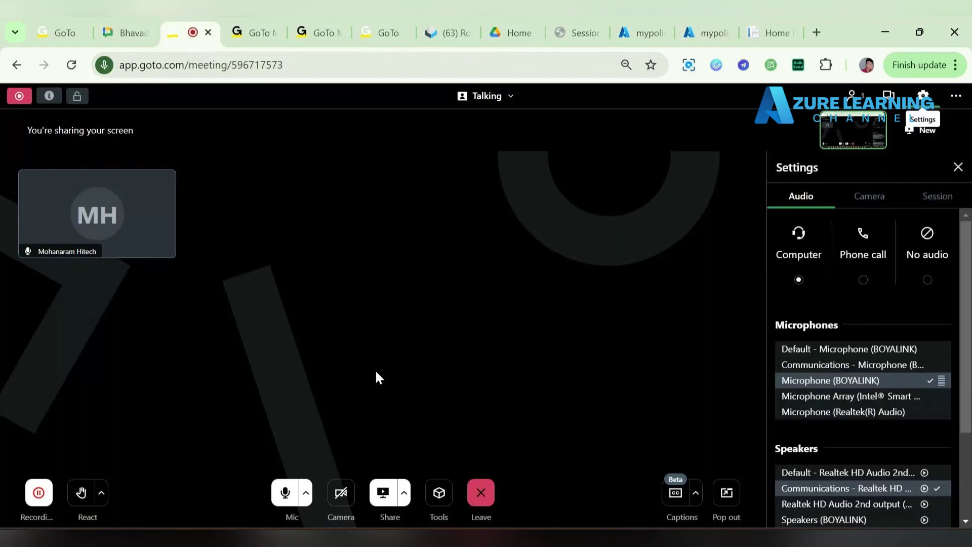
pyautogui.click(481, 492)
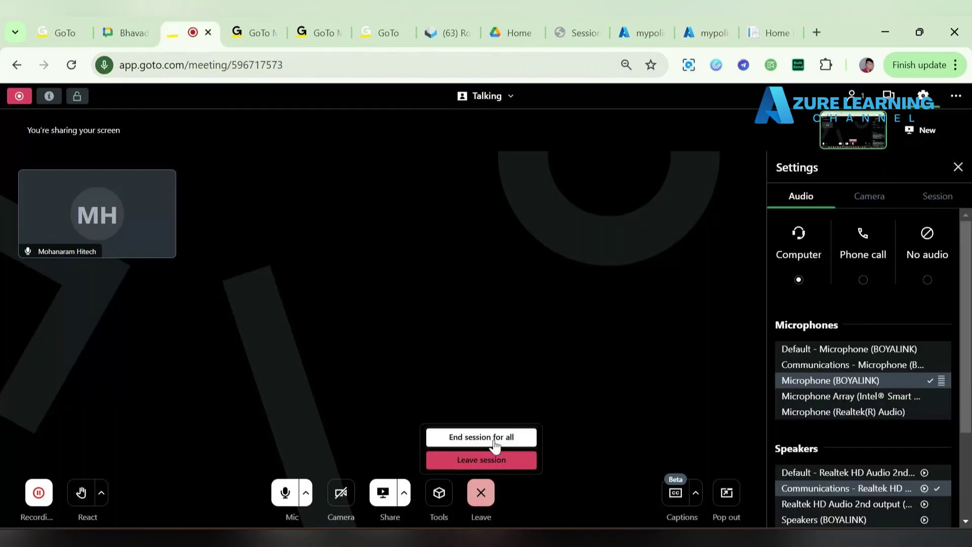
pyautogui.click(495, 437)
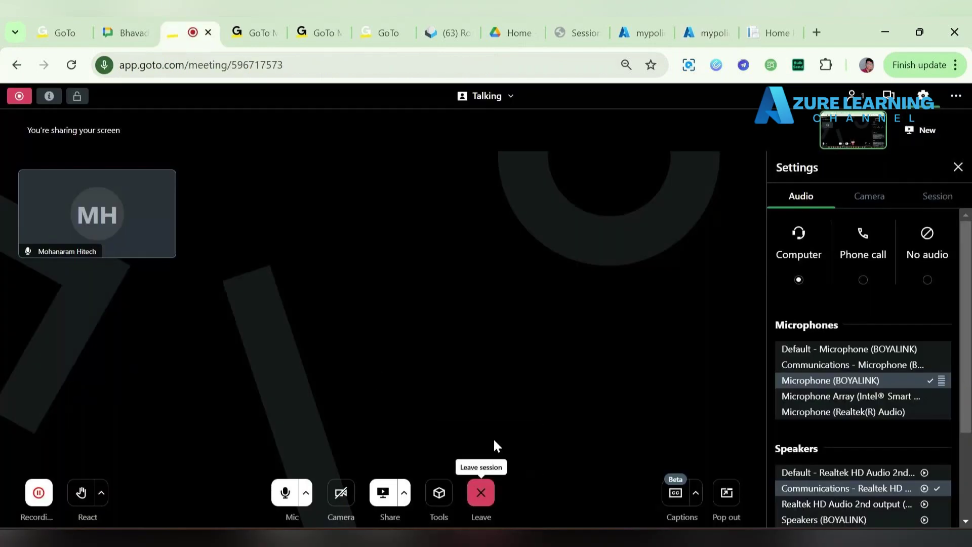